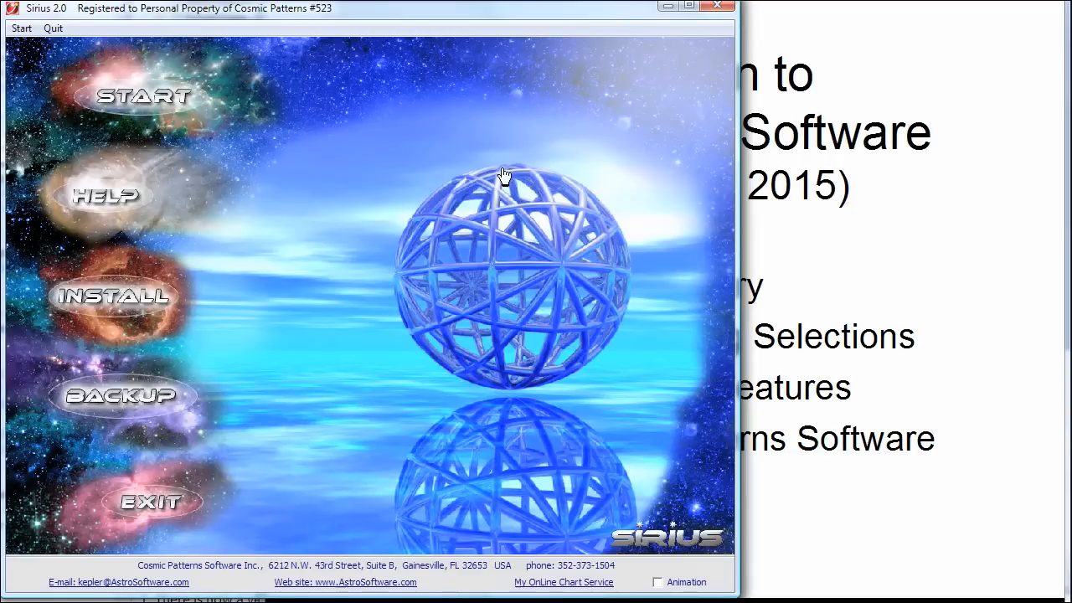
Step: Start a New List of Charts session to bring up the Main Data Entry Screen
{"action": "left_click", "coordinate": [146, 104]}
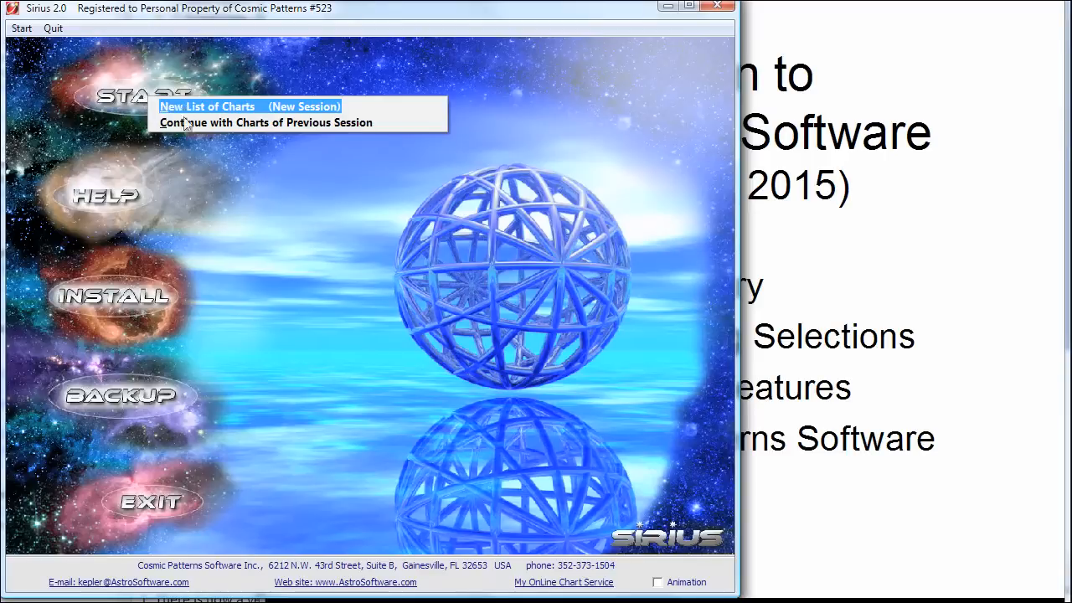
{"action": "left_click", "coordinate": [274, 109]}
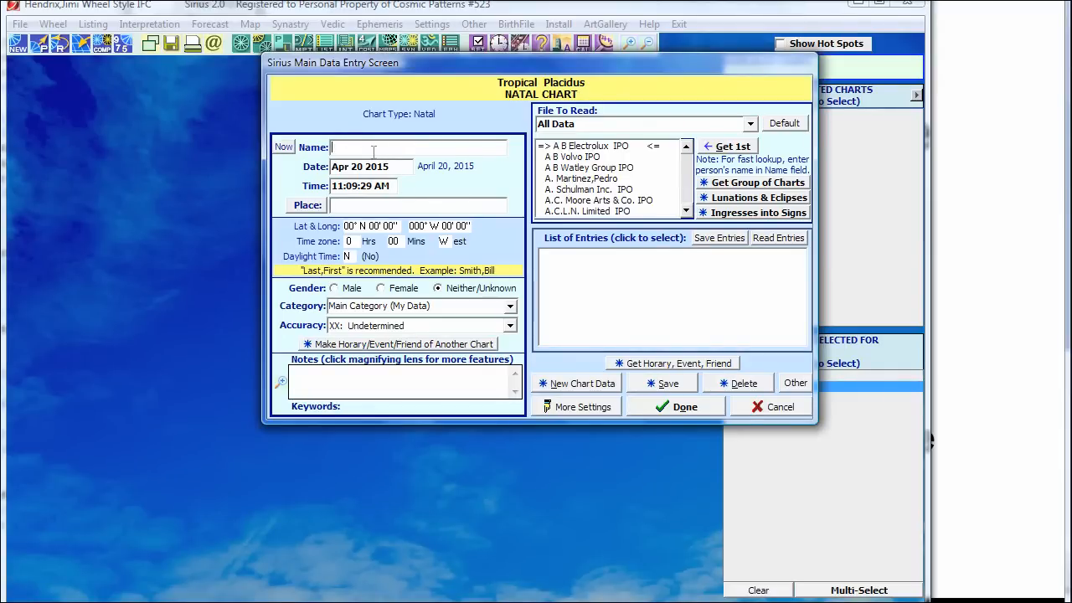
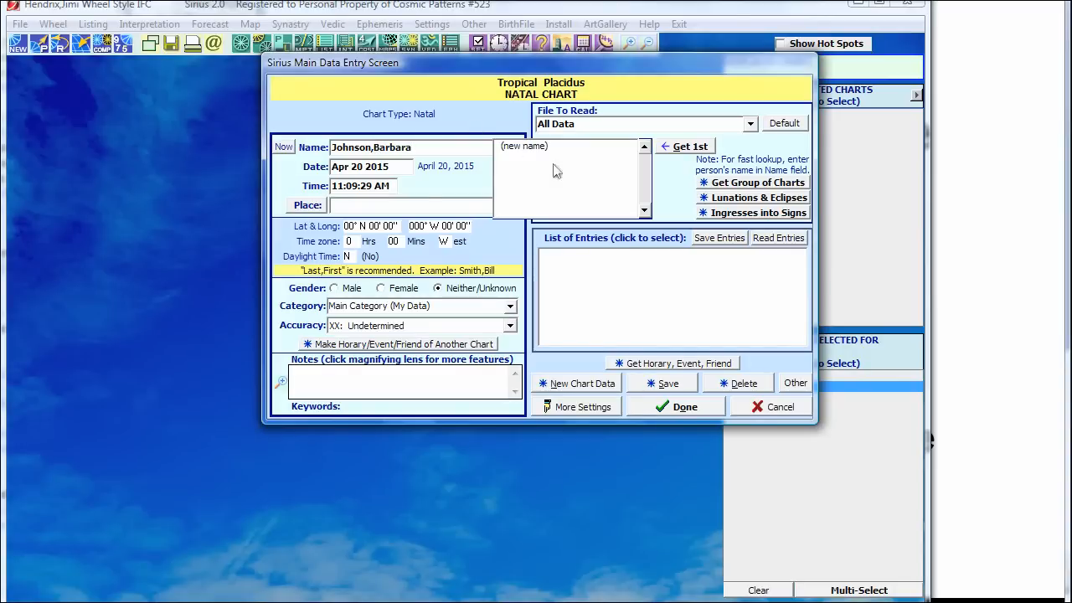
Step: Enter the person's name (surname, first name), birth date Jun 1 1980 and birth time 11:30 PM
{"action": "left_click_drag", "start_coordinate": [399, 166], "coordinate": [326, 164]}
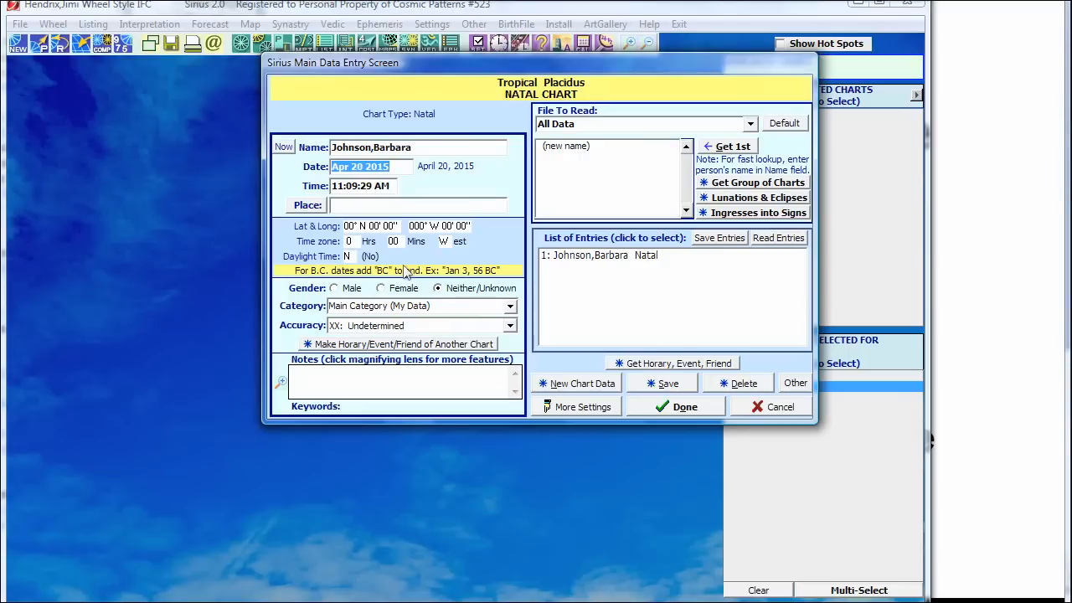
{"action": "type", "text": "june"}
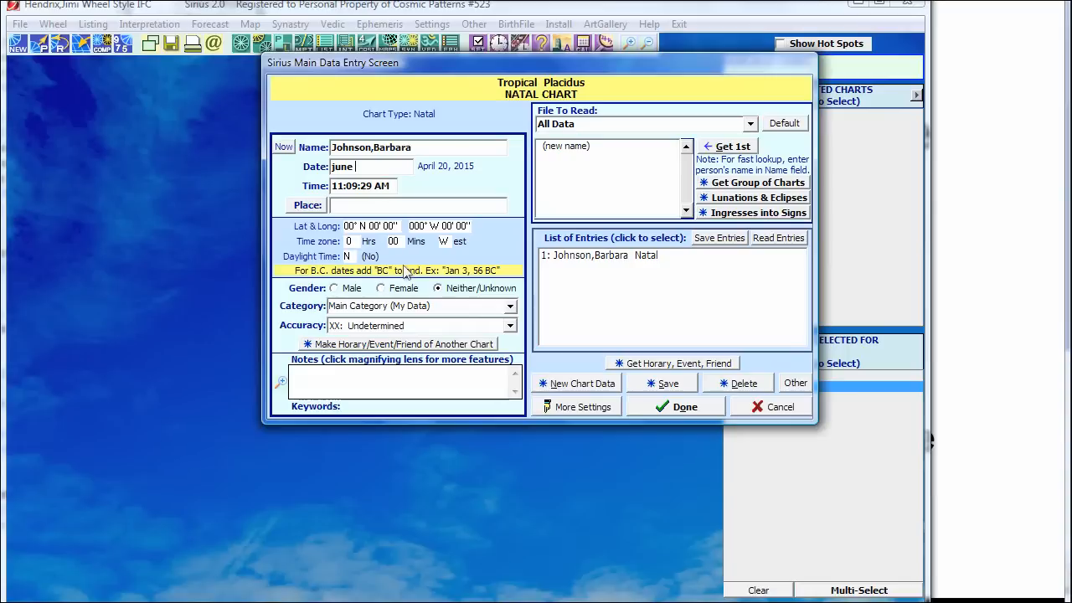
{"action": "type", "text": " 1 1980"}
{"action": "key", "text": "Tab"}
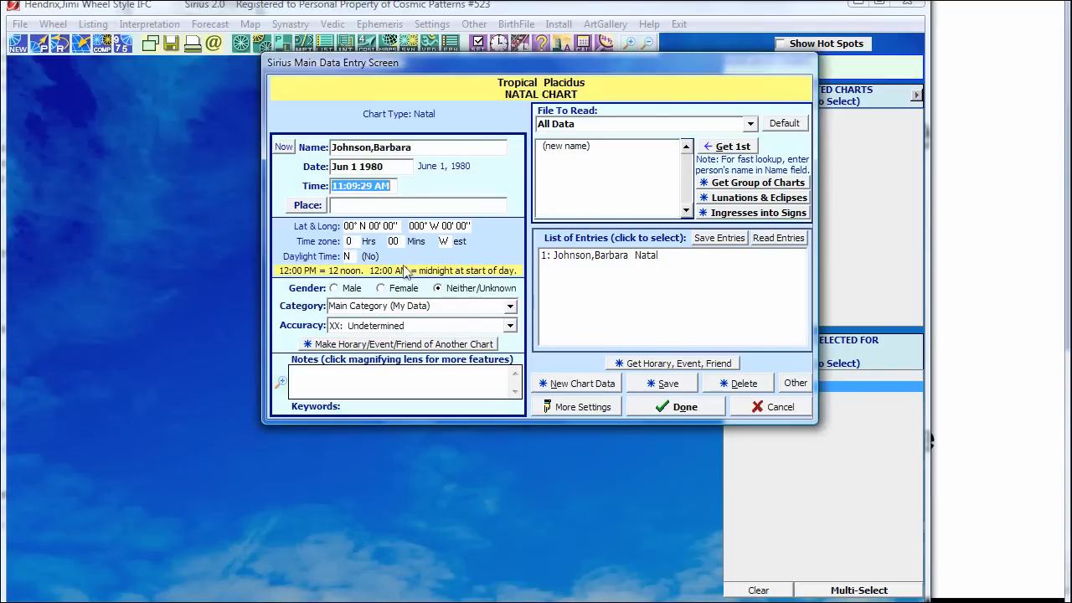
{"action": "type", "text": "11 30 p"}
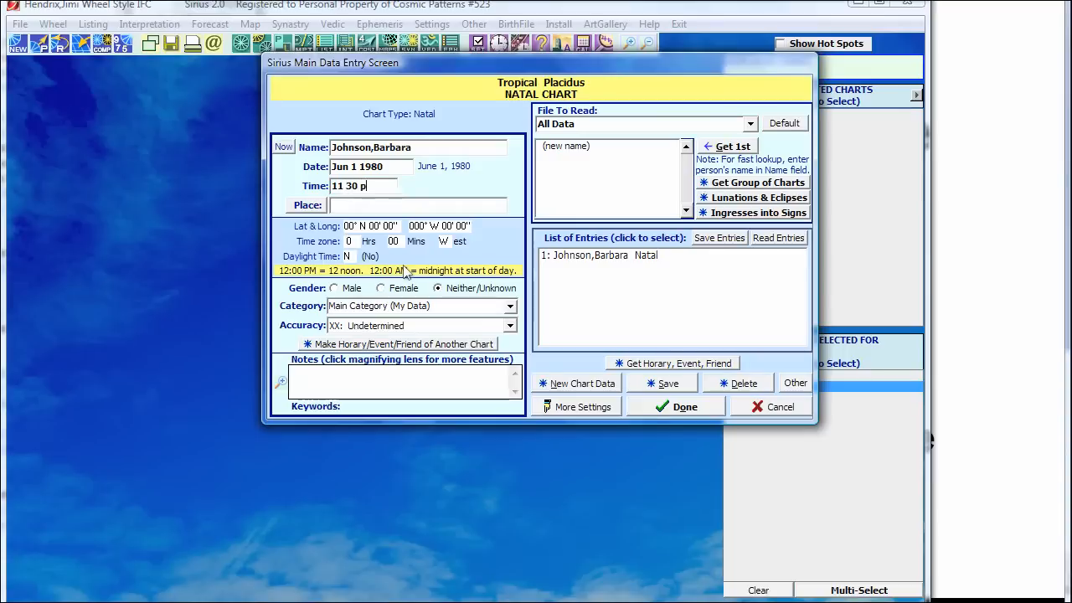
{"action": "type", "text": "m"}
{"action": "key", "text": "Tab"}
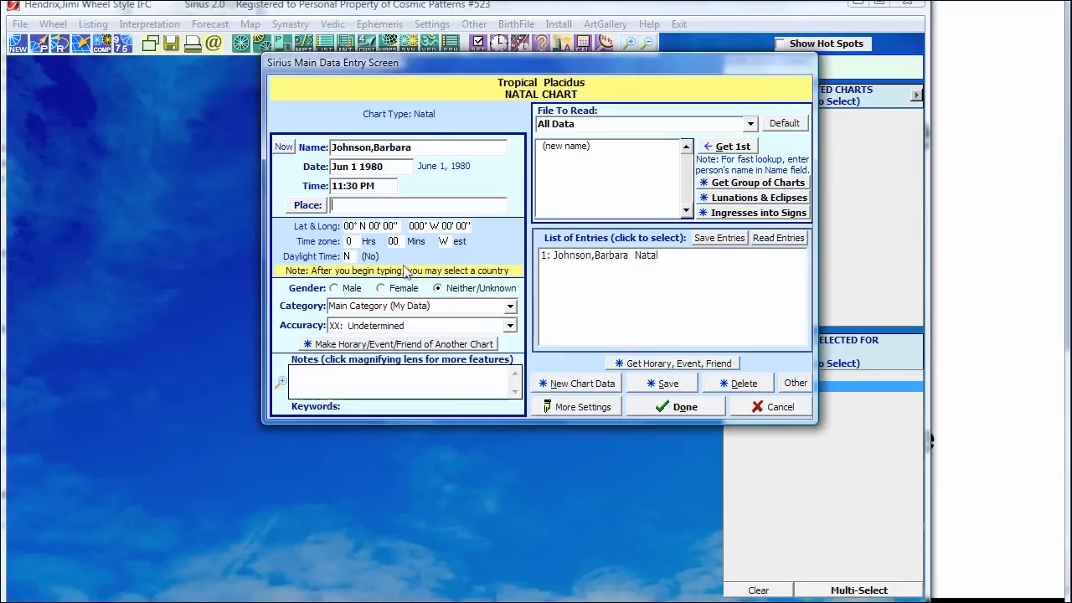
Step: Choose London, England as birthplace, giving latitude 51°N30', longitude 000°W10', time zone 0
{"action": "type", "text": ",l"}
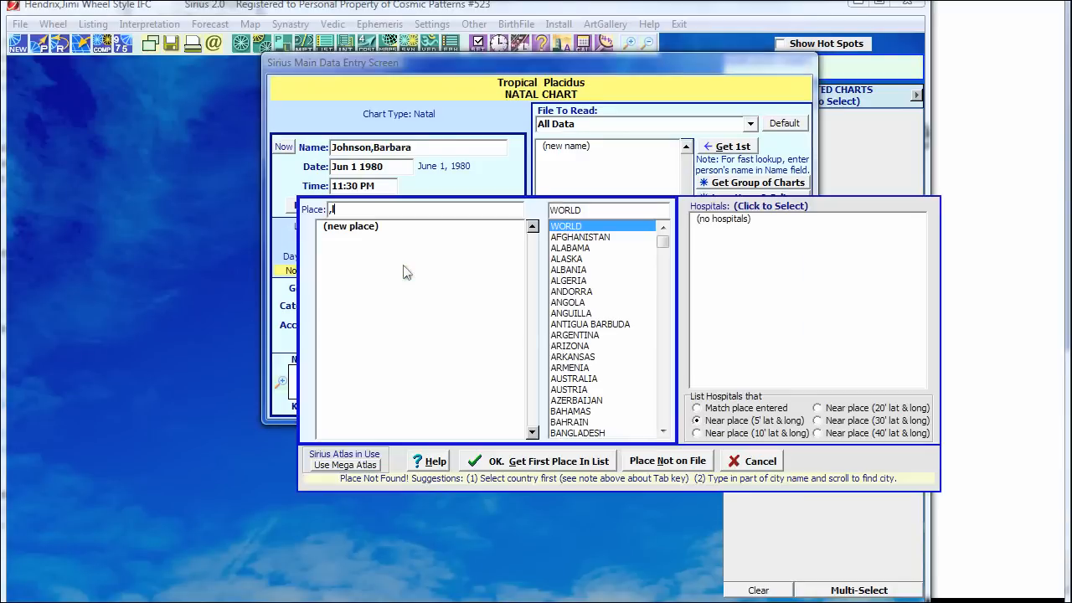
{"action": "key", "text": "BackSpace"}
{"action": "type", "text": "lon"}
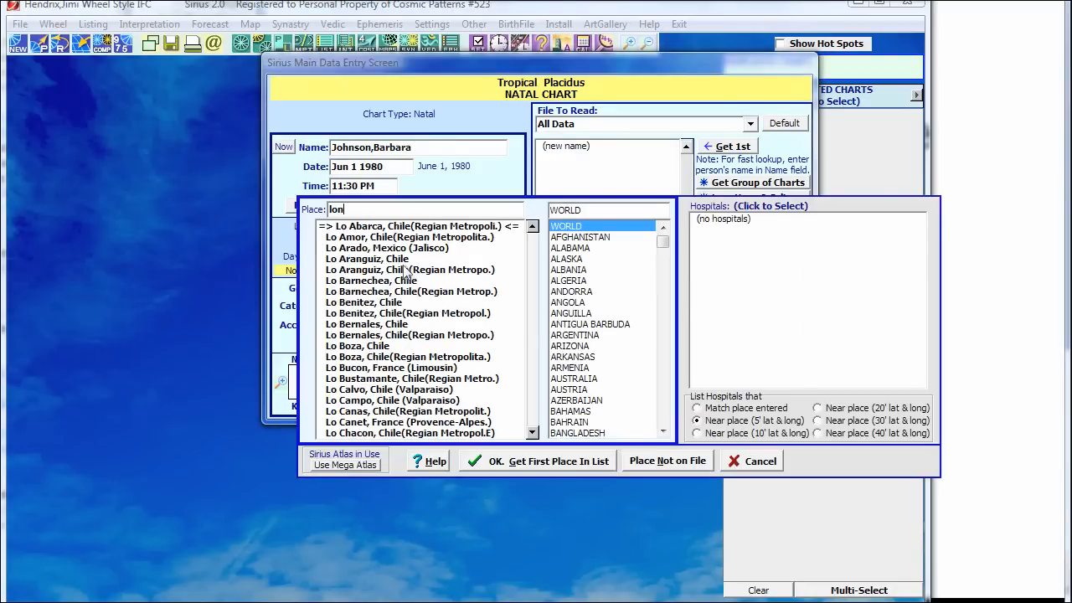
{"action": "type", "text": "don"}
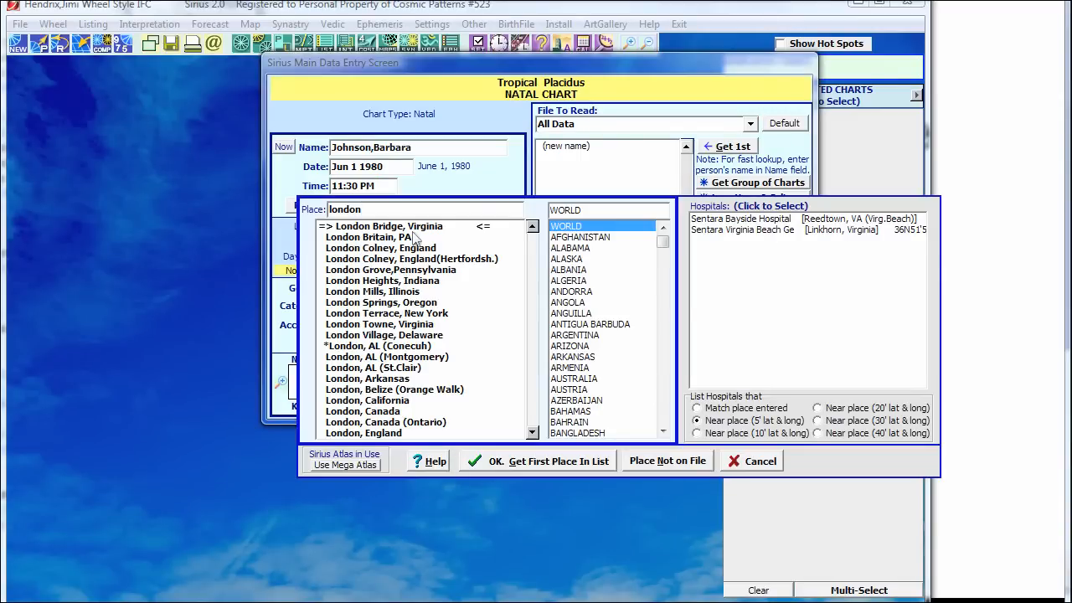
{"action": "key", "text": "BackSpace"}
{"action": "key", "text": "BackSpace"}
{"action": "key", "text": "BackSpace"}
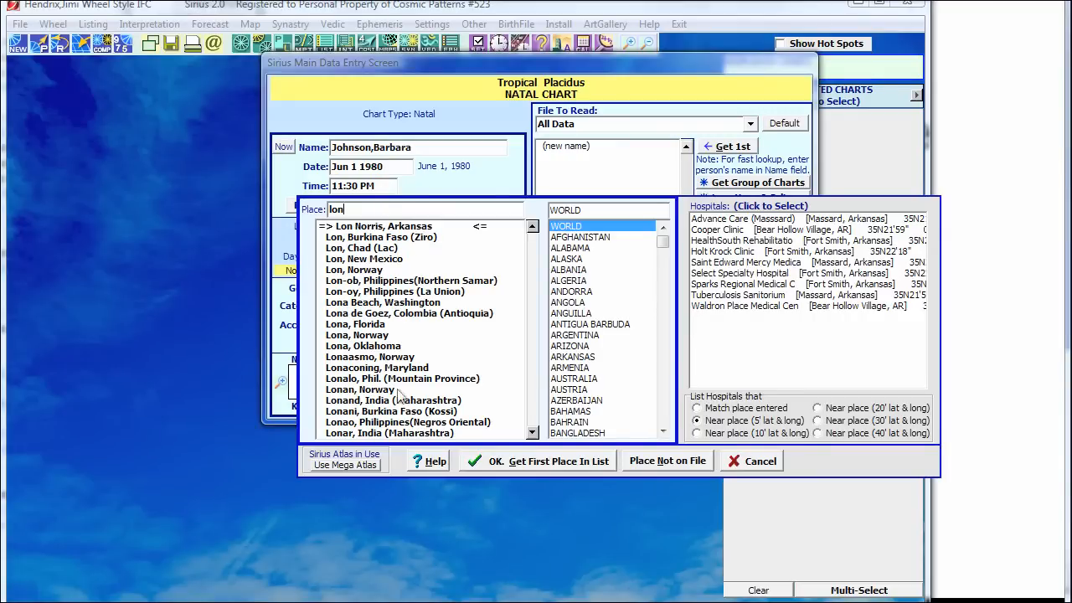
{"action": "type", "text": "d"}
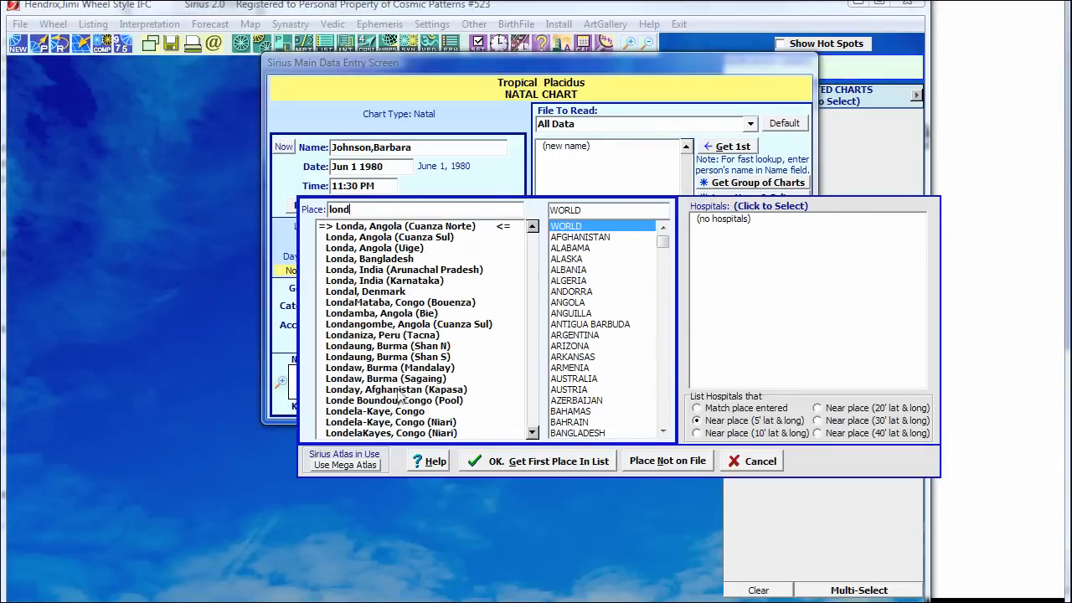
{"action": "type", "text": "o"}
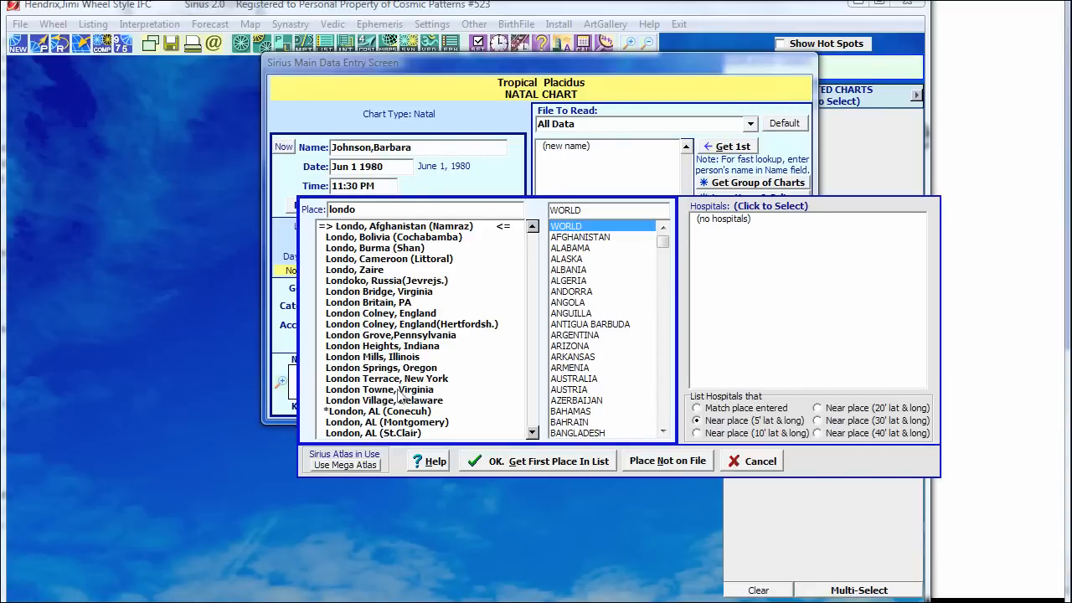
{"action": "type", "text": "n"}
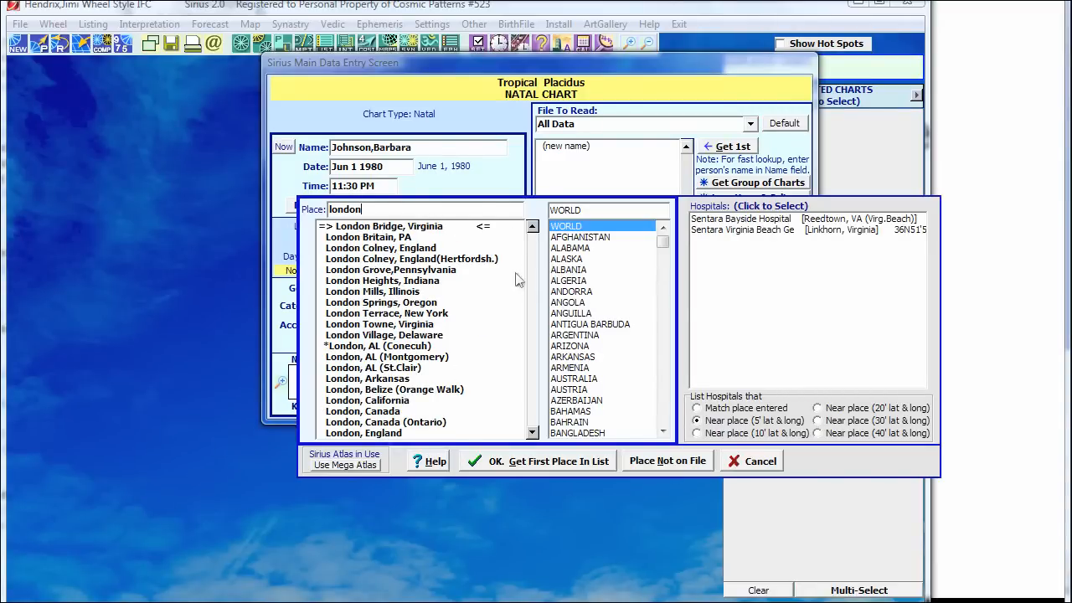
{"action": "double_click", "coordinate": [589, 210]}
{"action": "type", "text": "england"}
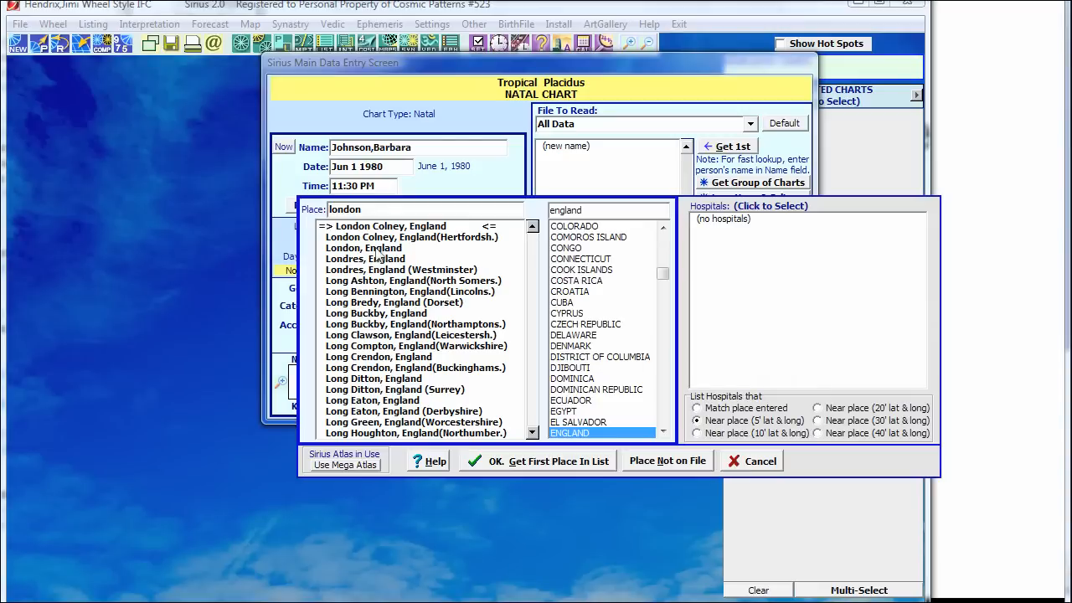
{"action": "double_click", "coordinate": [375, 249]}
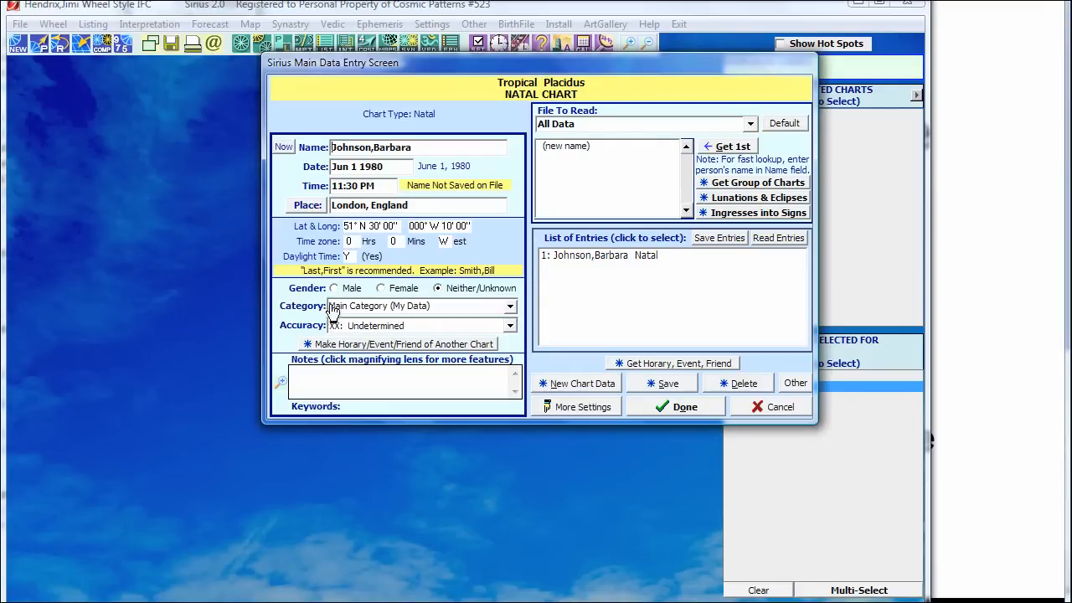
Step: Set gender to Female and bring up the Category dialog via Select Main Category
{"action": "left_click", "coordinate": [385, 288]}
{"action": "left_click", "coordinate": [509, 308]}
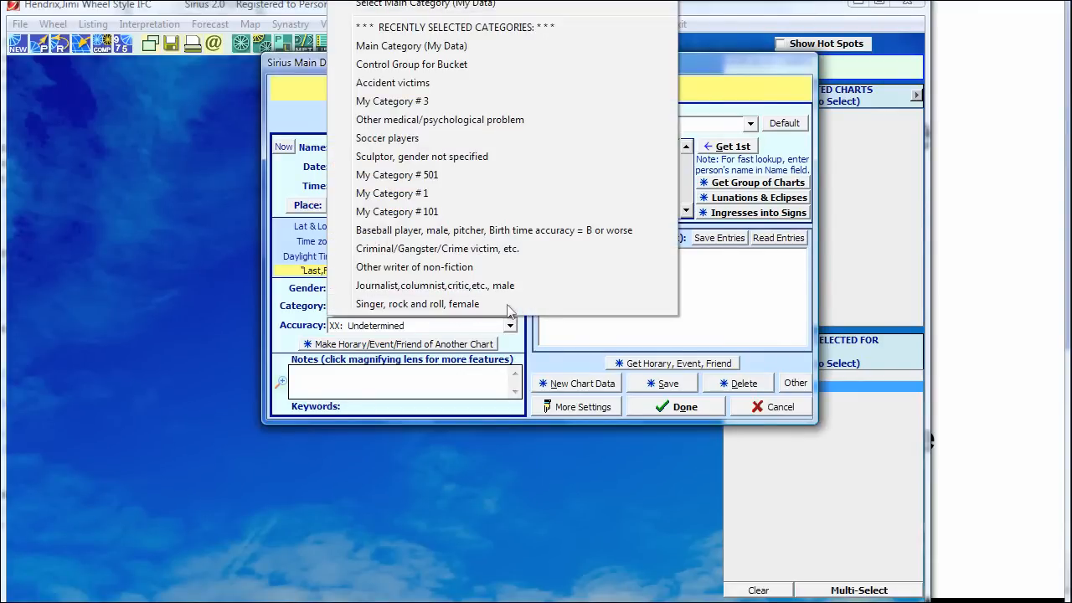
{"action": "left_click", "coordinate": [439, 6]}
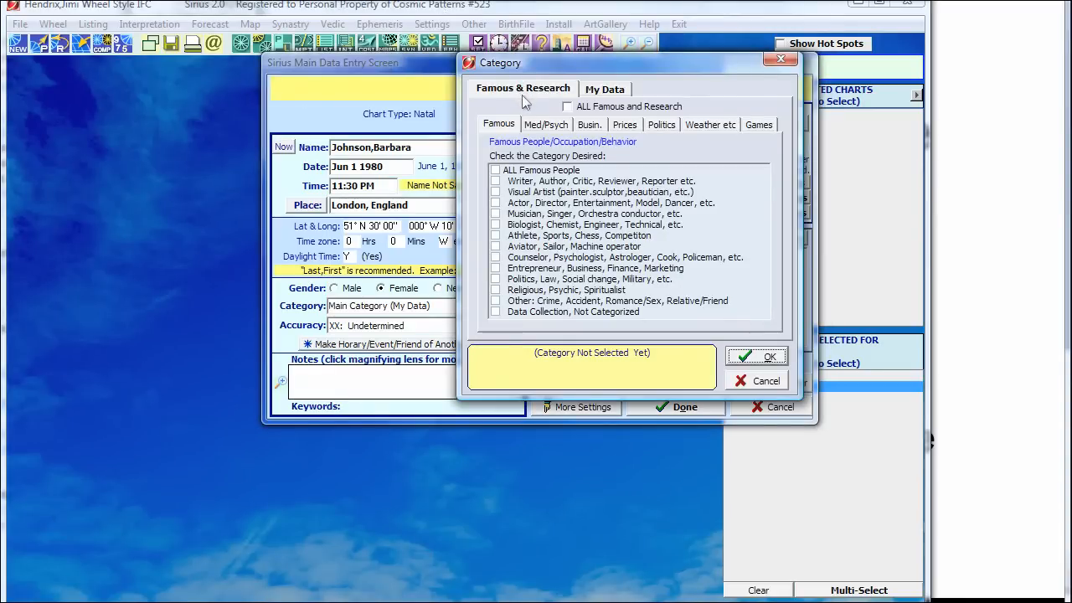
Step: Rename the My Data category My Category # 2 to Clients and assign it to the chart
{"action": "left_click", "coordinate": [609, 92]}
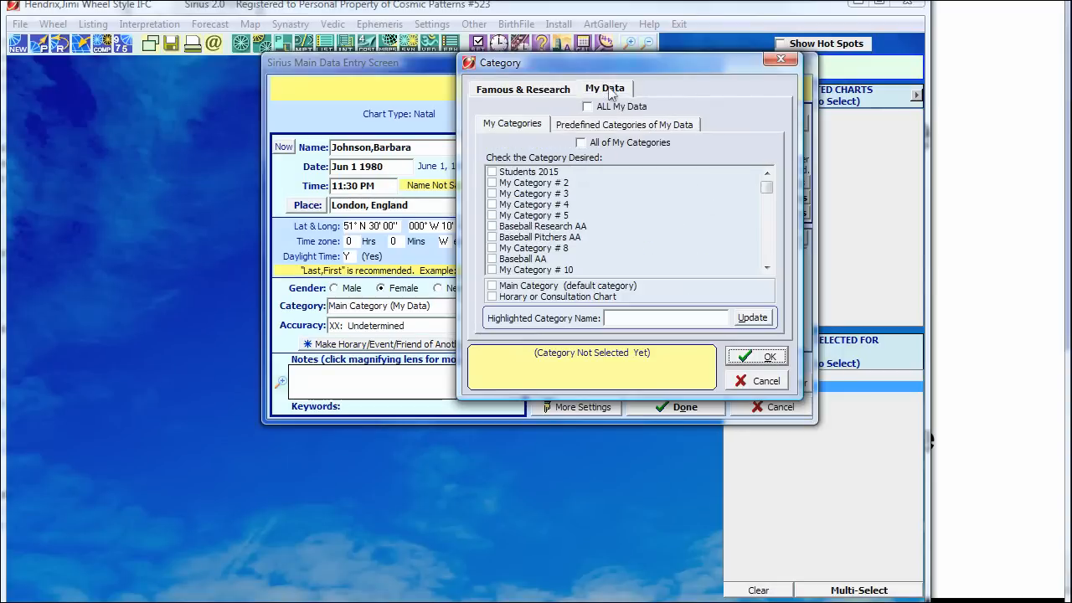
{"action": "left_click", "coordinate": [529, 93]}
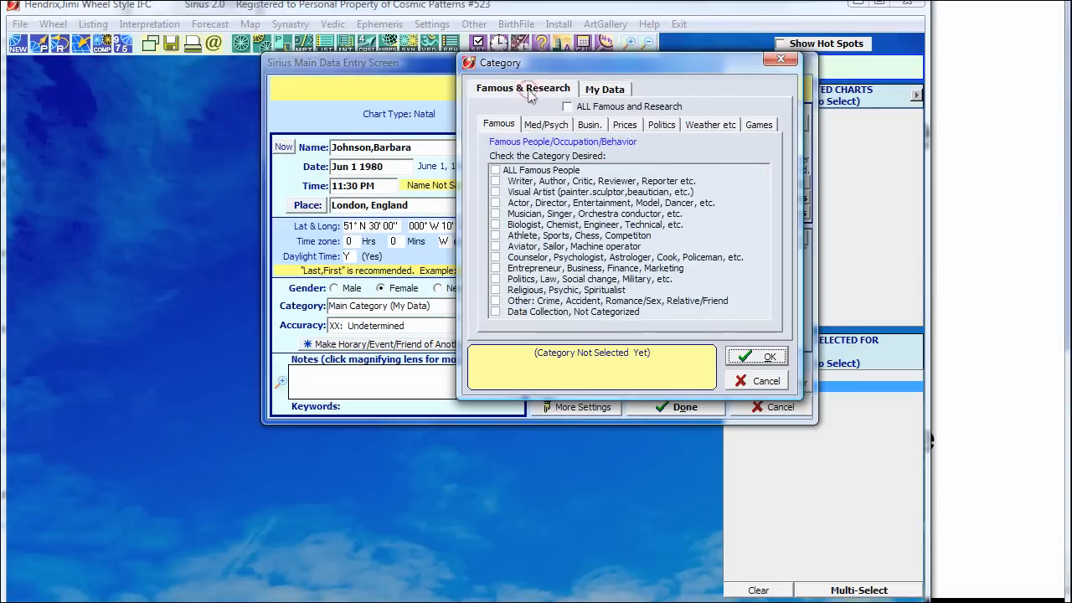
{"action": "left_click", "coordinate": [608, 90]}
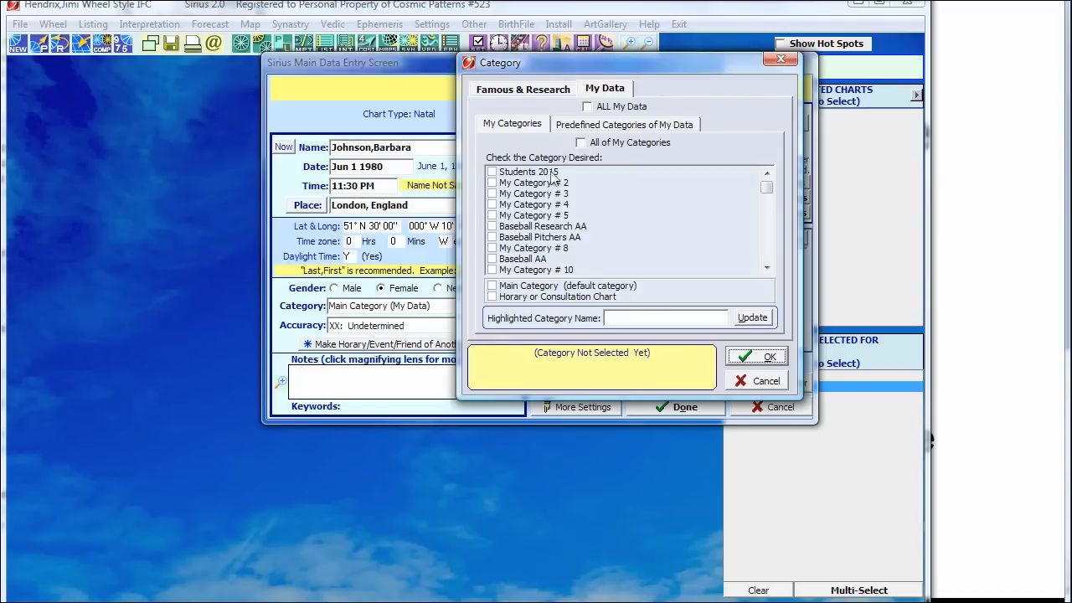
{"action": "left_click", "coordinate": [492, 172]}
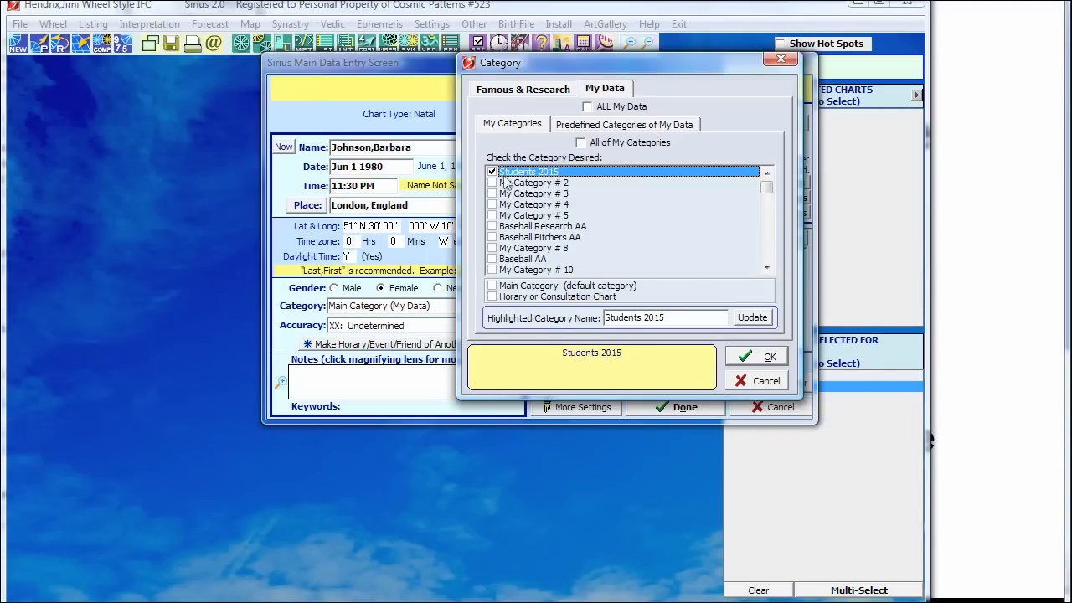
{"action": "left_click", "coordinate": [521, 182]}
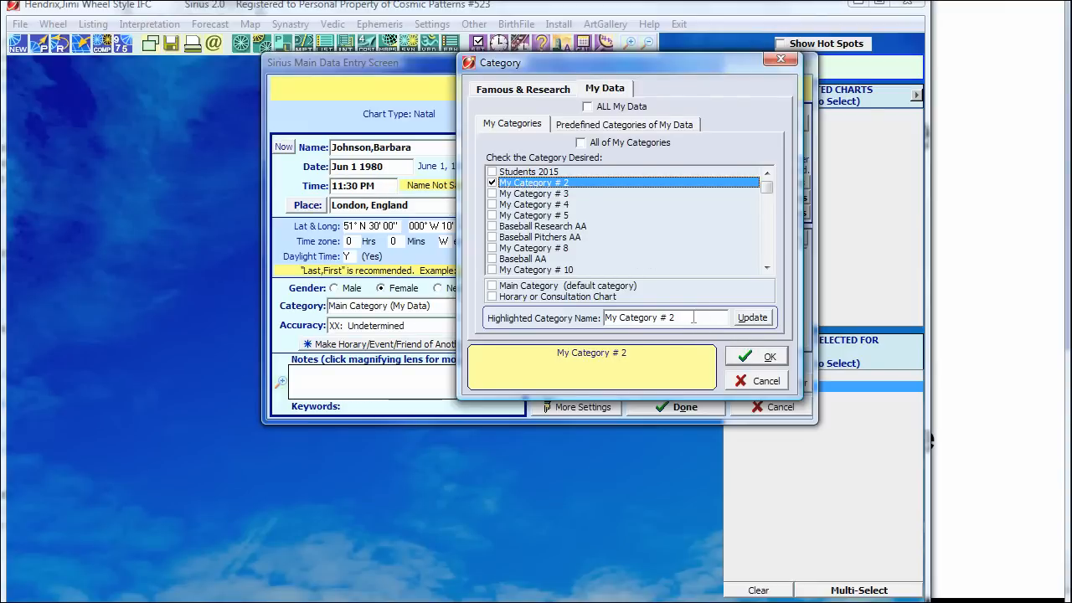
{"action": "left_click_drag", "start_coordinate": [693, 318], "coordinate": [587, 318]}
{"action": "type", "text": "C"}
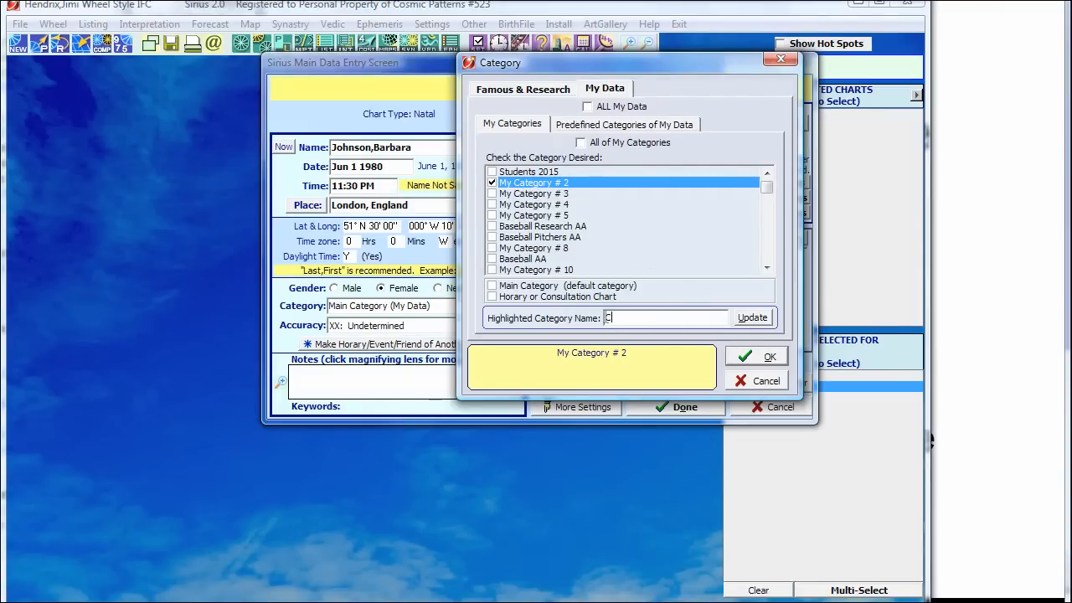
{"action": "type", "text": "lients"}
{"action": "left_click", "coordinate": [758, 319]}
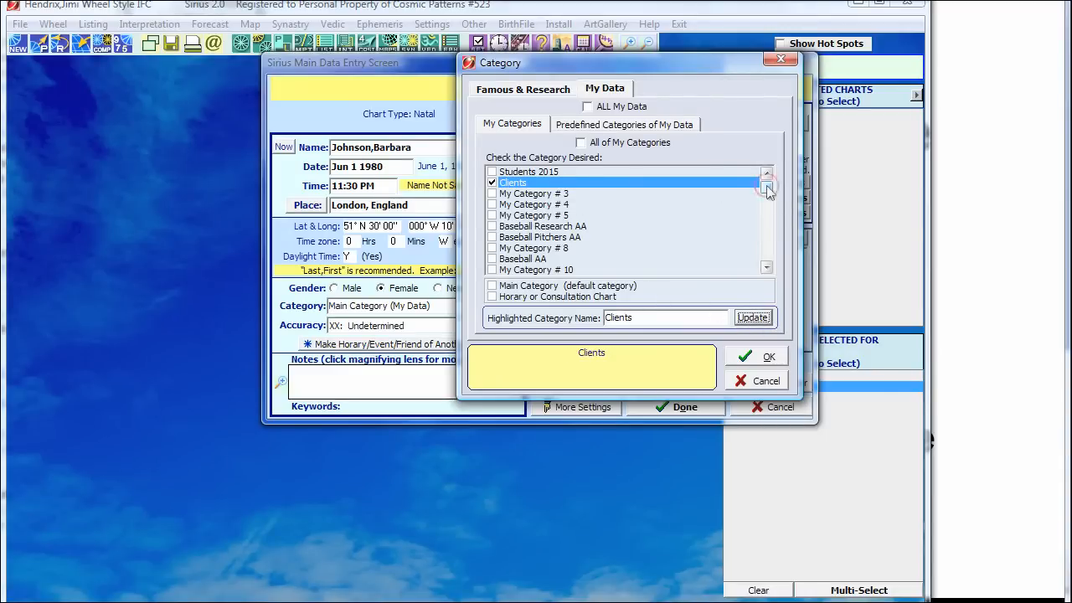
{"action": "mouse_move", "coordinate": [766, 188]}
{"action": "left_mouse_down"}
{"action": "mouse_move", "coordinate": [766, 253]}
{"action": "mouse_move", "coordinate": [762, 176]}
{"action": "left_mouse_up"}
{"action": "left_click", "coordinate": [766, 358]}
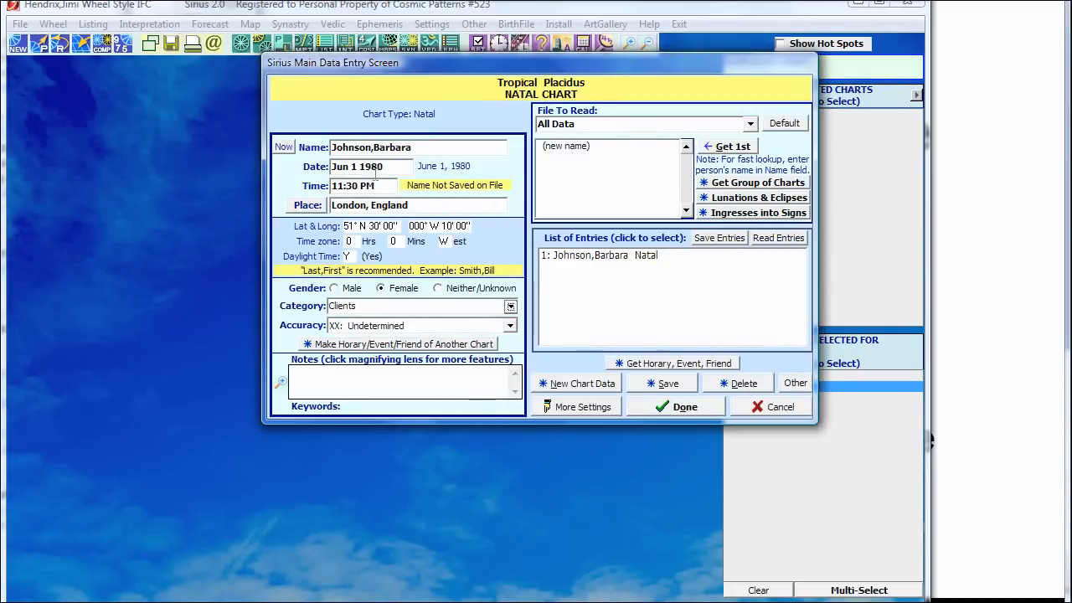
Step: Set the Accuracy rating to AA: BC/BR in Hand
{"action": "left_click", "coordinate": [497, 326]}
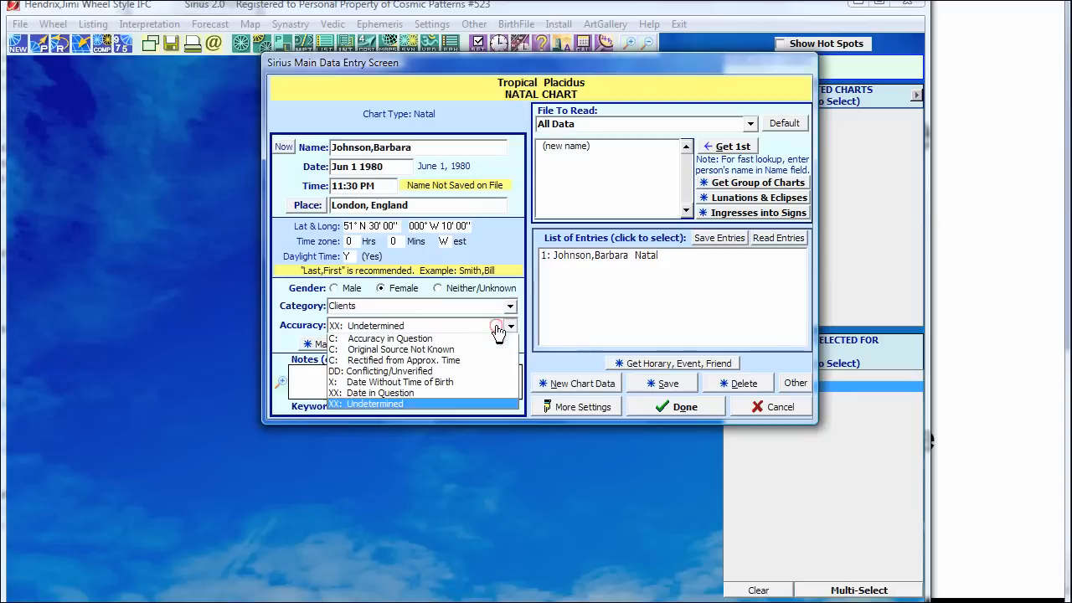
{"action": "left_click", "coordinate": [358, 342]}
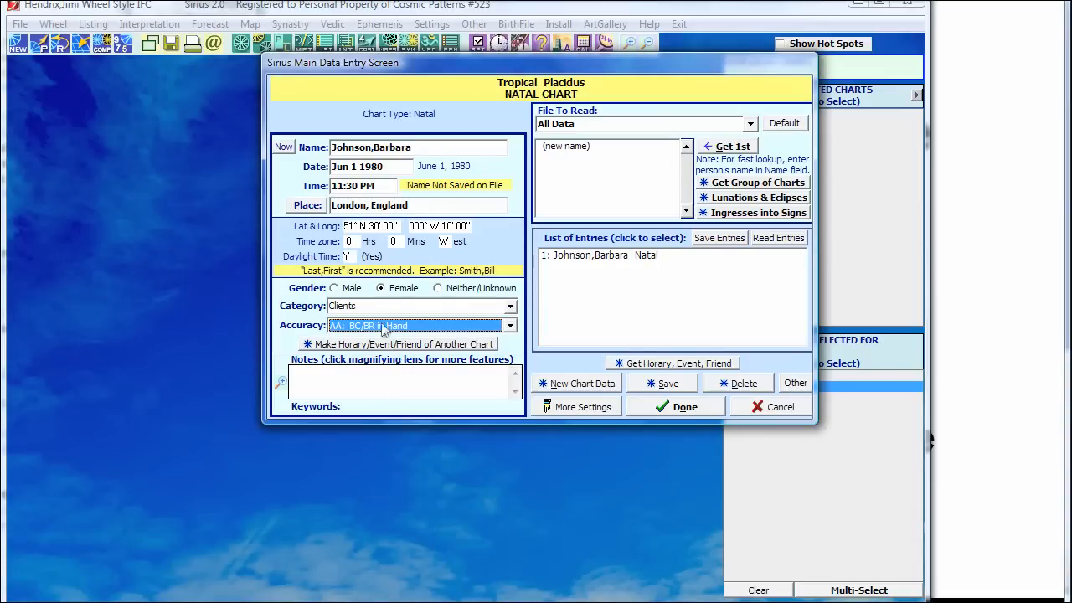
Step: Save the London 1980 chart to file and get a blank form for the next chart
{"action": "left_click", "coordinate": [596, 386]}
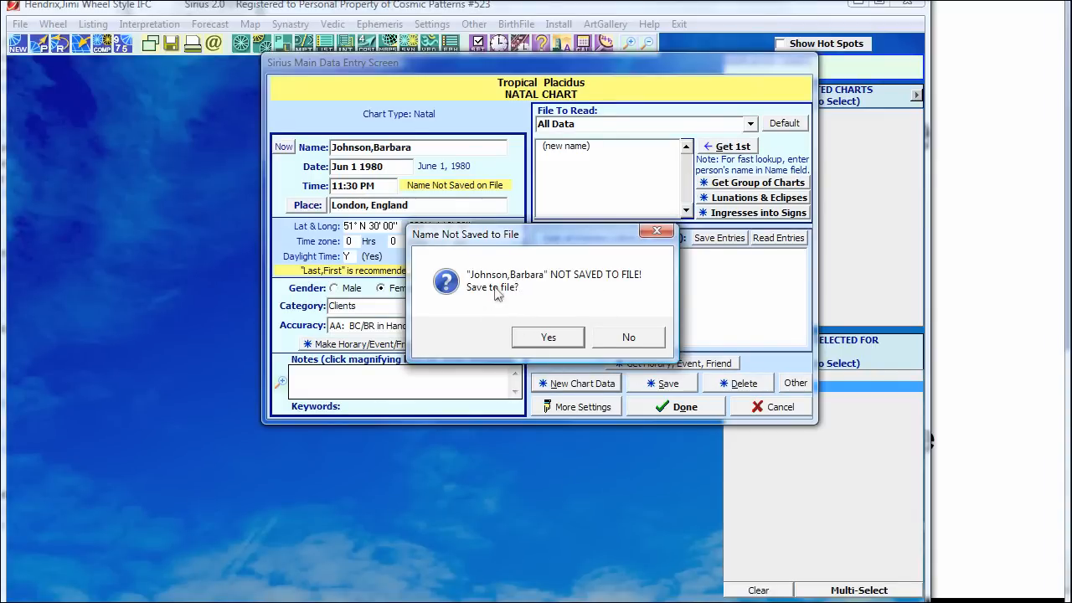
{"action": "left_click", "coordinate": [542, 341]}
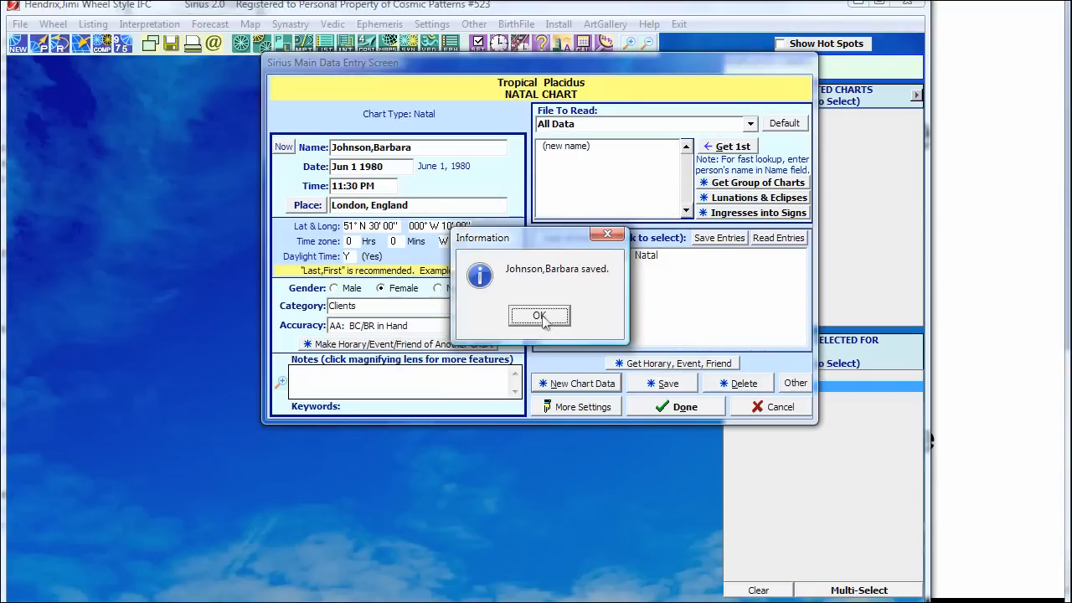
{"action": "left_click", "coordinate": [543, 316]}
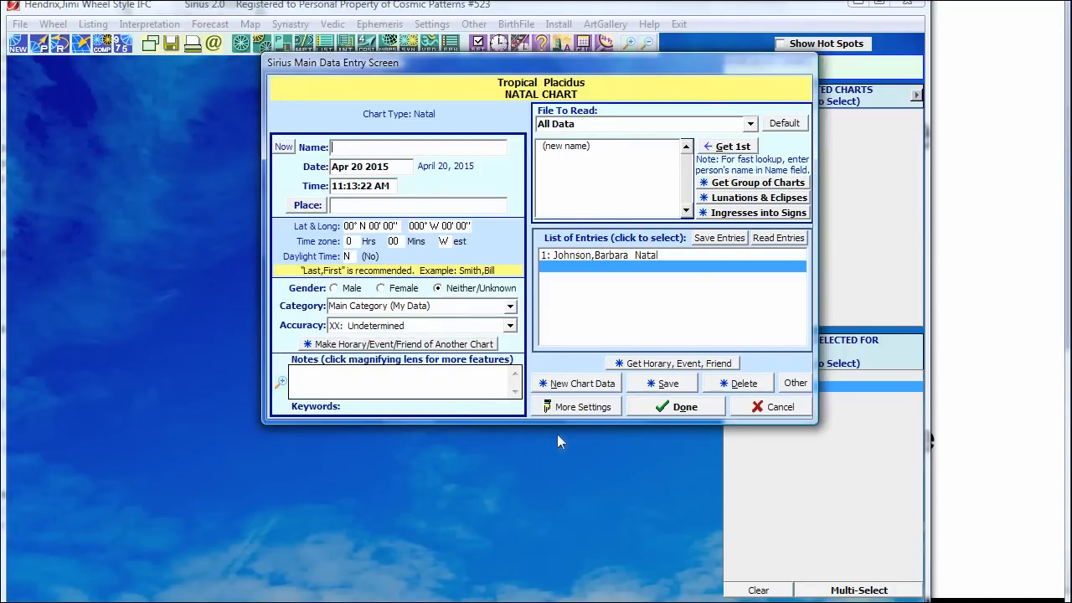
Step: Look up the president by surname, load his natal chart as entry 2, and blank the form
{"action": "type", "text": "cl"}
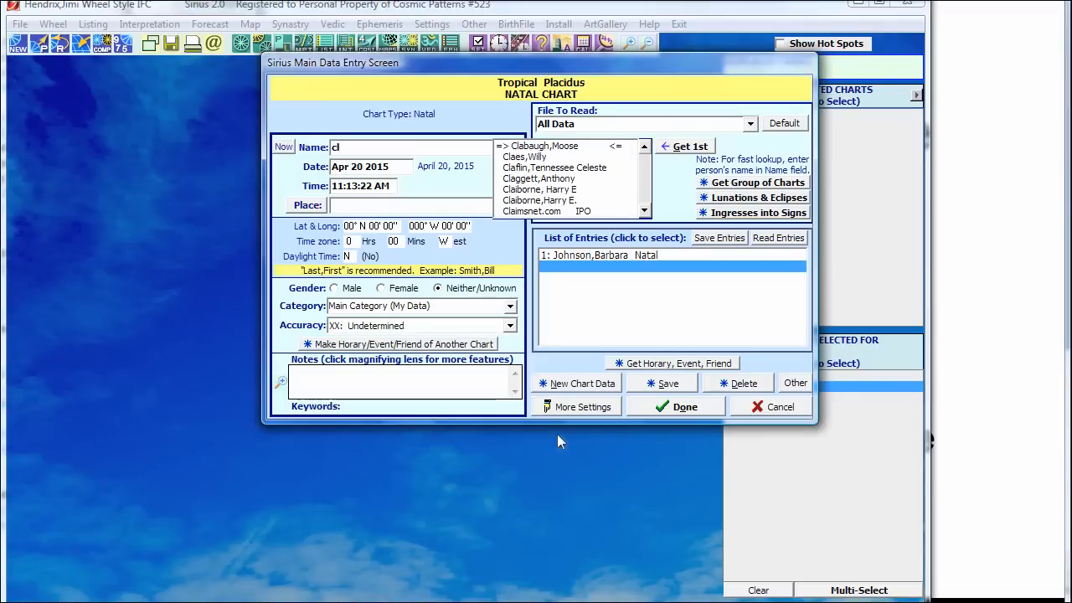
{"action": "type", "text": "inton"}
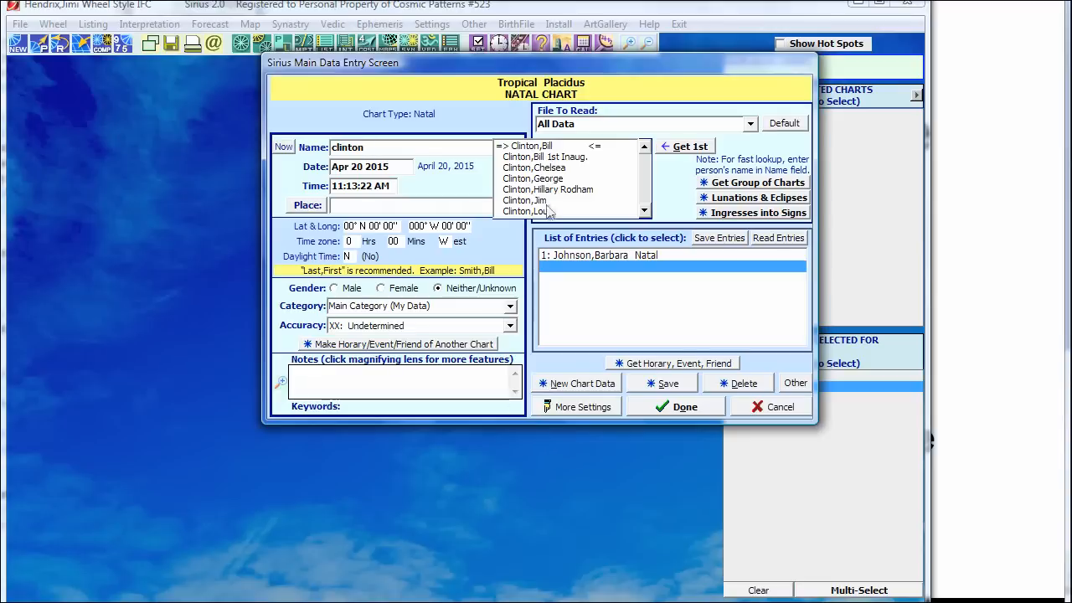
{"action": "left_click", "coordinate": [550, 148]}
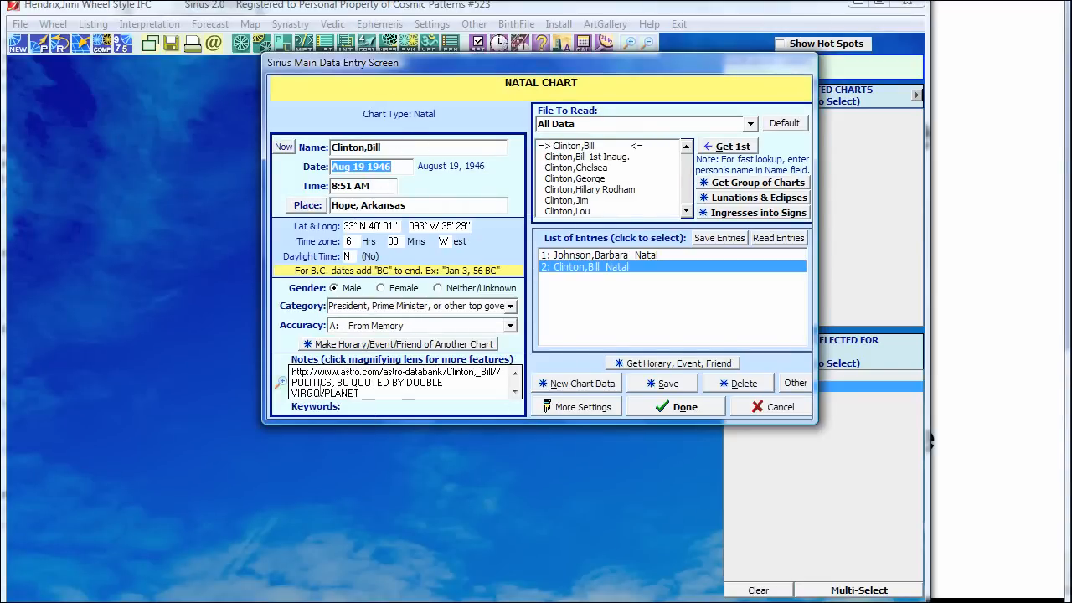
{"action": "left_click", "coordinate": [585, 390]}
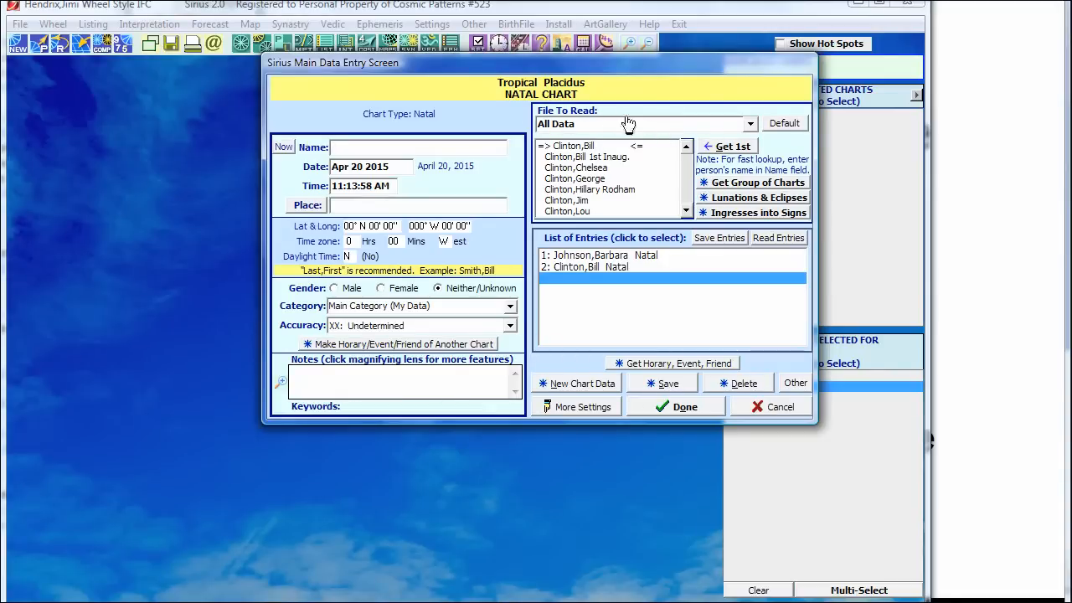
Step: Set File To Read to the Famous & Research category Musician > Guitarist
{"action": "left_click", "coordinate": [750, 124]}
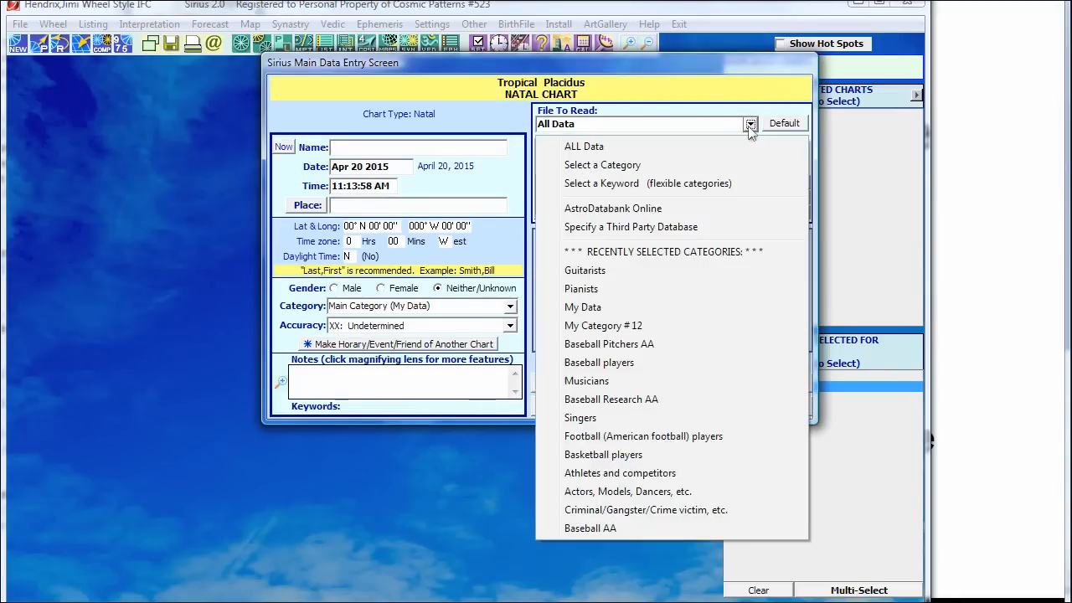
{"action": "left_click", "coordinate": [591, 167]}
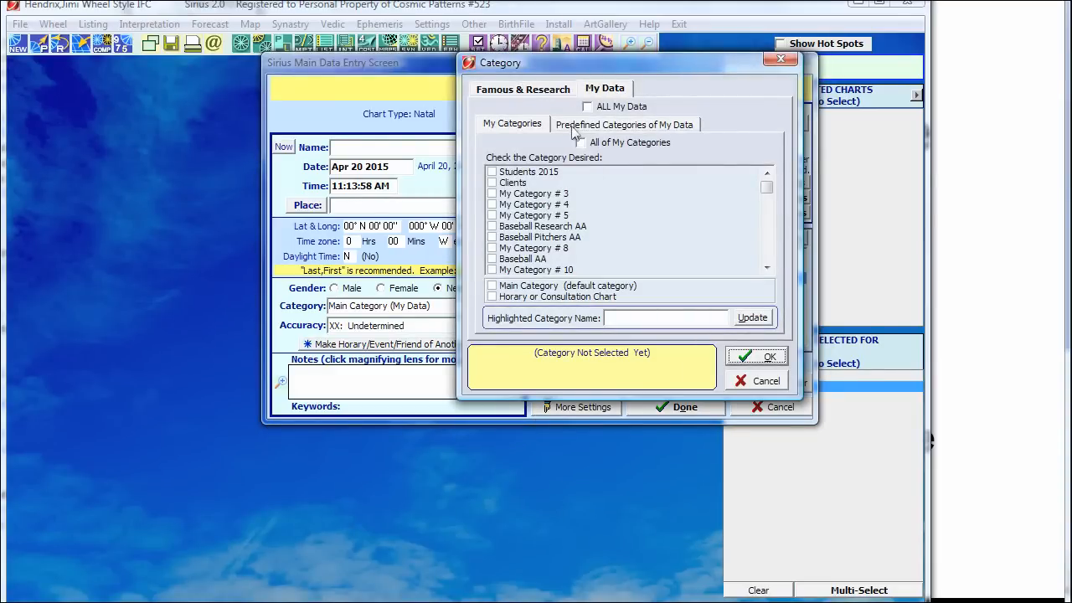
{"action": "left_click", "coordinate": [524, 90]}
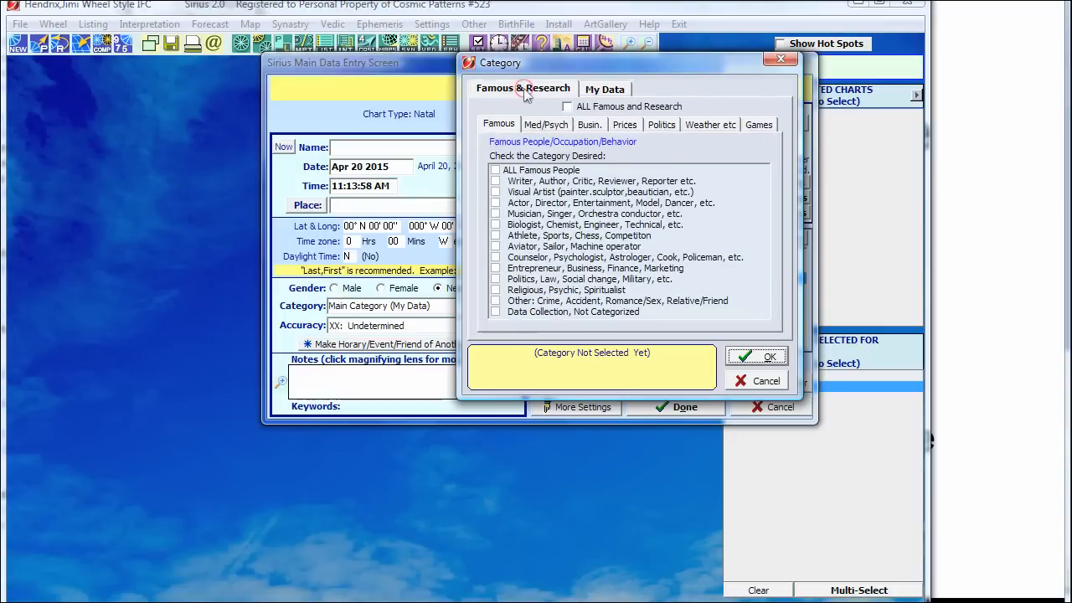
{"action": "left_click", "coordinate": [529, 215]}
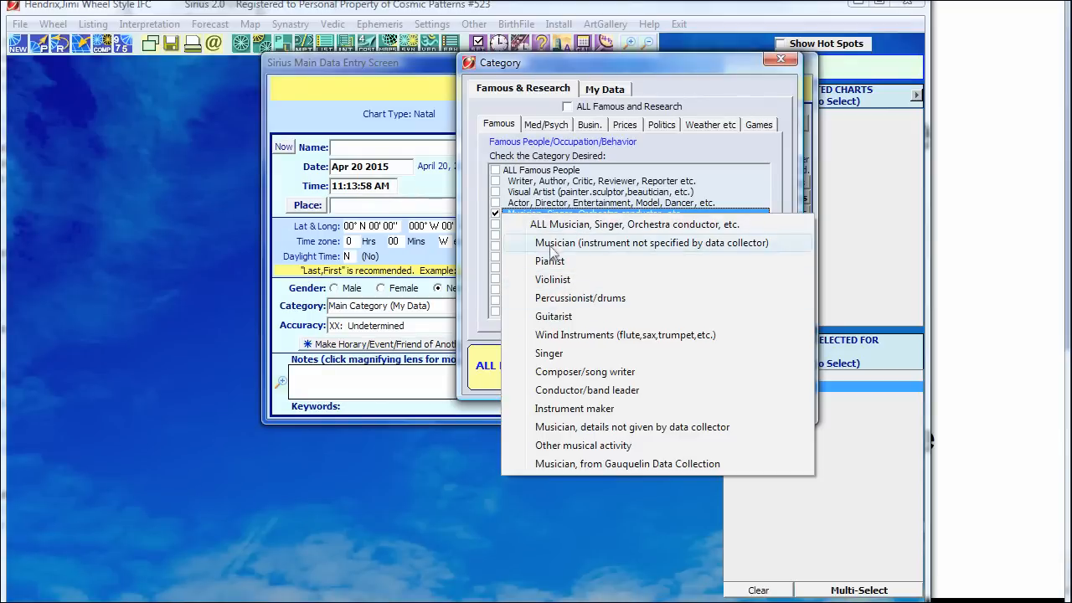
{"action": "left_click", "coordinate": [555, 318]}
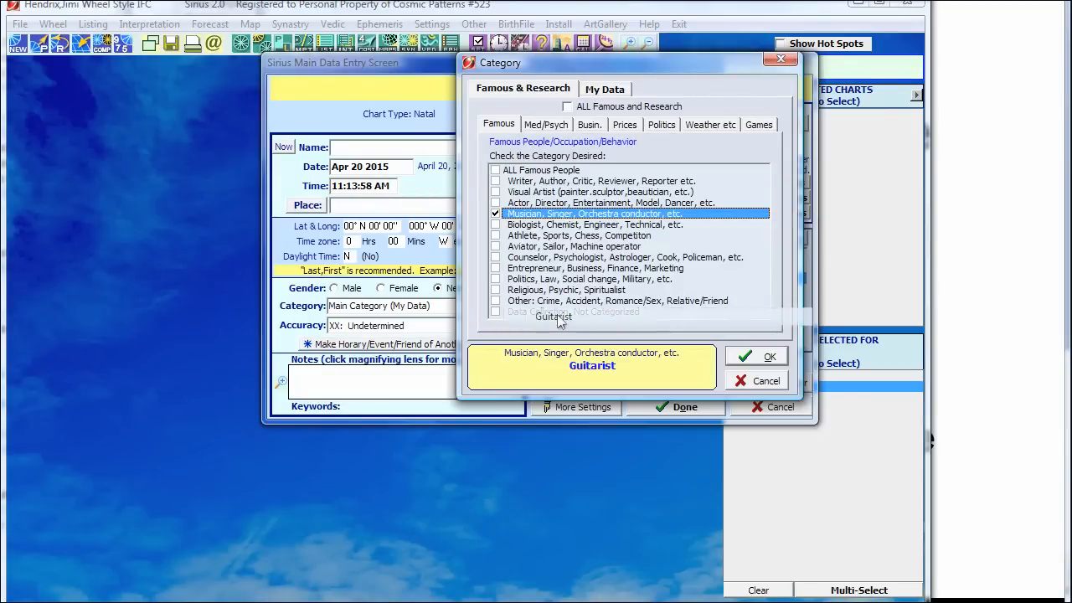
{"action": "left_click", "coordinate": [743, 358]}
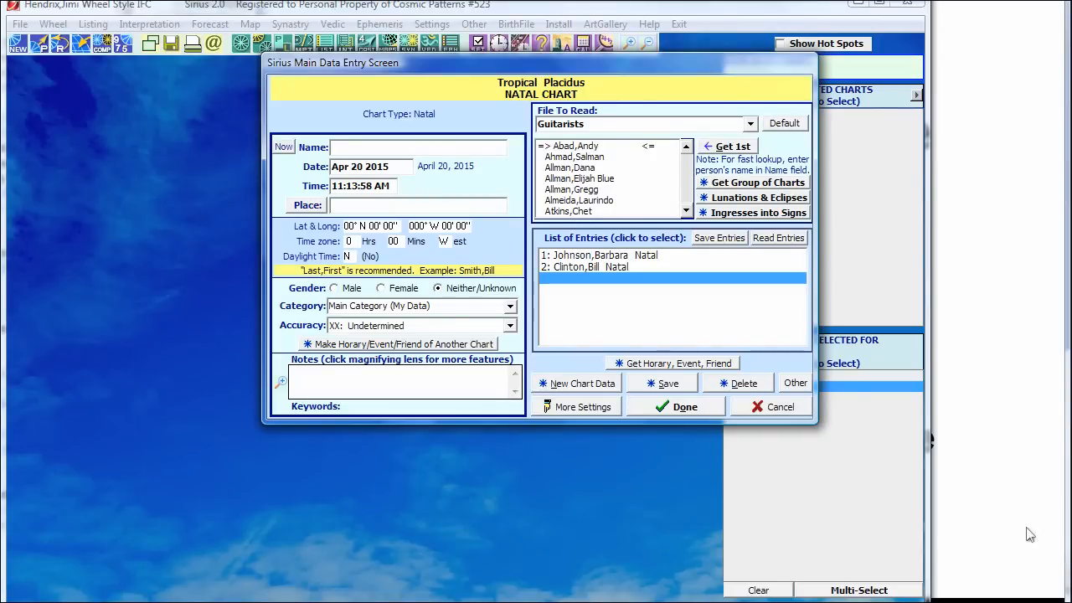
Step: Look up the guitarist by surname, load his 1942 San Francisco chart, and blank the form
{"action": "type", "text": "garcia"}
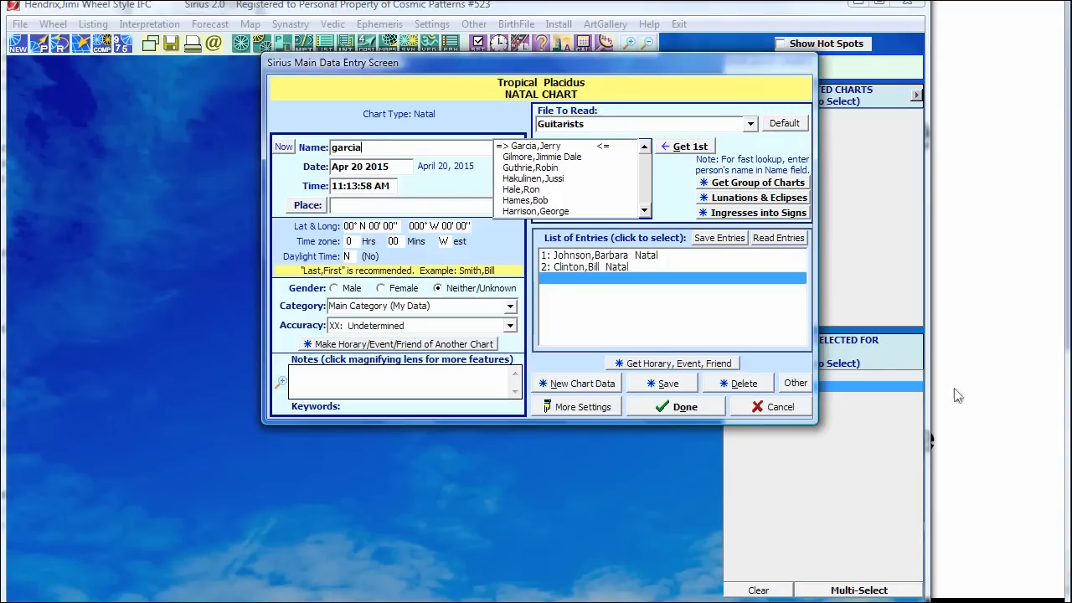
{"action": "left_click", "coordinate": [527, 147]}
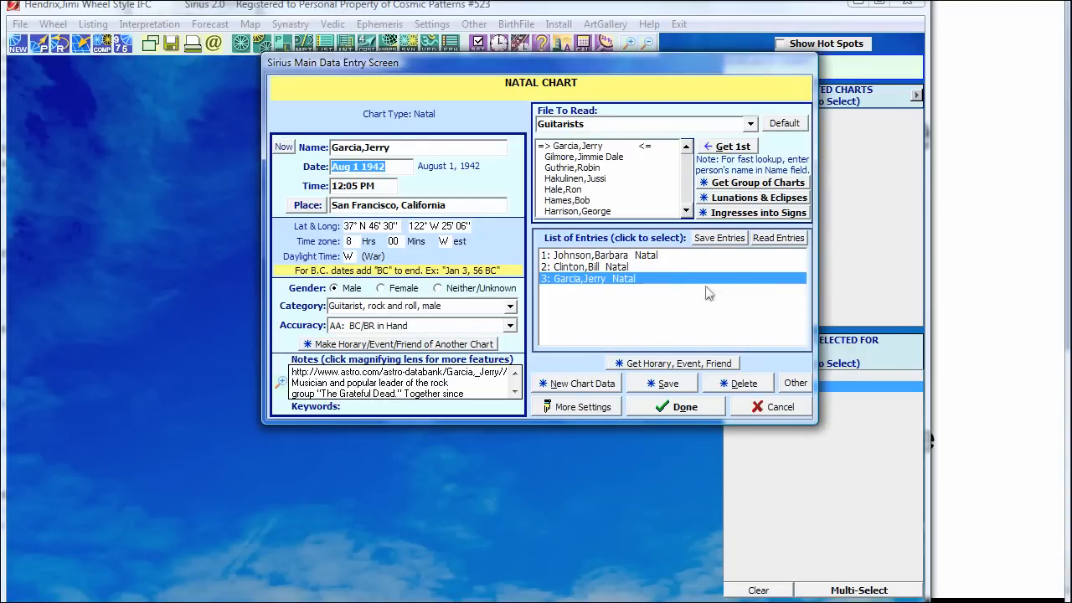
{"action": "left_click", "coordinate": [591, 388]}
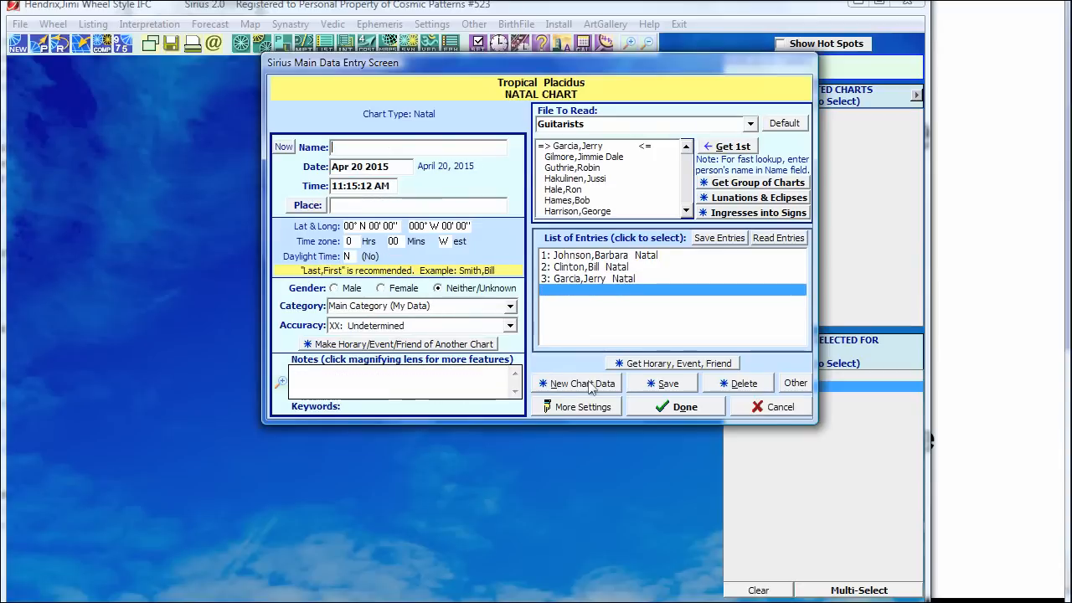
Step: Filter the Guitarists group to AA-accuracy charts only, cutting it from 113 to 59
{"action": "left_click", "coordinate": [769, 185]}
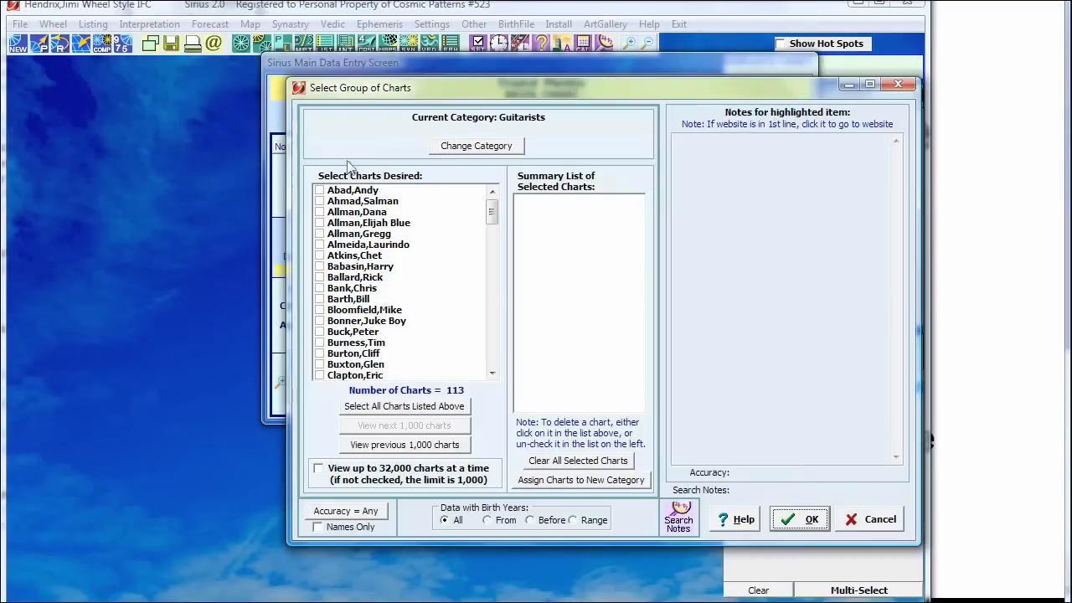
{"action": "left_click_drag", "start_coordinate": [491, 210], "coordinate": [460, 242]}
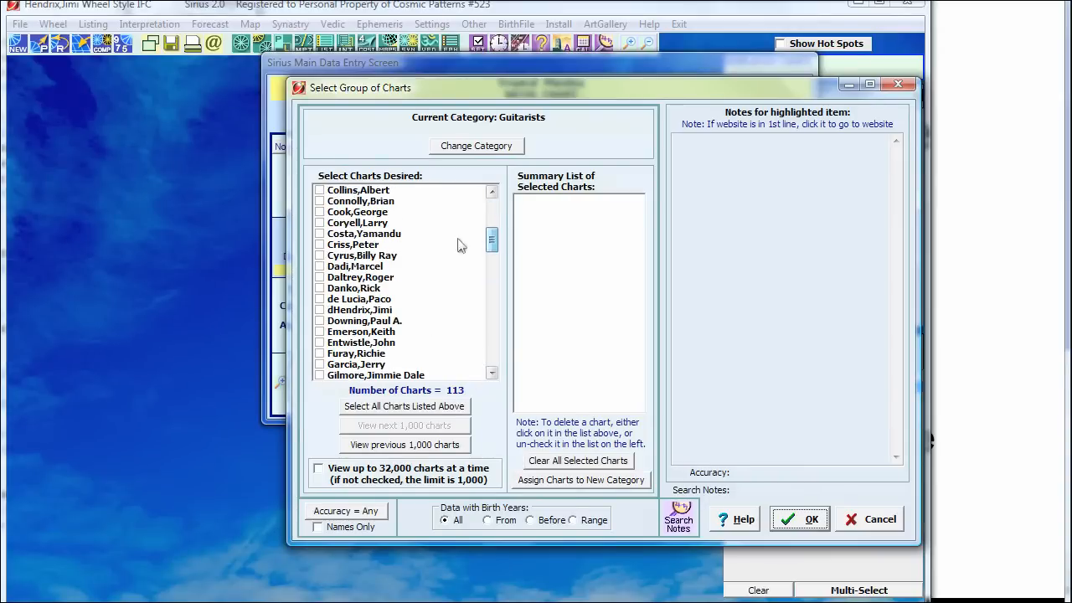
{"action": "left_click", "coordinate": [335, 512]}
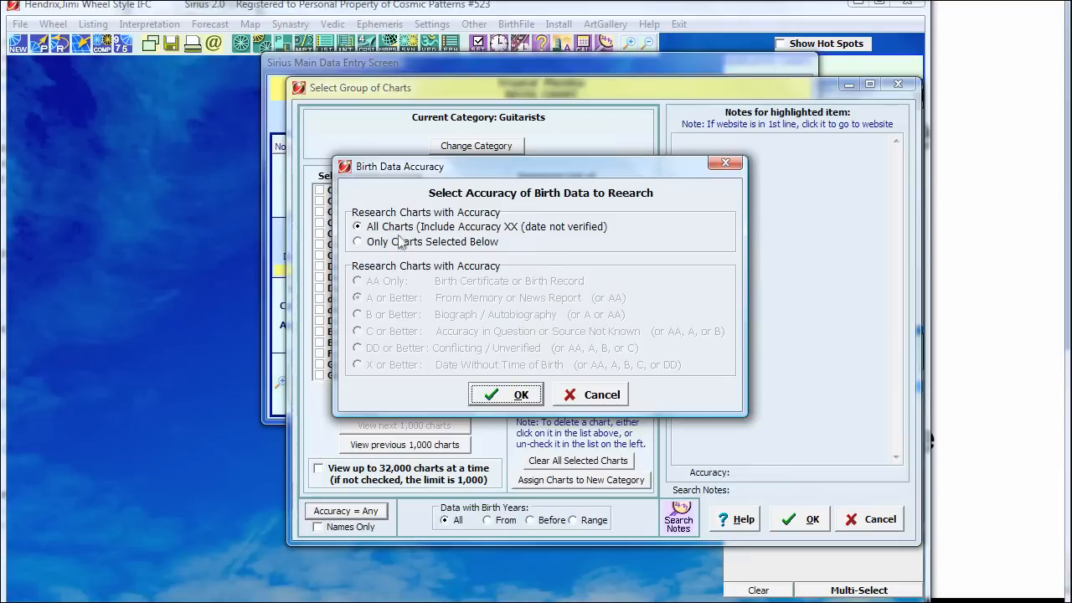
{"action": "left_click", "coordinate": [400, 242]}
{"action": "left_click", "coordinate": [387, 280]}
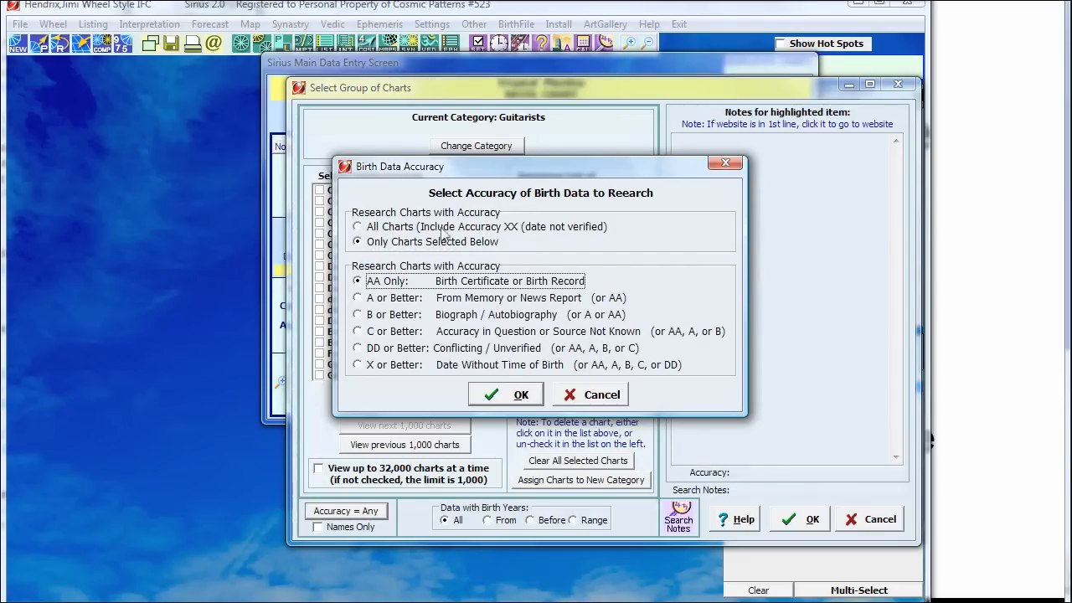
{"action": "left_click", "coordinate": [492, 396]}
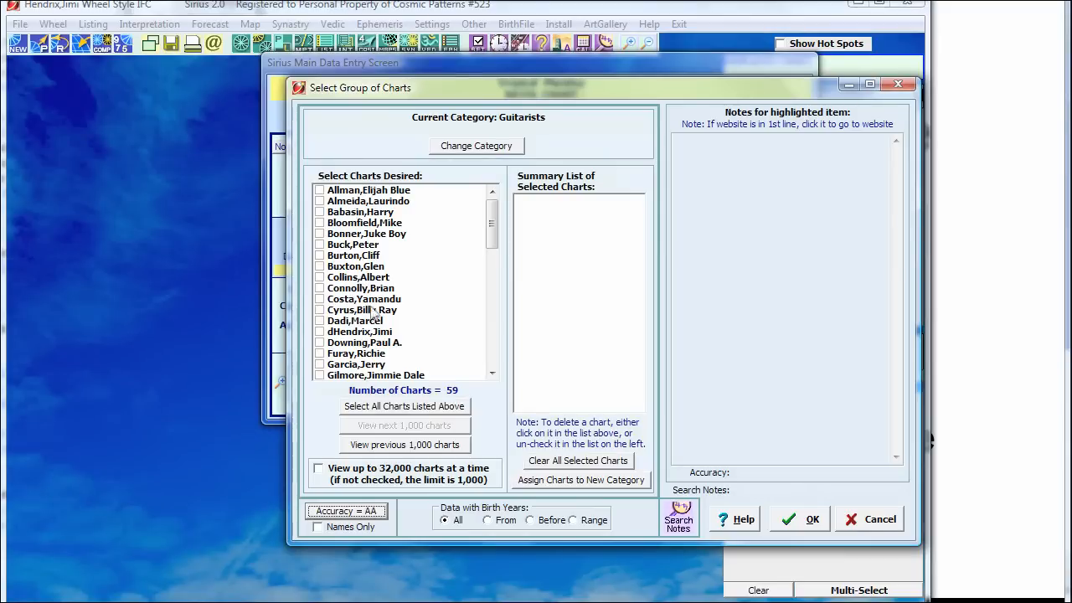
Step: Select Hendrix,Jimi, Paul,Les and Owens,Buck from the Guitarists list, bringing the session to six charts
{"action": "left_click_drag", "start_coordinate": [494, 226], "coordinate": [492, 266]}
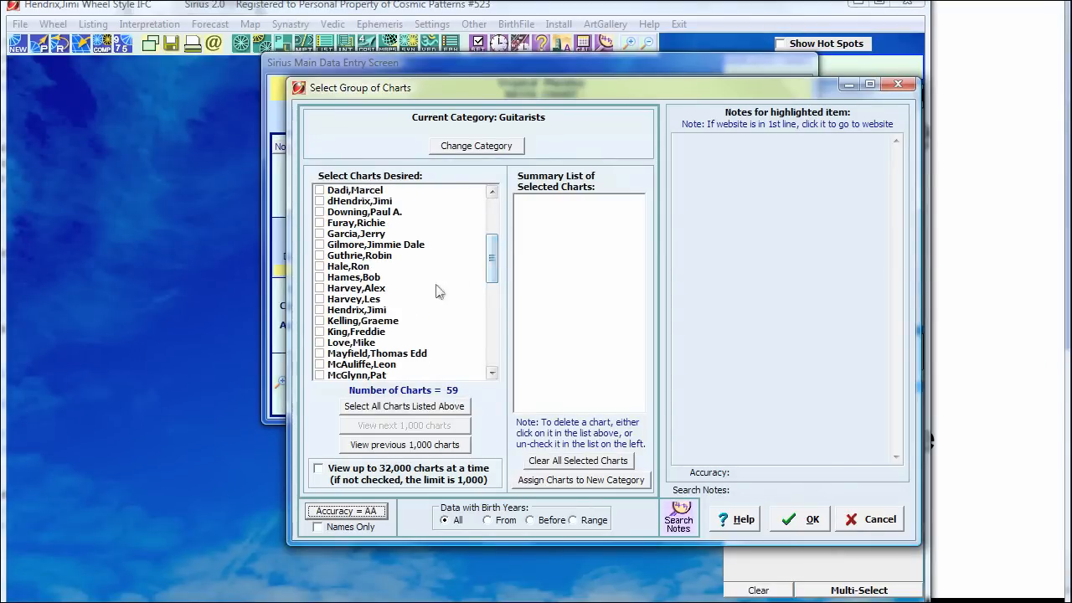
{"action": "left_click", "coordinate": [319, 309]}
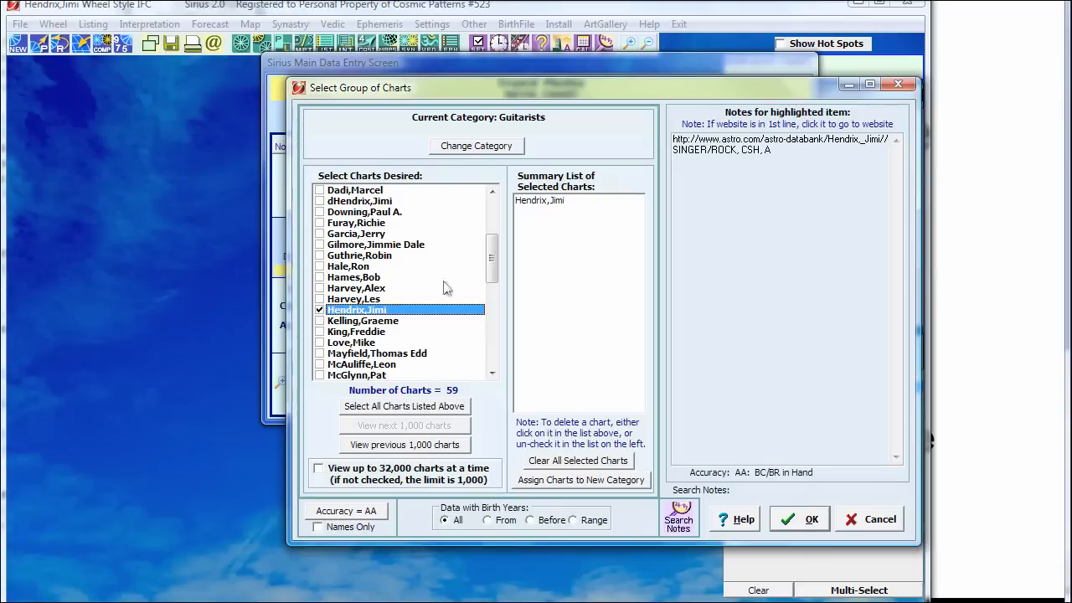
{"action": "left_click_drag", "start_coordinate": [491, 251], "coordinate": [492, 294]}
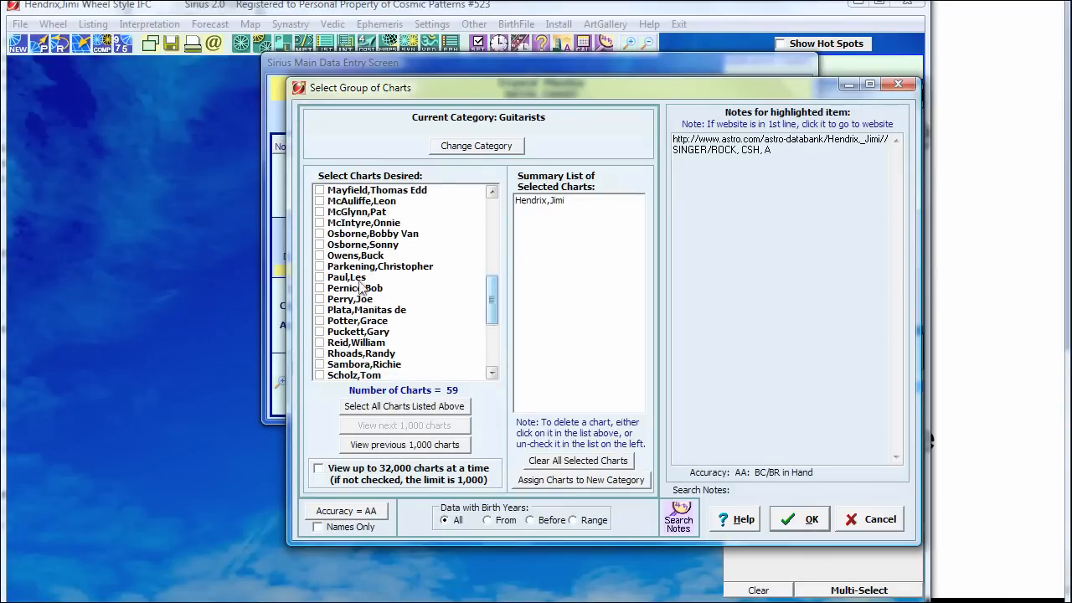
{"action": "left_click", "coordinate": [319, 277]}
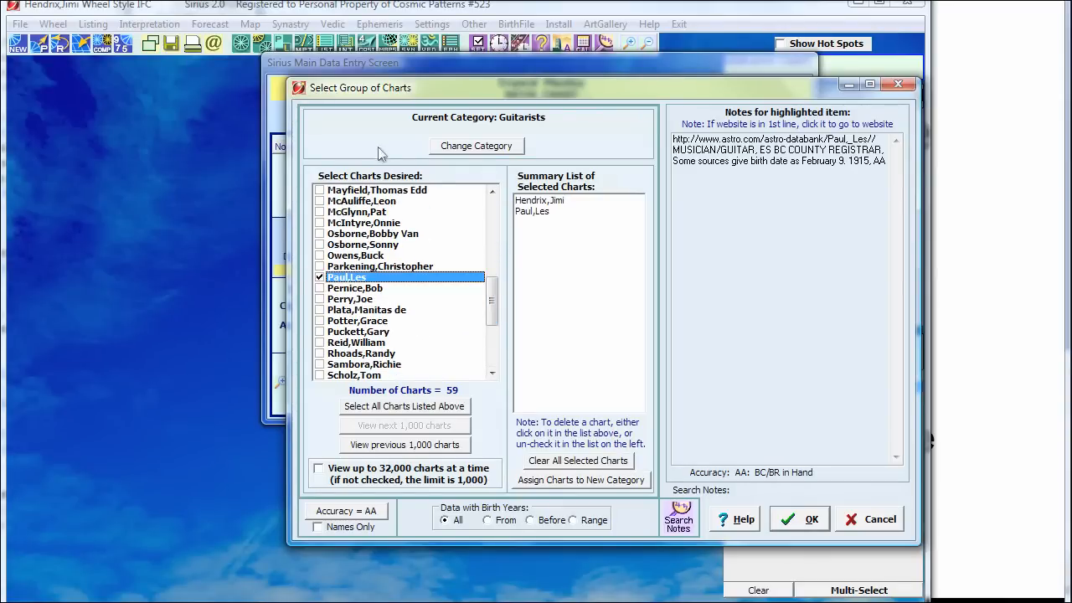
{"action": "left_click", "coordinate": [320, 256]}
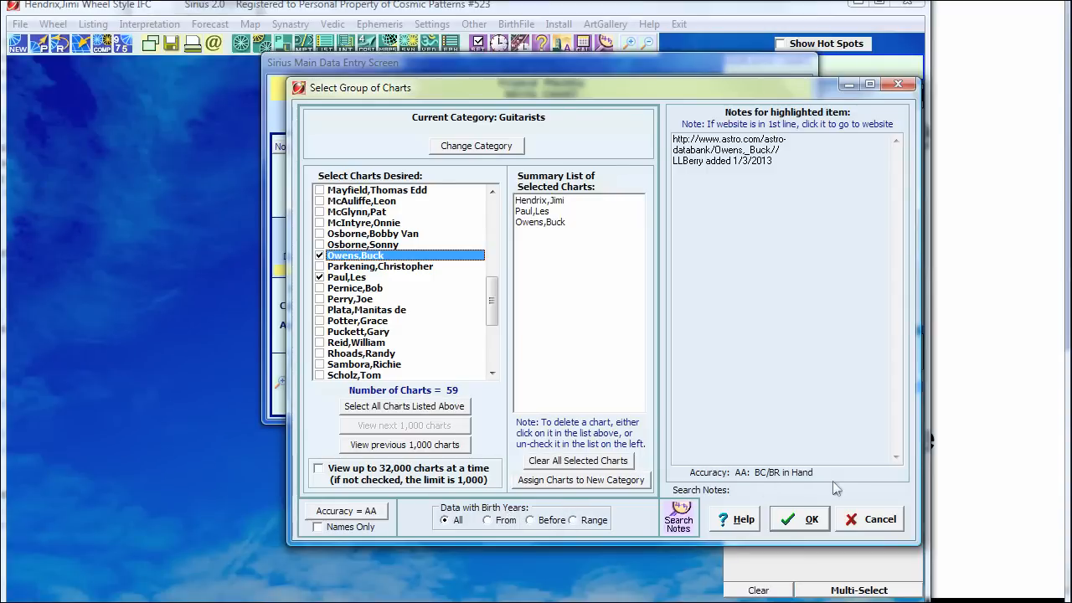
{"action": "left_click", "coordinate": [803, 520]}
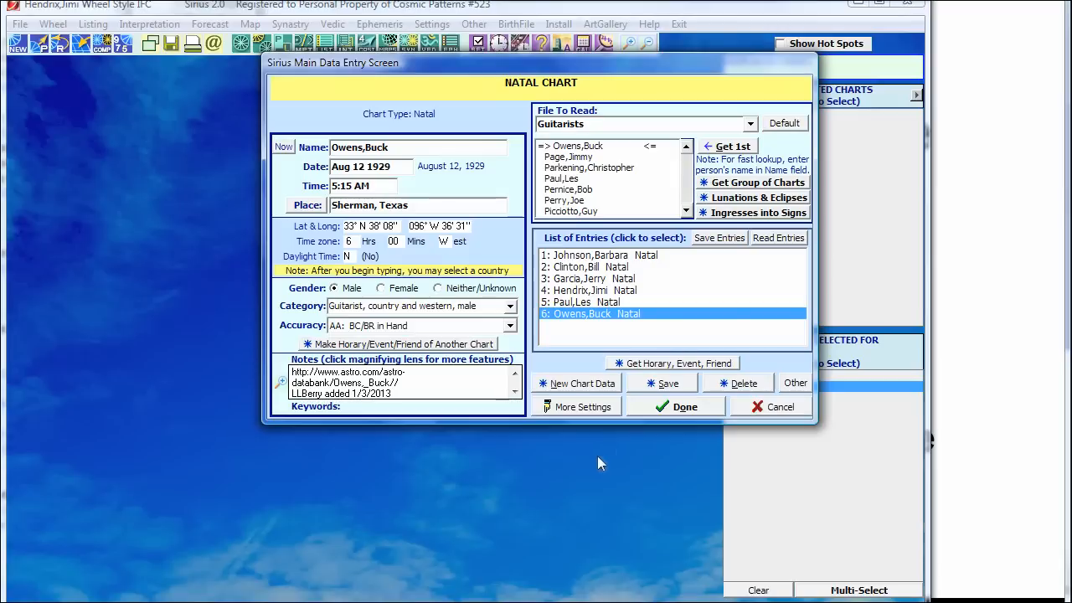
Step: Finish data entry to display Buck Owens' 1929 Sherman, Texas natal wheel
{"action": "left_click", "coordinate": [684, 408]}
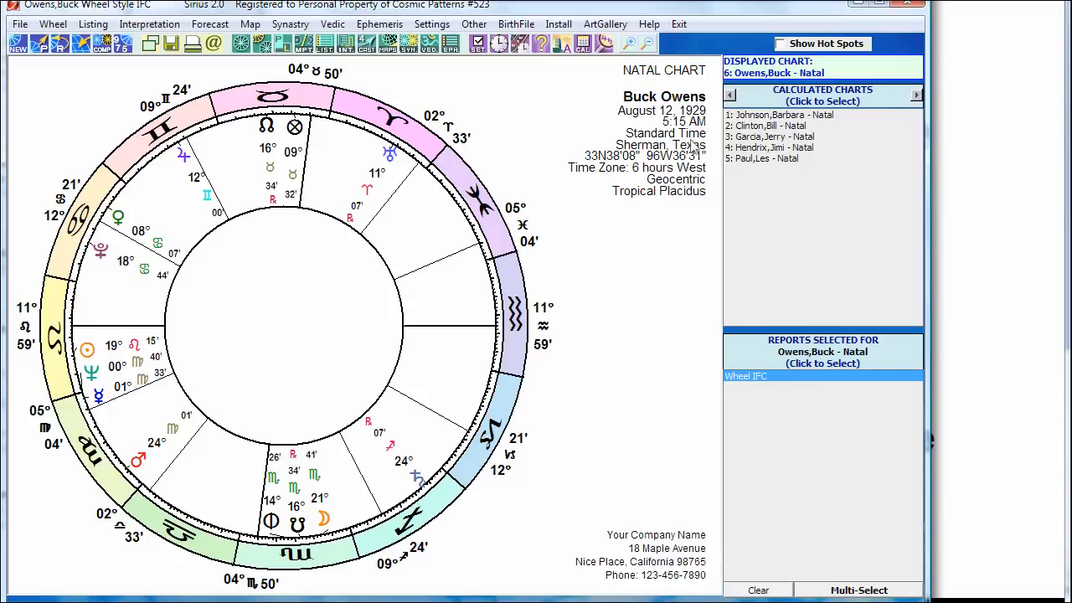
Step: View Bill Clinton's natal chart, then Les Paul's 1915 Waukesha natal wheel
{"action": "left_click", "coordinate": [763, 126]}
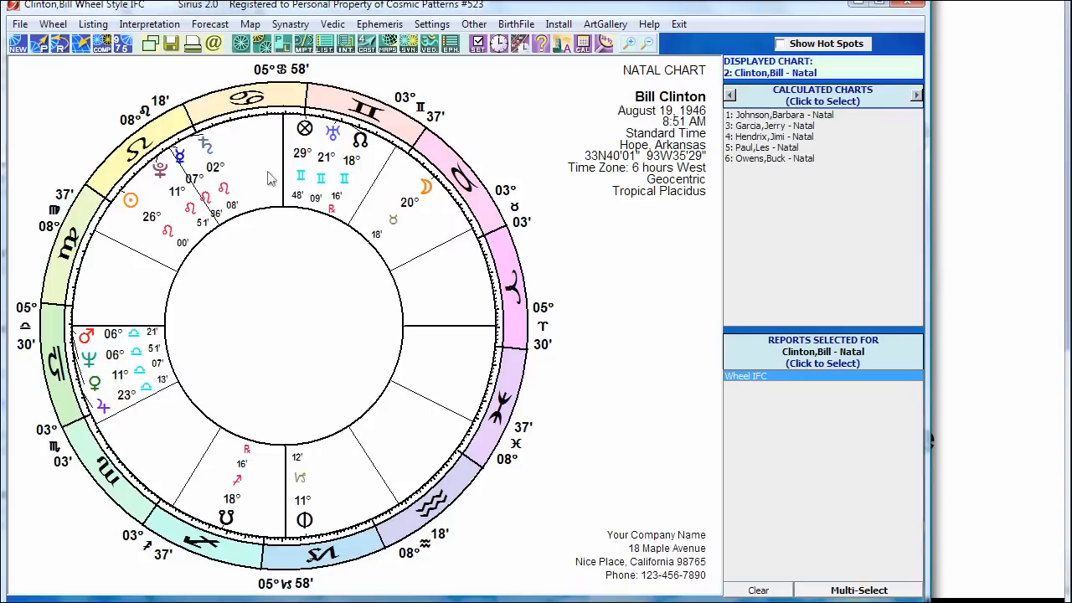
{"action": "left_click", "coordinate": [758, 149]}
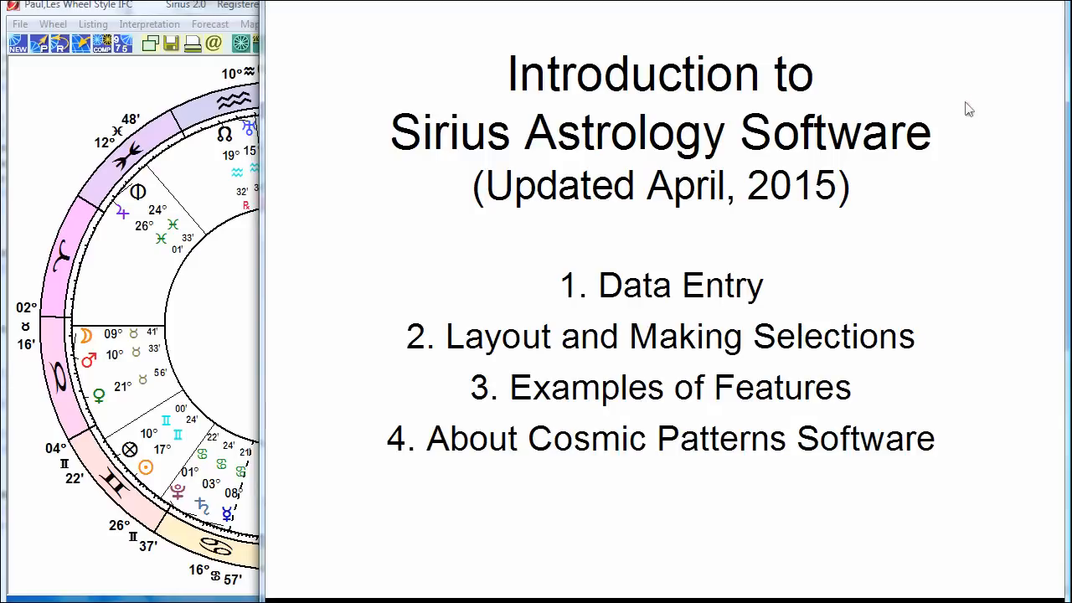
Step: Page through the data entry and main screen layout notes, then bring Sirius forward
{"action": "left_click", "coordinate": [969, 108]}
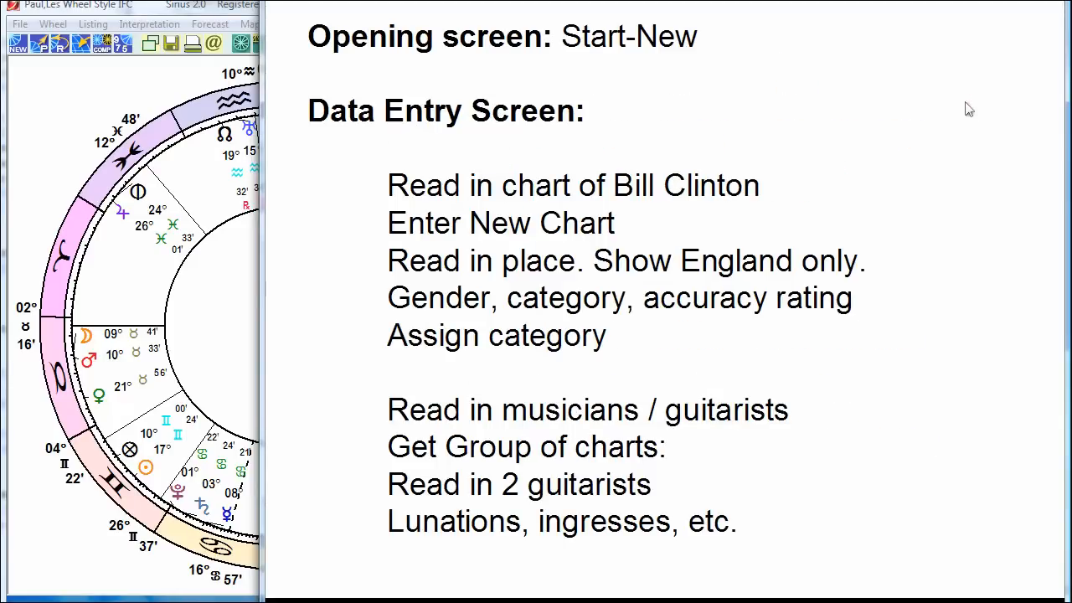
{"action": "left_click", "coordinate": [969, 109]}
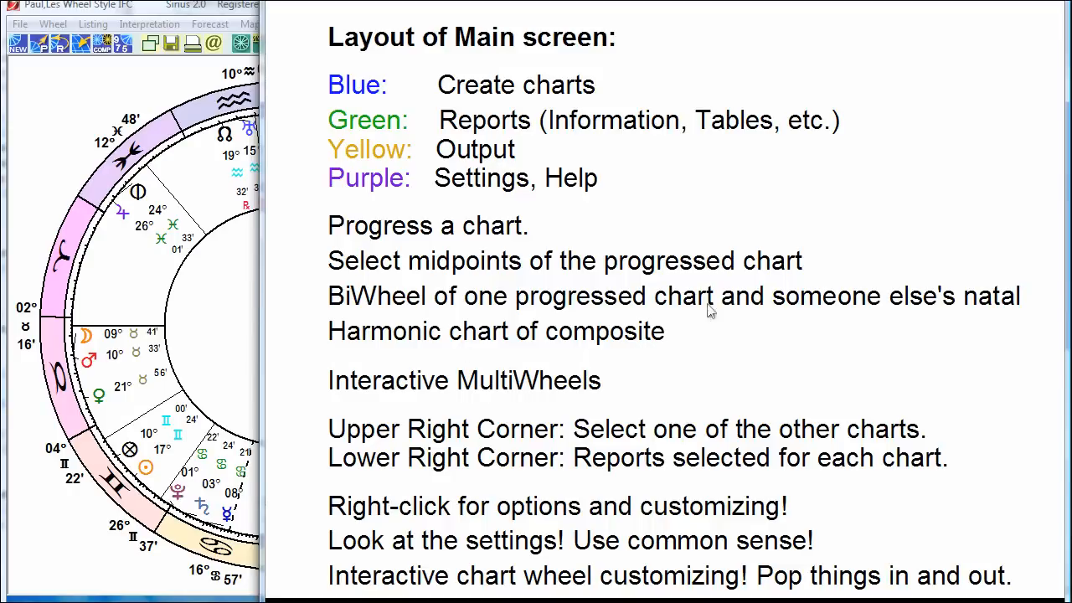
{"action": "left_click", "coordinate": [107, 108]}
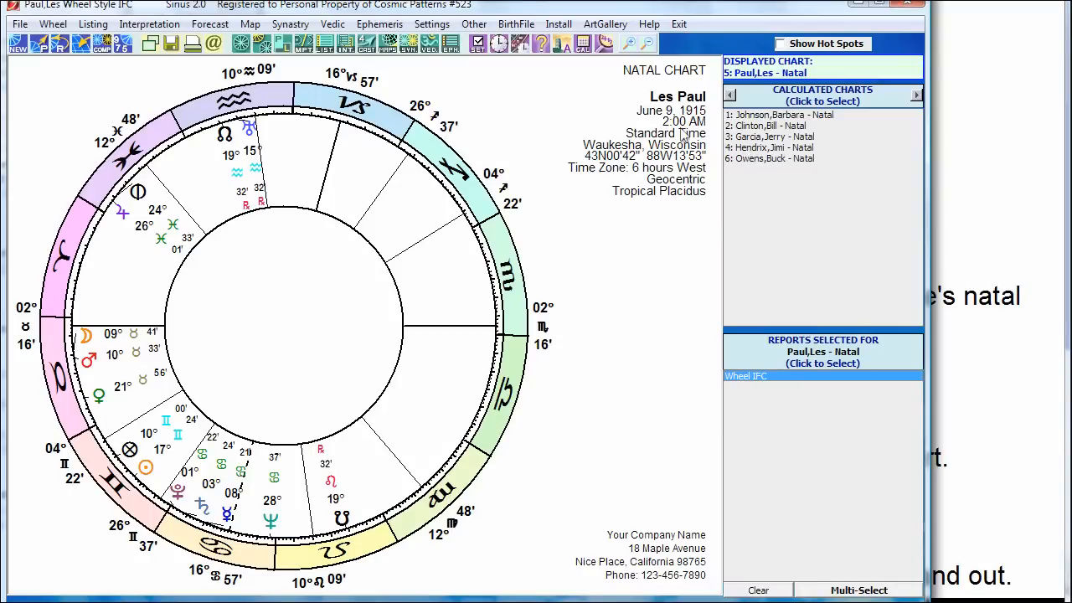
Step: Calculate Clinton's April 20, 2015 secondary progression plus solar arc direction, keeping the SolarArc MC method
{"action": "left_click", "coordinate": [778, 128]}
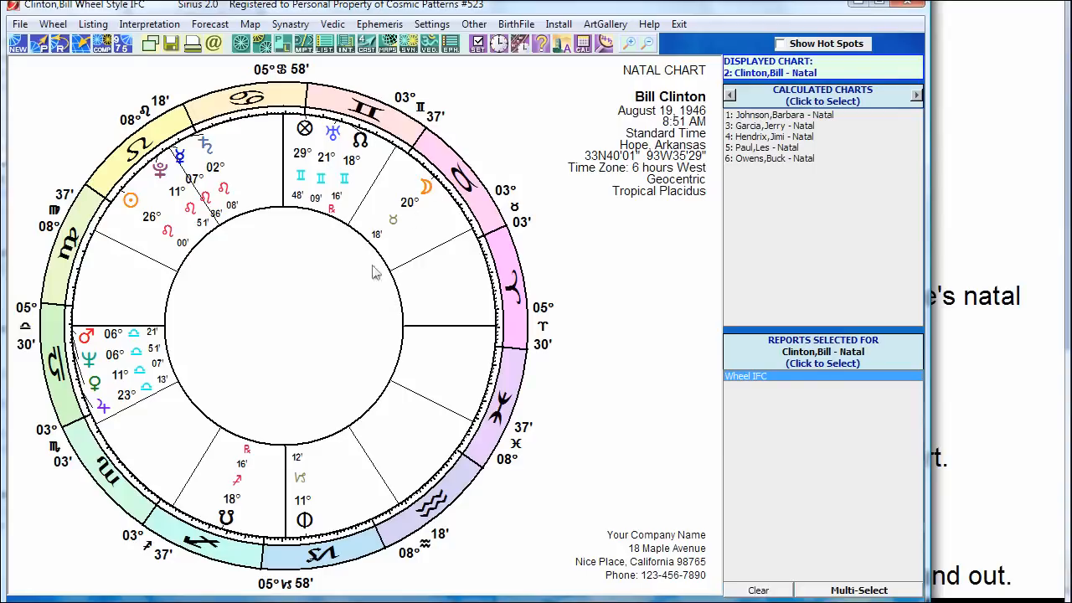
{"action": "left_click", "coordinate": [40, 47]}
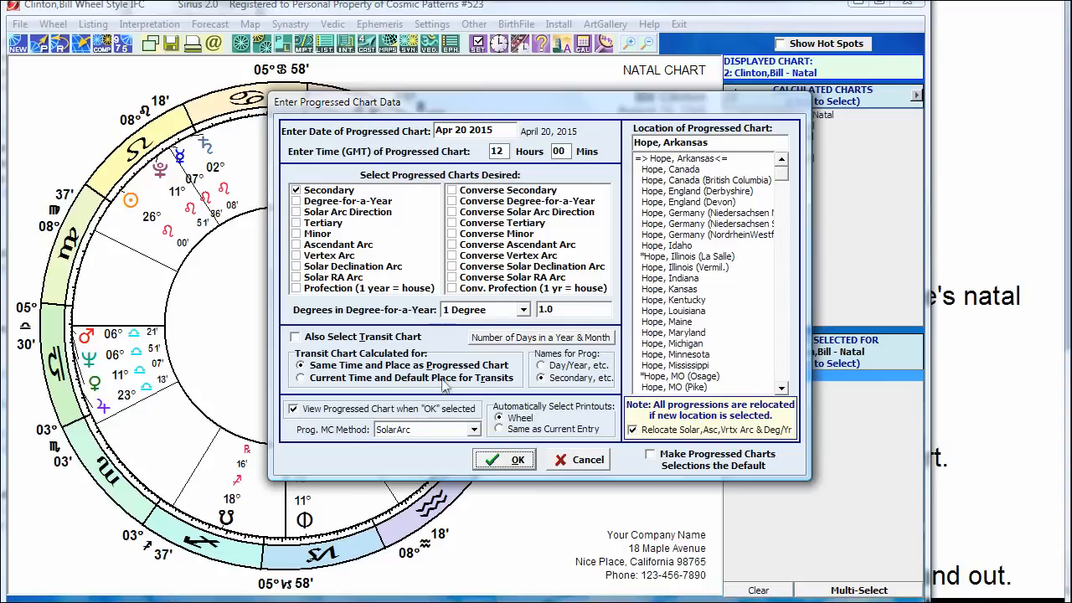
{"action": "left_click", "coordinate": [474, 430]}
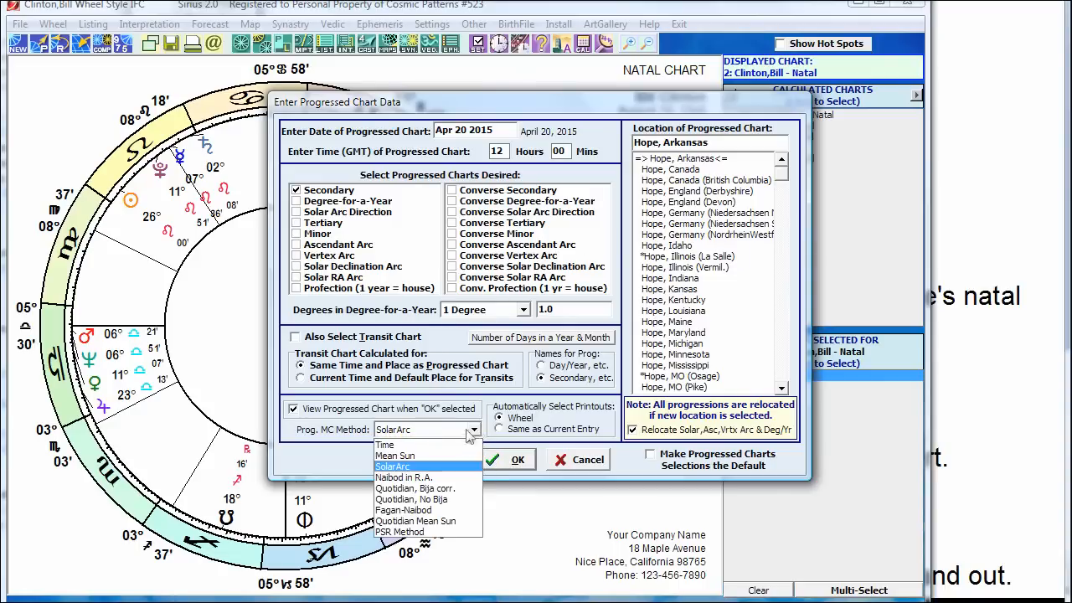
{"action": "left_click", "coordinate": [322, 450]}
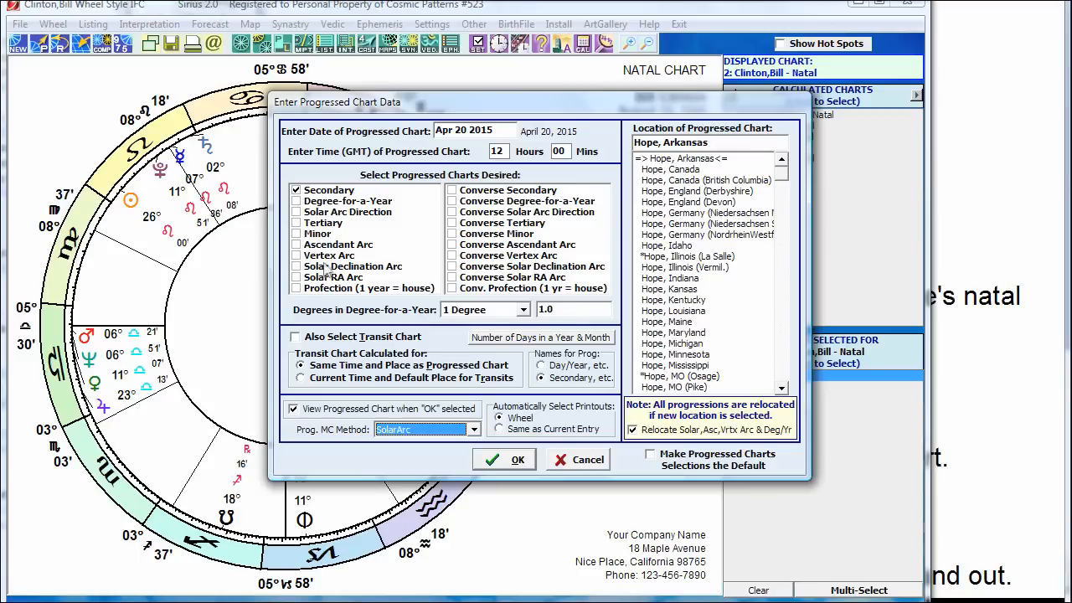
{"action": "left_click", "coordinate": [298, 213]}
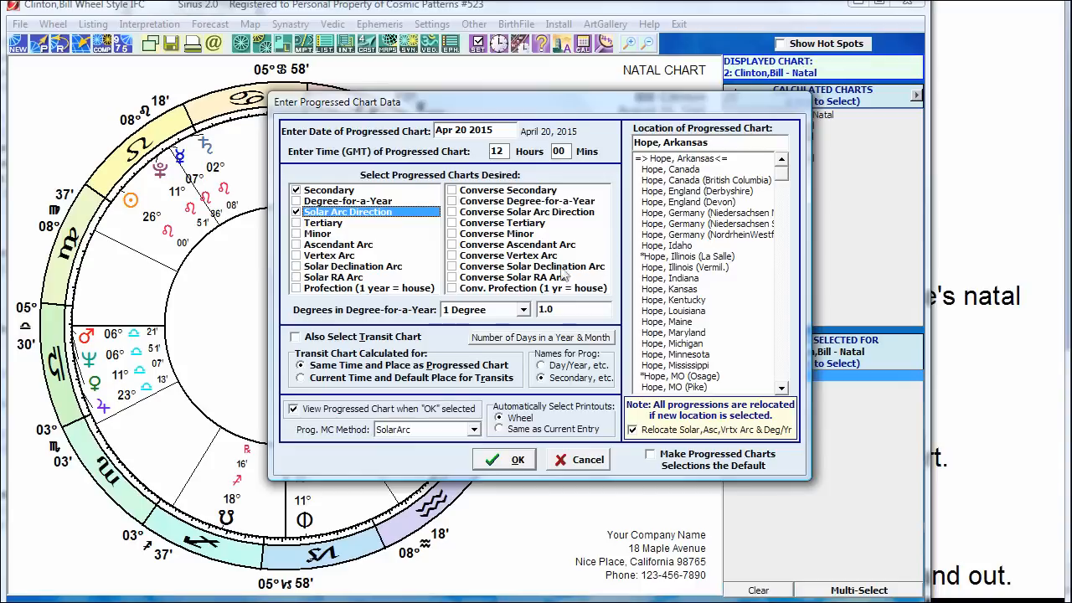
{"action": "left_click", "coordinate": [517, 460]}
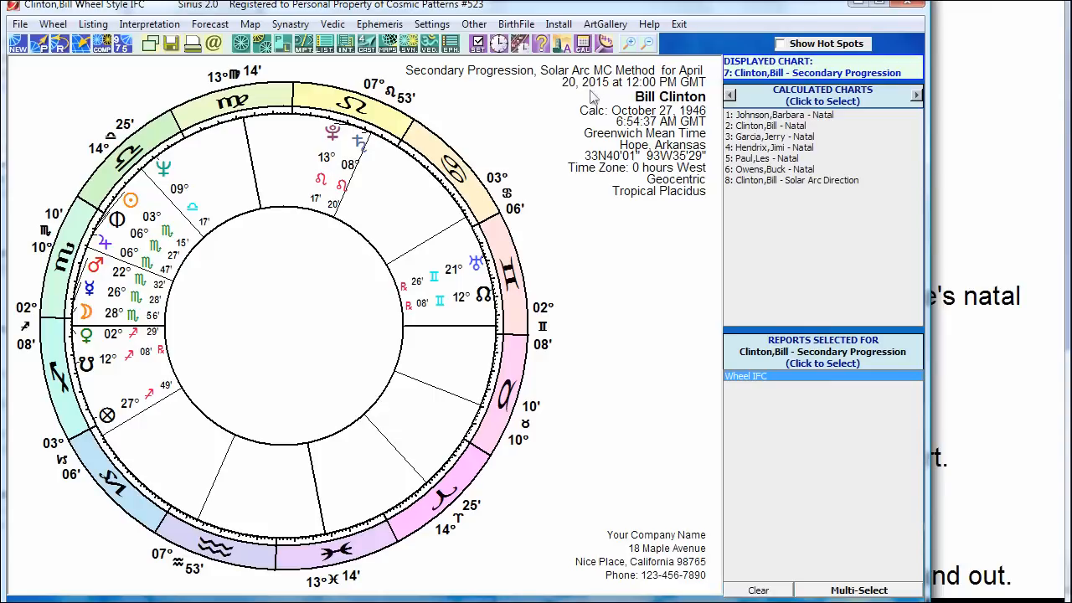
{"action": "left_click", "coordinate": [775, 181]}
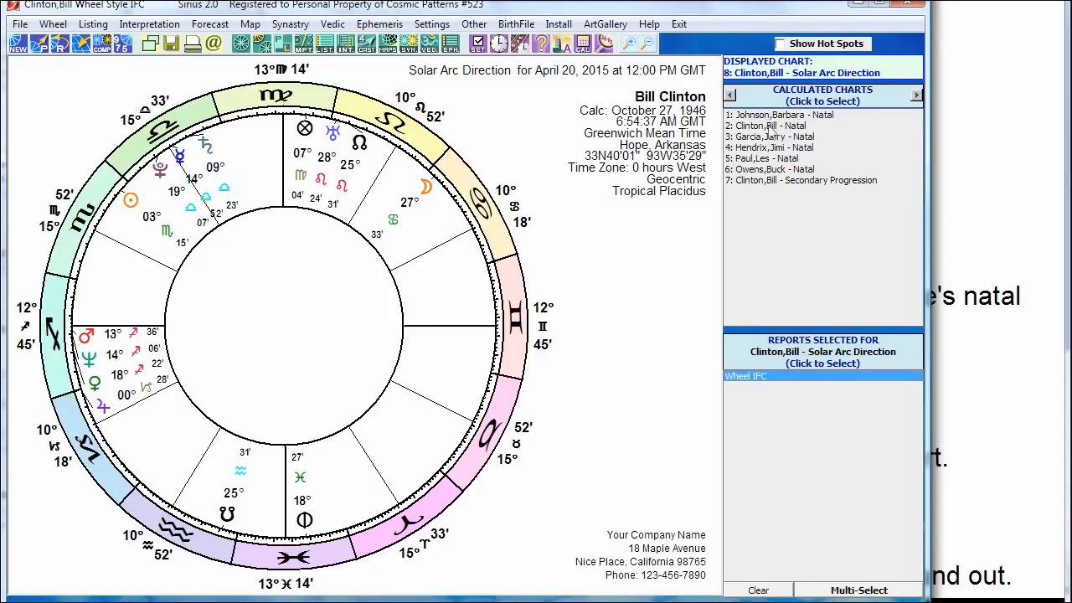
{"action": "left_click", "coordinate": [815, 184]}
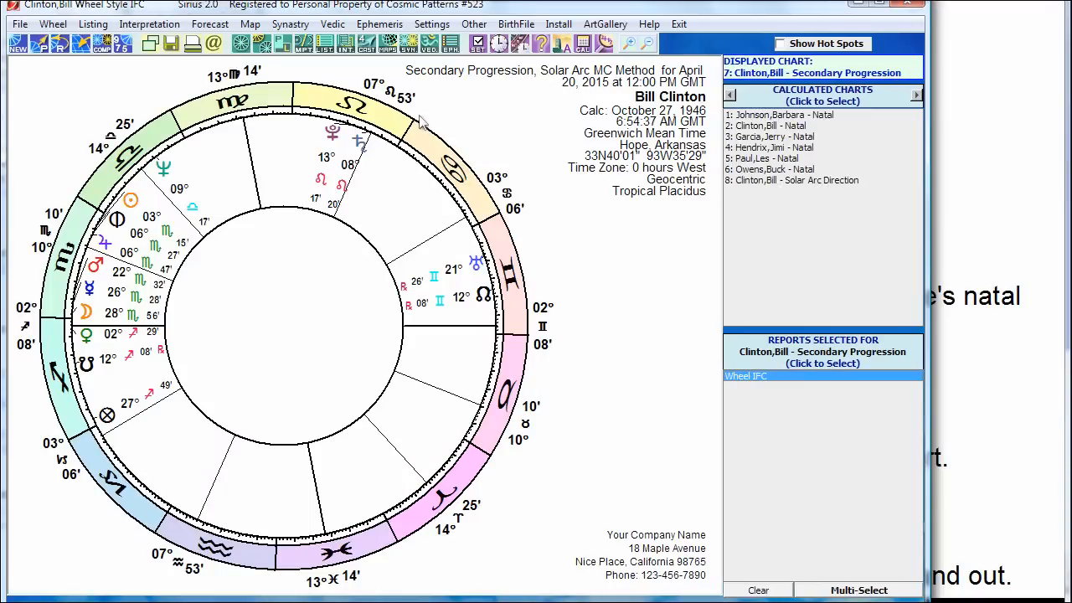
{"action": "left_click", "coordinate": [982, 170]}
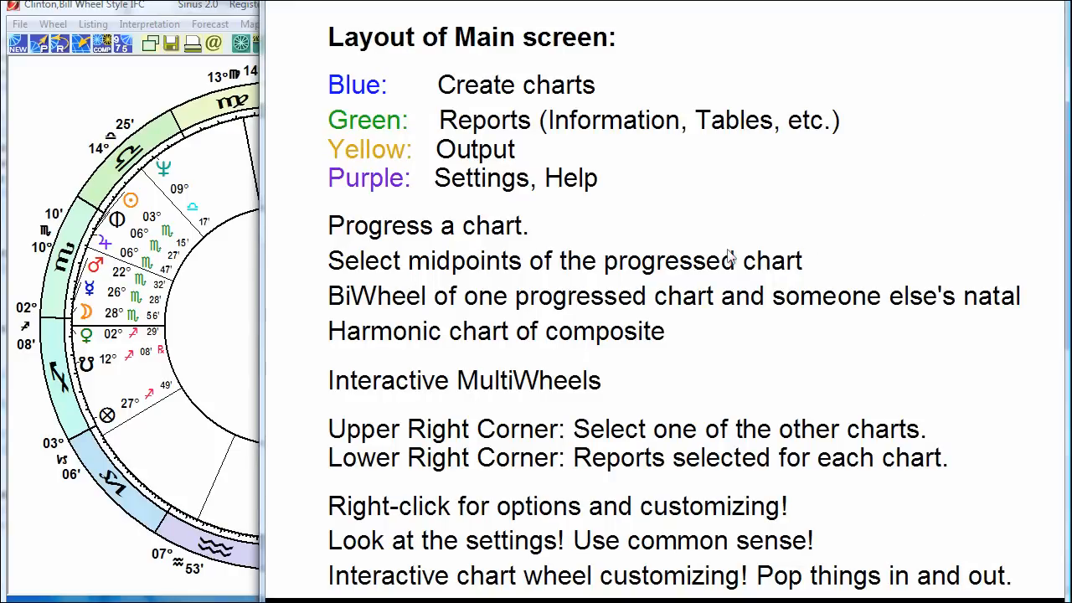
{"action": "left_click", "coordinate": [125, 100]}
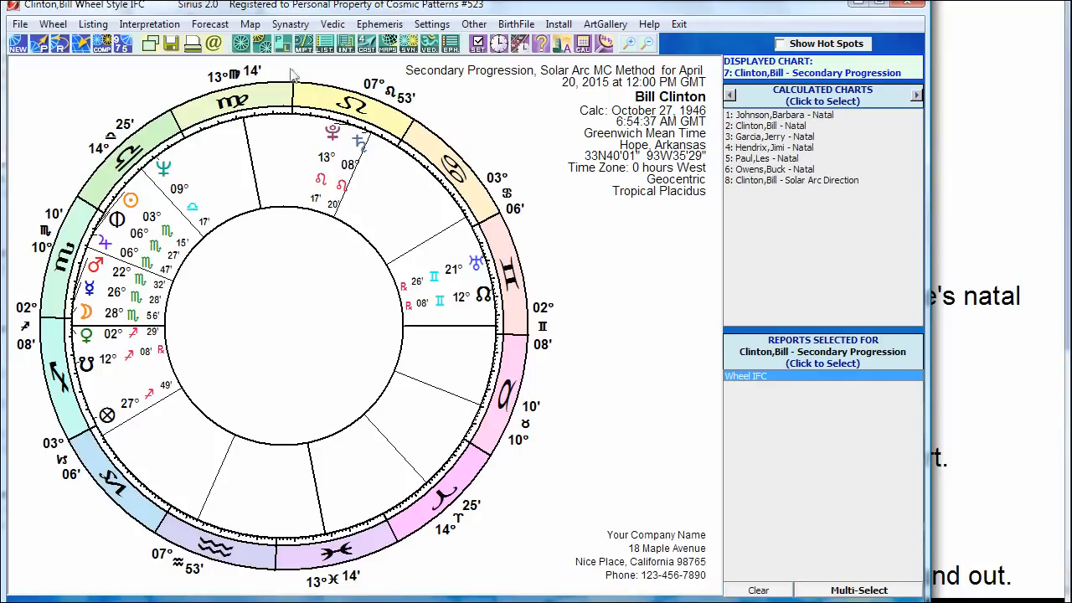
Step: Add a Midpoints report for Clinton's progression, then show the Wheel IFC report again
{"action": "left_click", "coordinate": [305, 47]}
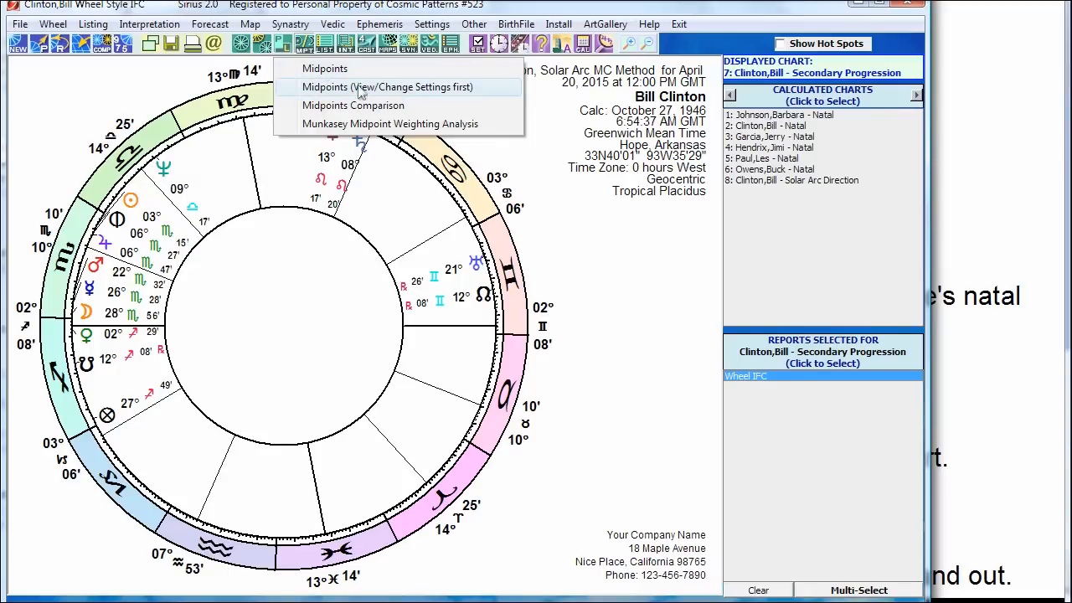
{"action": "left_click", "coordinate": [337, 73]}
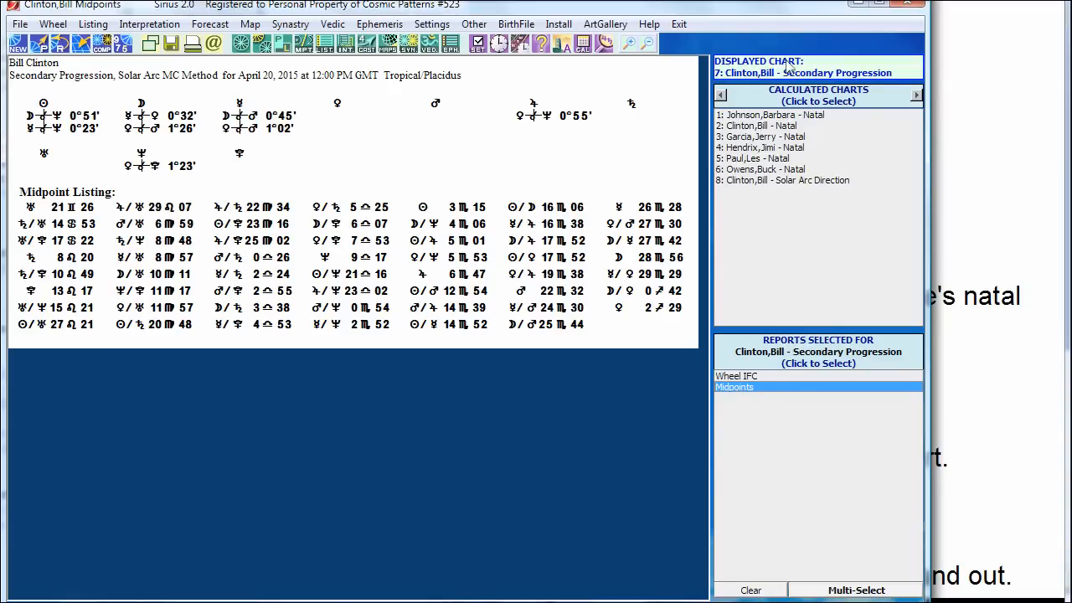
{"action": "left_click", "coordinate": [736, 377]}
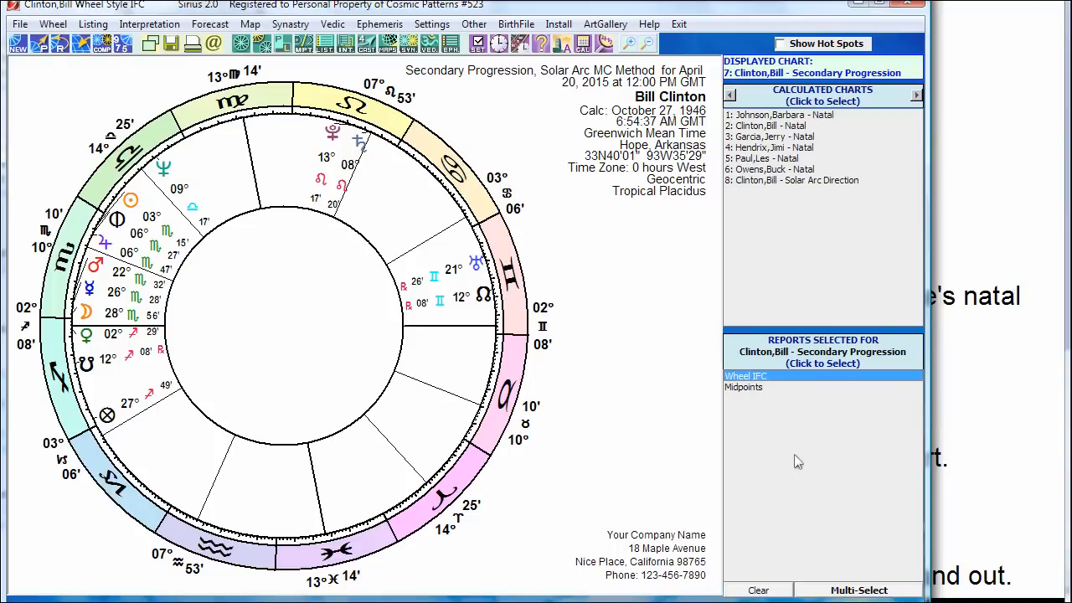
Step: View Clinton's natal chart, switch back to his secondary progression, then bring the layout notes forward
{"action": "left_click", "coordinate": [778, 126]}
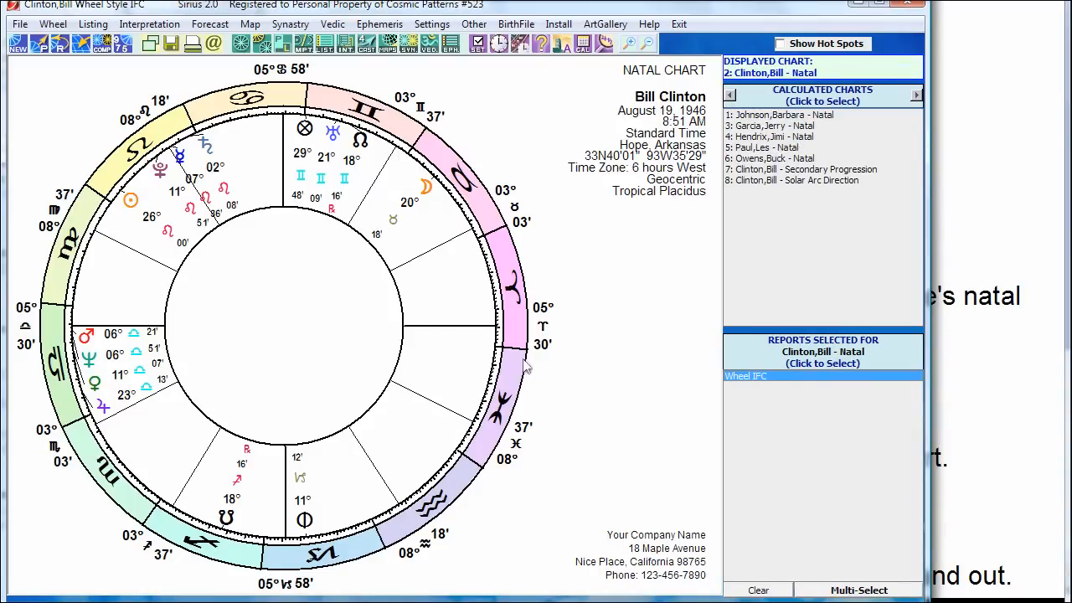
{"action": "left_click", "coordinate": [800, 170]}
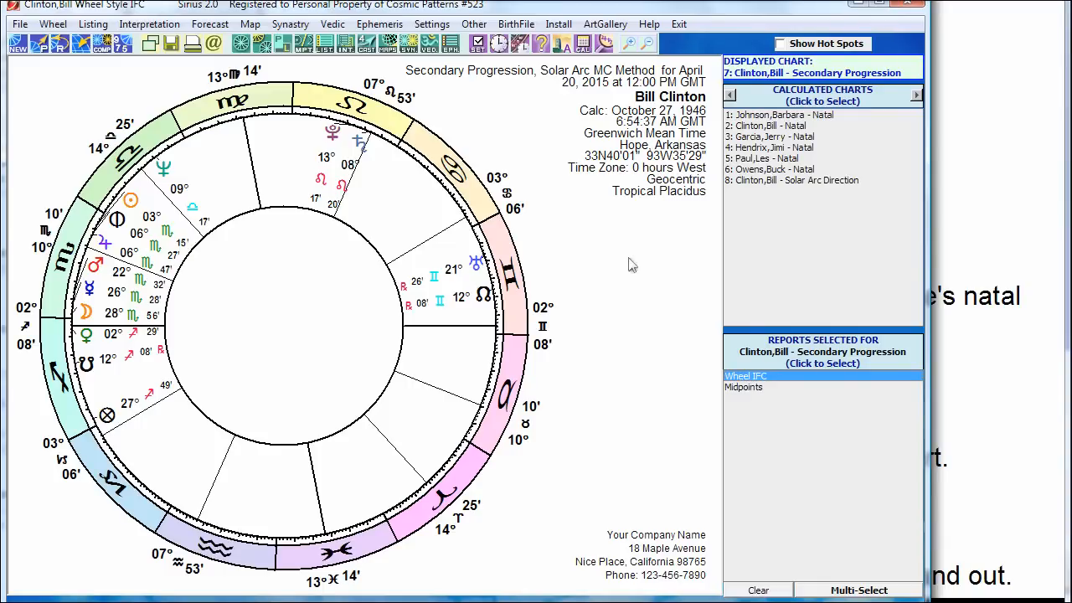
{"action": "left_click", "coordinate": [965, 124]}
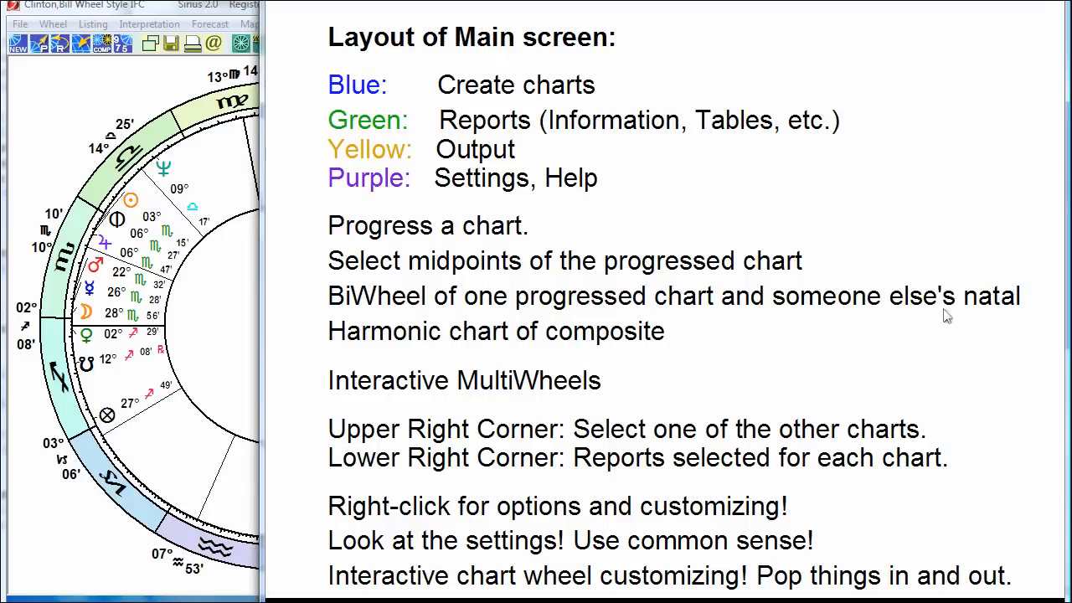
Step: Bring Sirius back in front of the notes, showing Clinton's April 20, 2015 progression wheel
{"action": "left_click", "coordinate": [167, 102]}
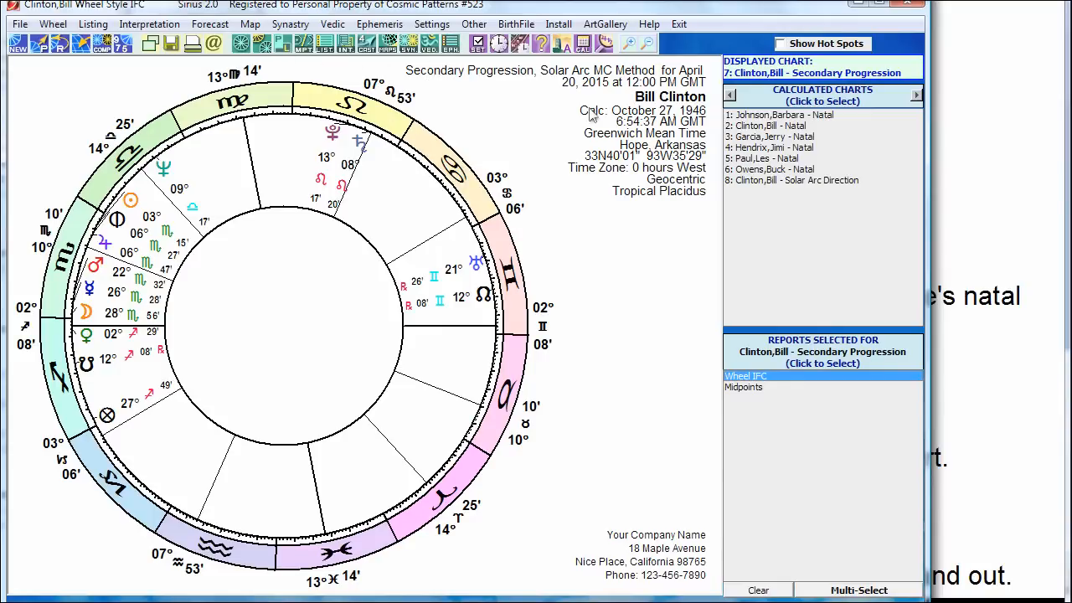
Step: Create a BiWheel with 6: Owens,Buck natal inside Clinton's progression (7), keeping the CHE style
{"action": "left_click", "coordinate": [262, 47]}
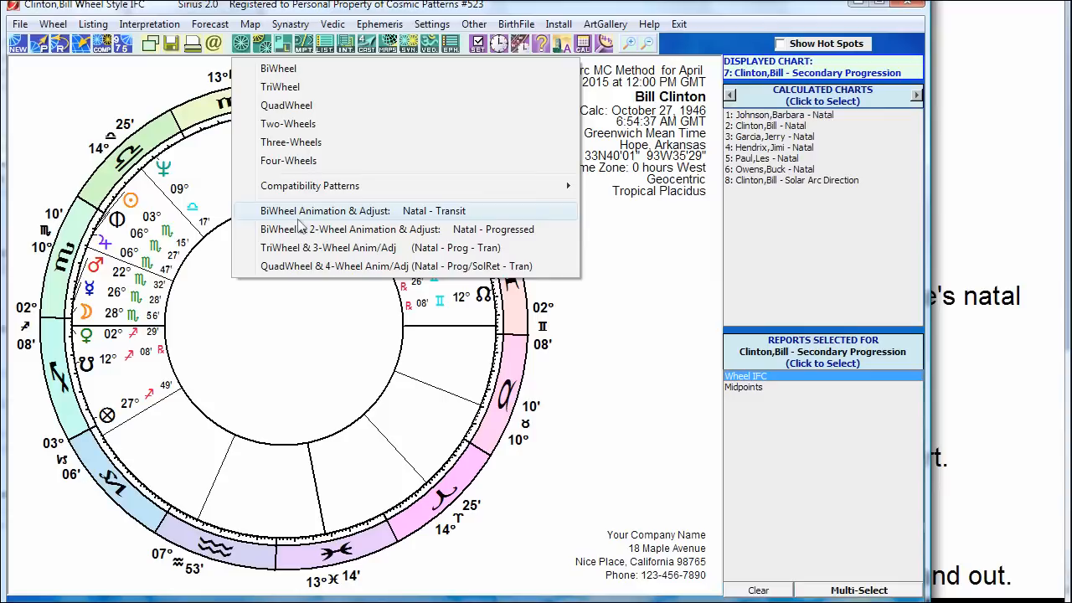
{"action": "left_click", "coordinate": [277, 71]}
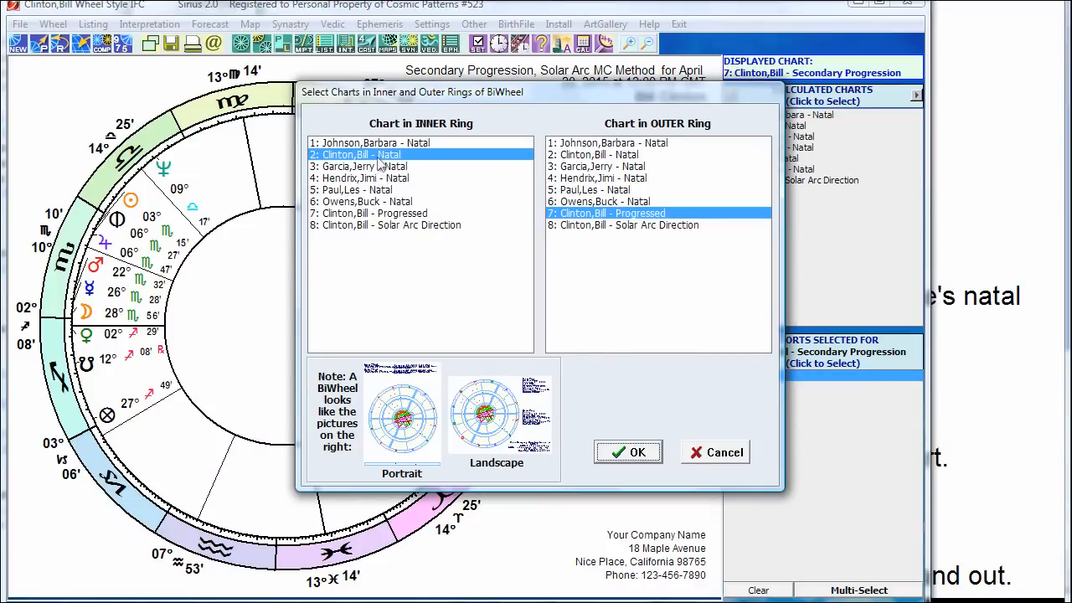
{"action": "left_click", "coordinate": [371, 202]}
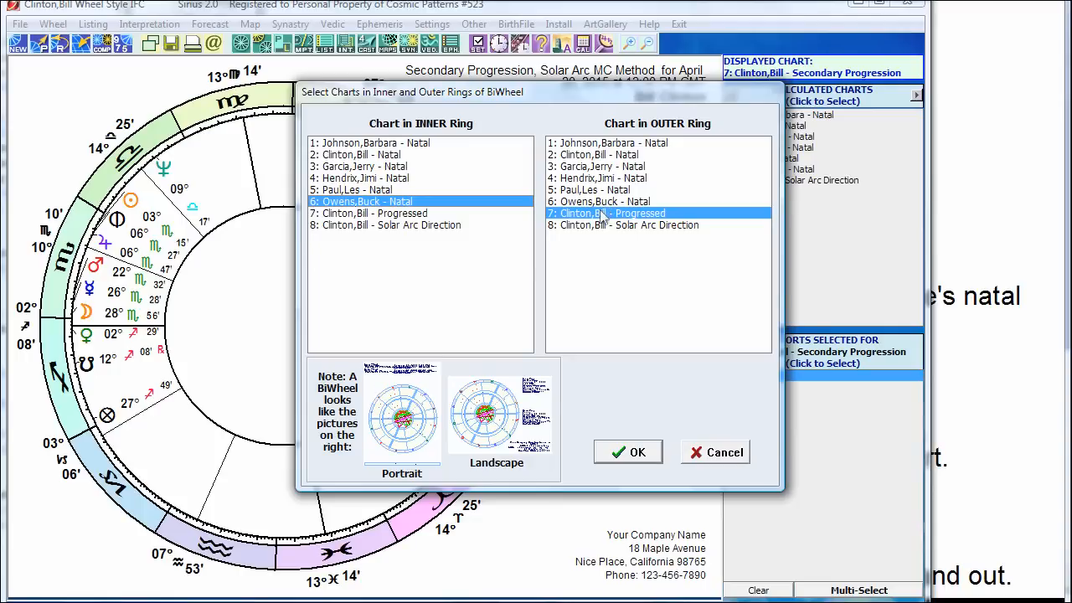
{"action": "left_click_drag", "start_coordinate": [575, 101], "coordinate": [569, 102]}
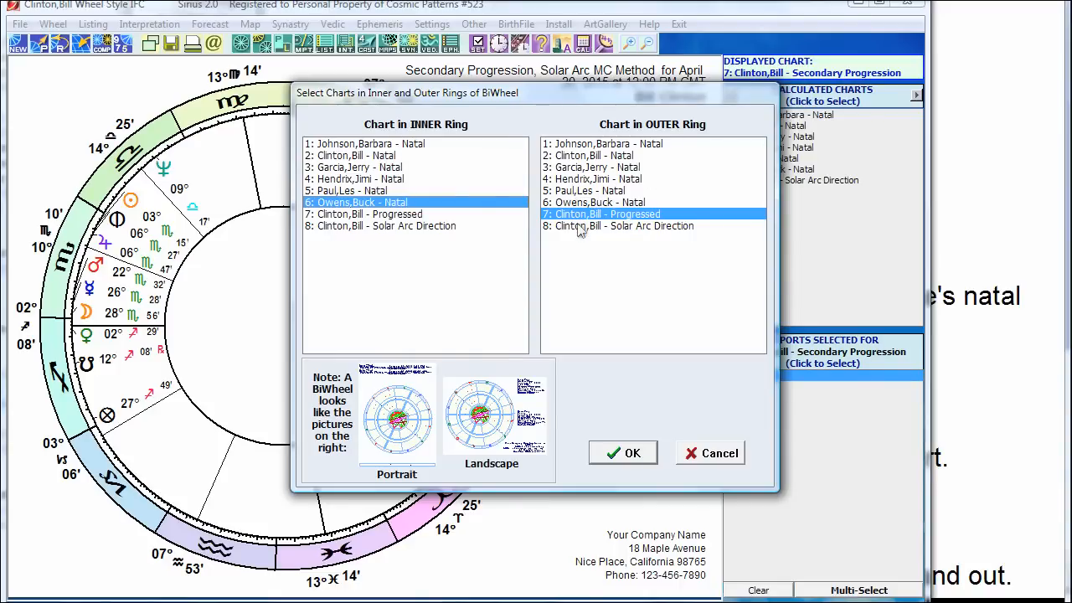
{"action": "left_click", "coordinate": [589, 180]}
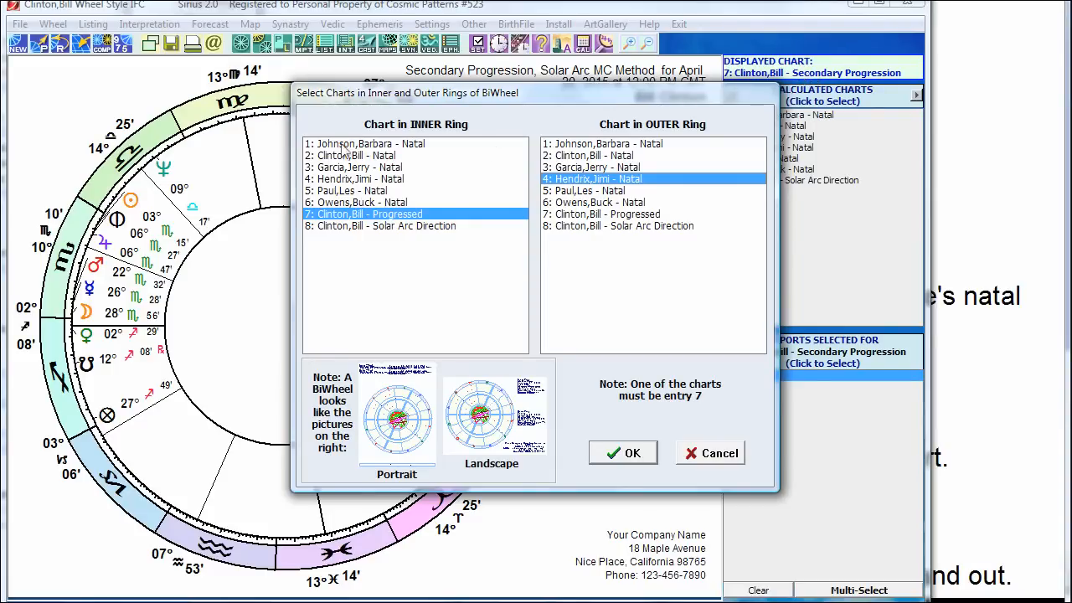
{"action": "left_click", "coordinate": [345, 203]}
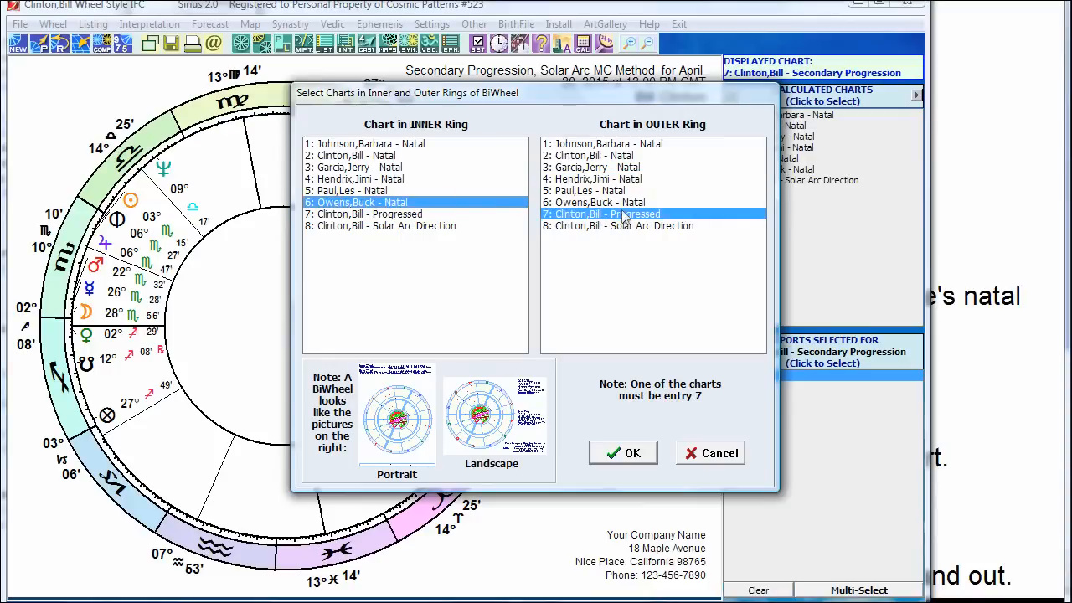
{"action": "left_click", "coordinate": [632, 452]}
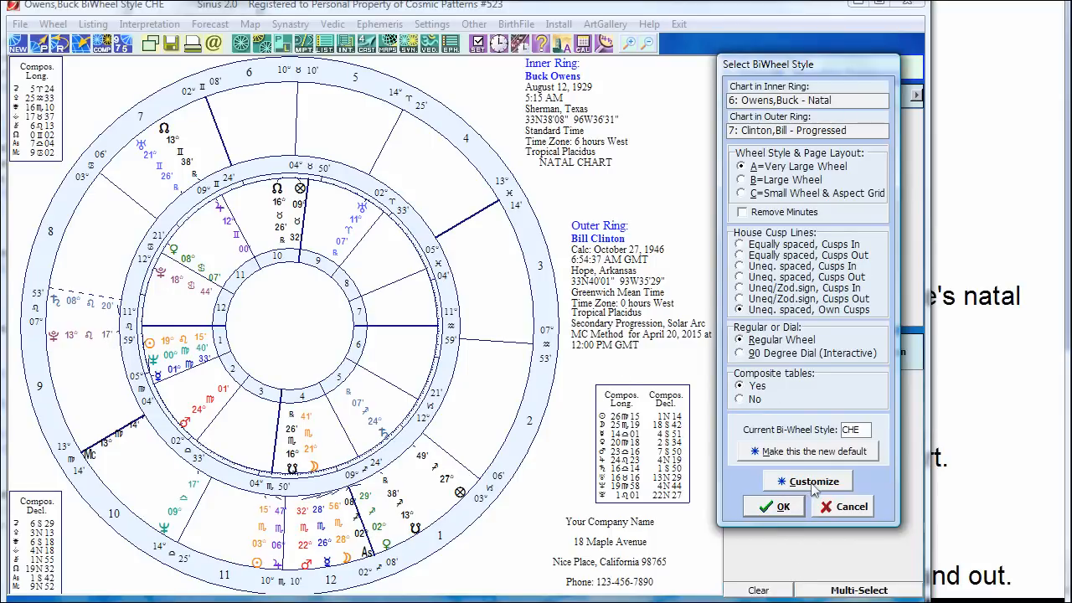
{"action": "left_click", "coordinate": [772, 507]}
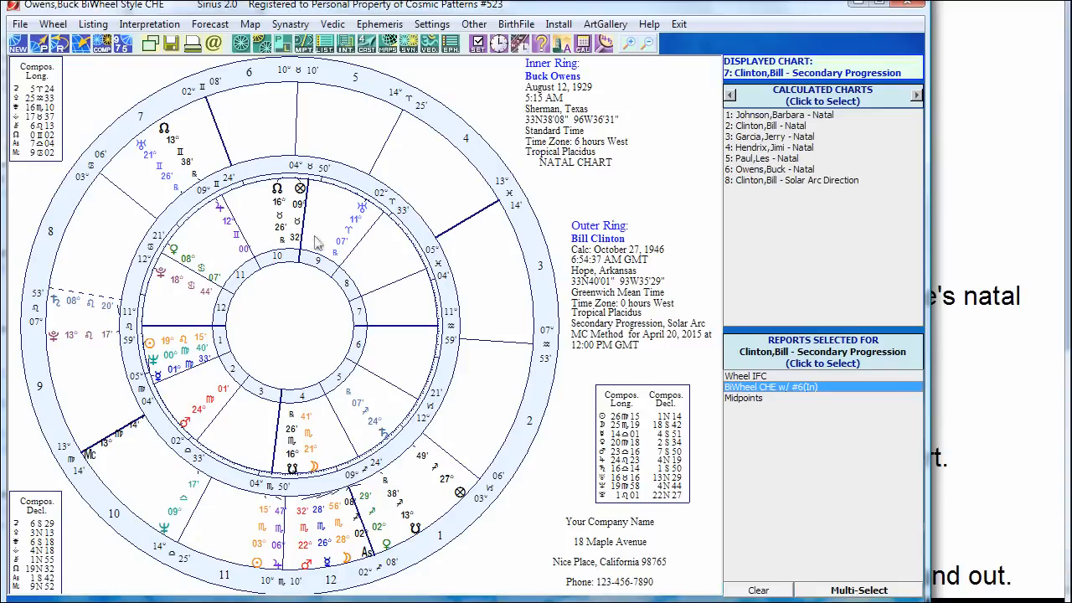
Step: Bring the 'Layout of Main screen' notes page in front of the BiWheel chart
{"action": "left_click", "coordinate": [966, 159]}
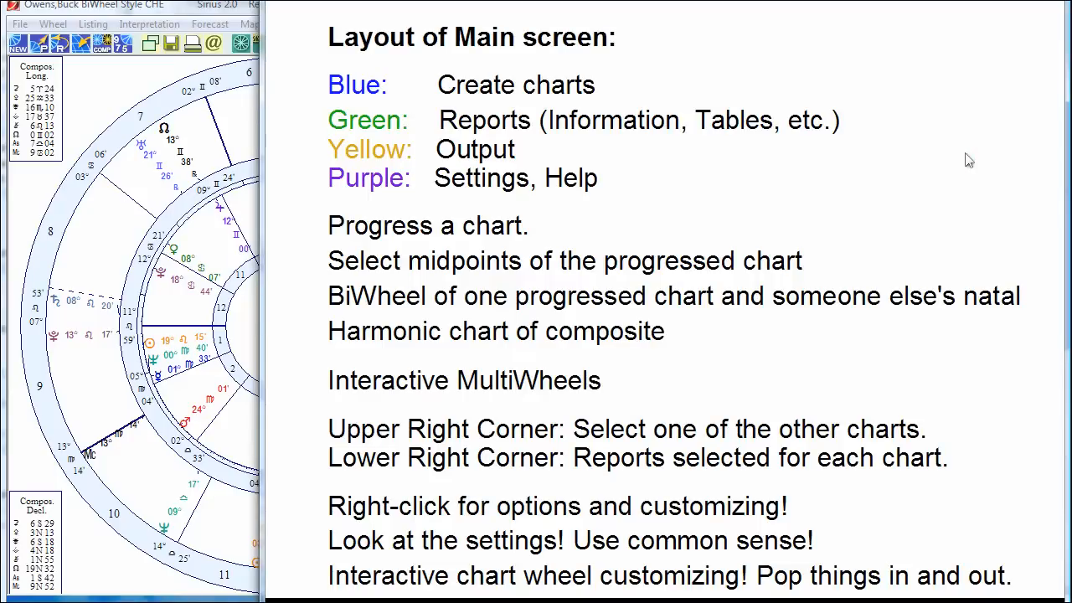
{"action": "left_click", "coordinate": [105, 92]}
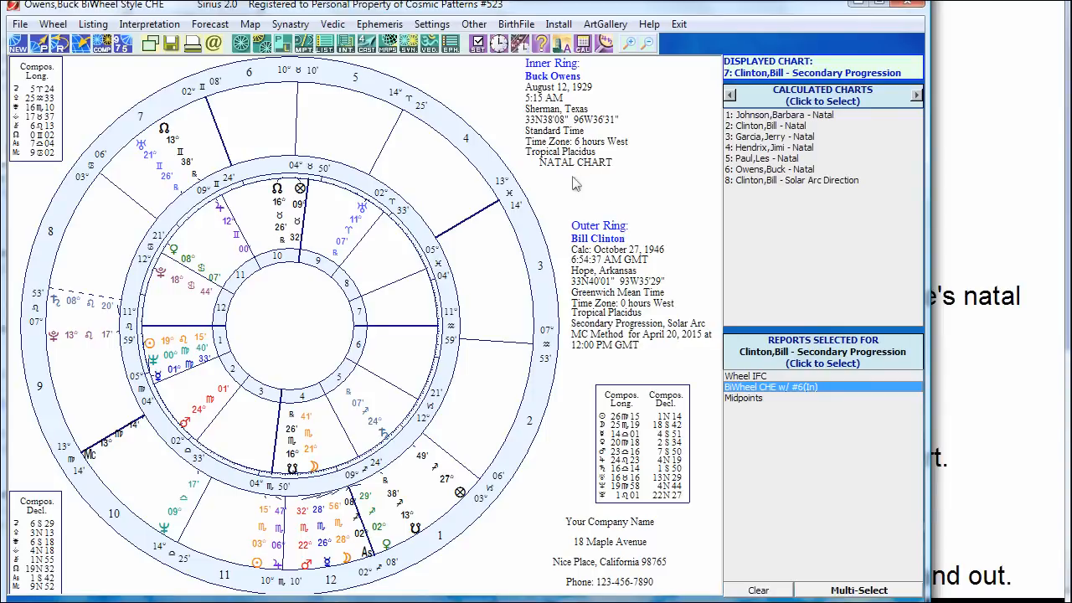
{"action": "left_click", "coordinate": [978, 136]}
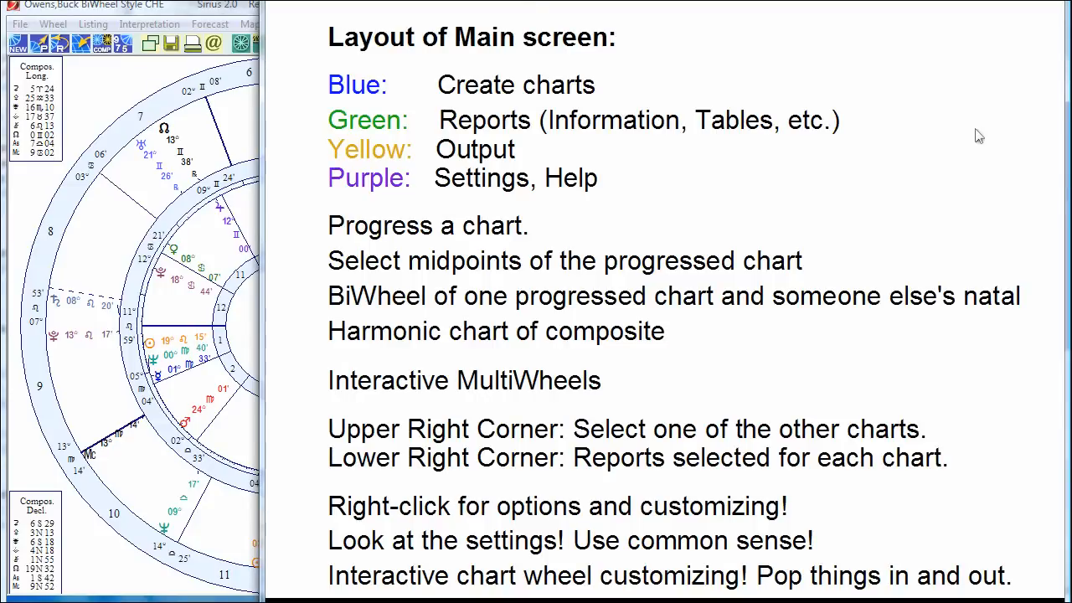
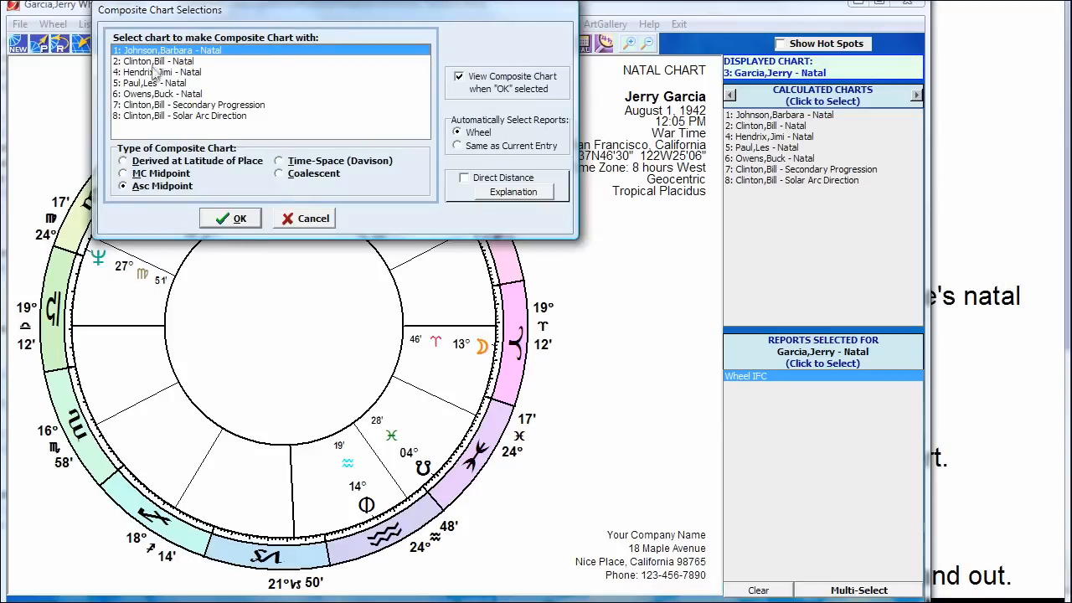
Step: Calculate an Asc Midpoint composite with natal chart 4 as the partner, shown as chart 9
{"action": "left_click_drag", "start_coordinate": [272, 10], "coordinate": [436, 137]}
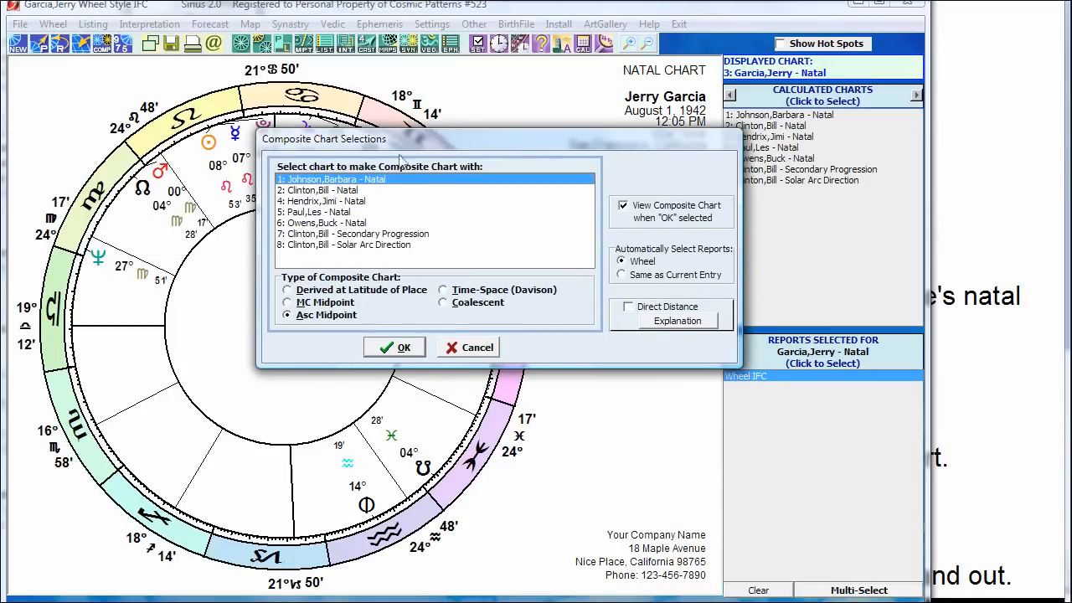
{"action": "left_click", "coordinate": [329, 206]}
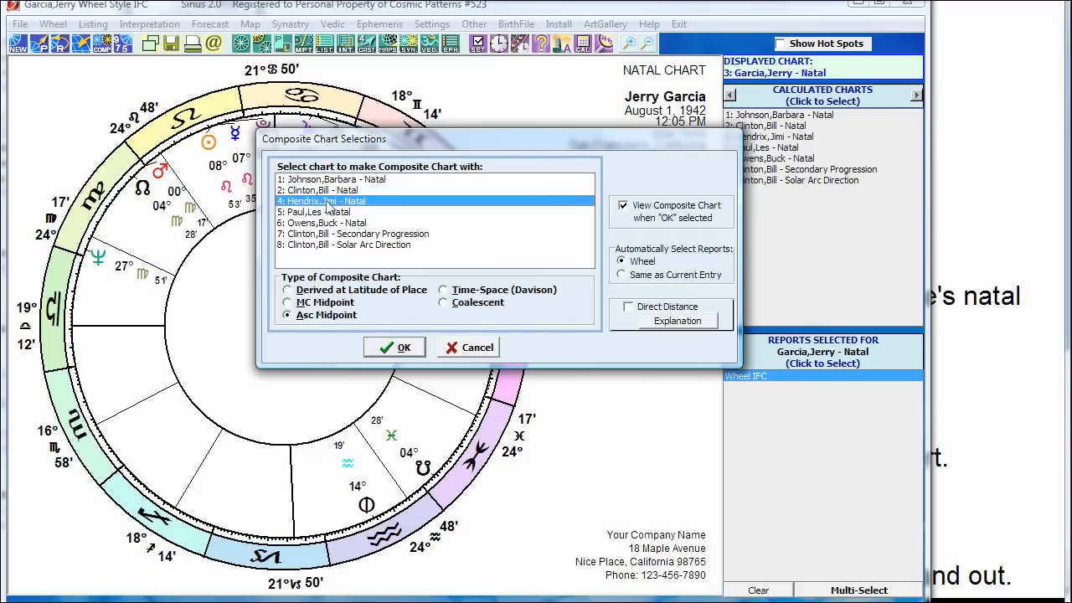
{"action": "left_click", "coordinate": [393, 347]}
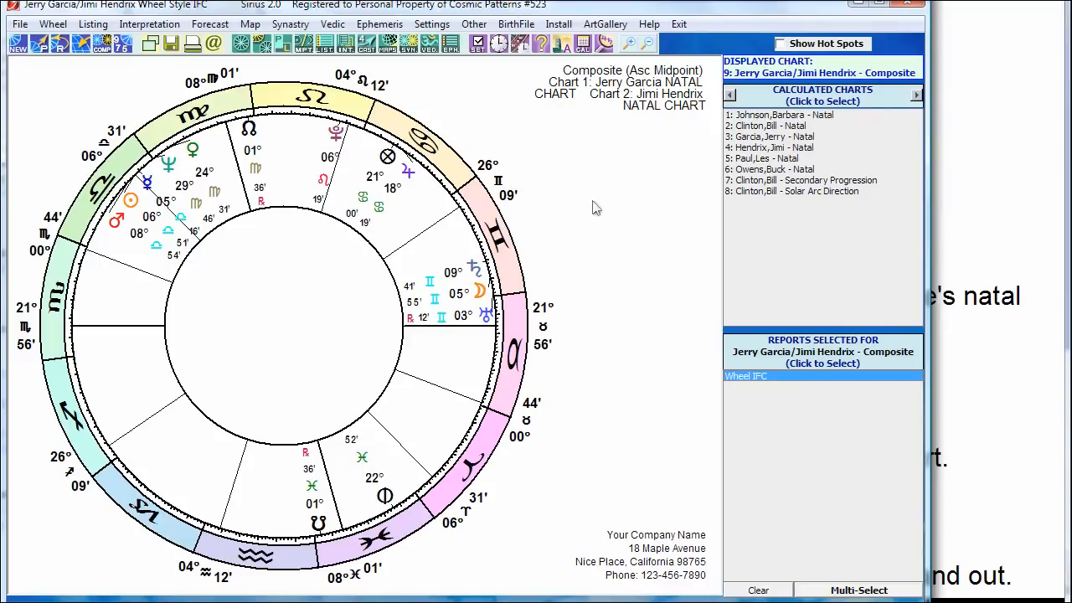
Step: Turn the composite into a 5th Harmonic chart, accepting the non-natal chart warning
{"action": "left_click", "coordinate": [122, 44]}
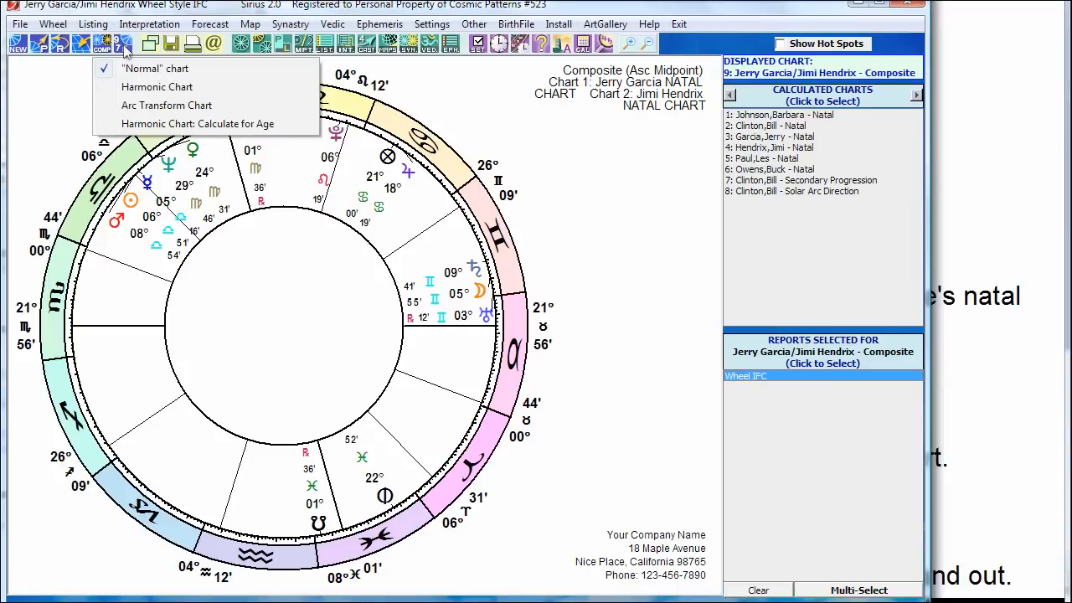
{"action": "left_click", "coordinate": [153, 89]}
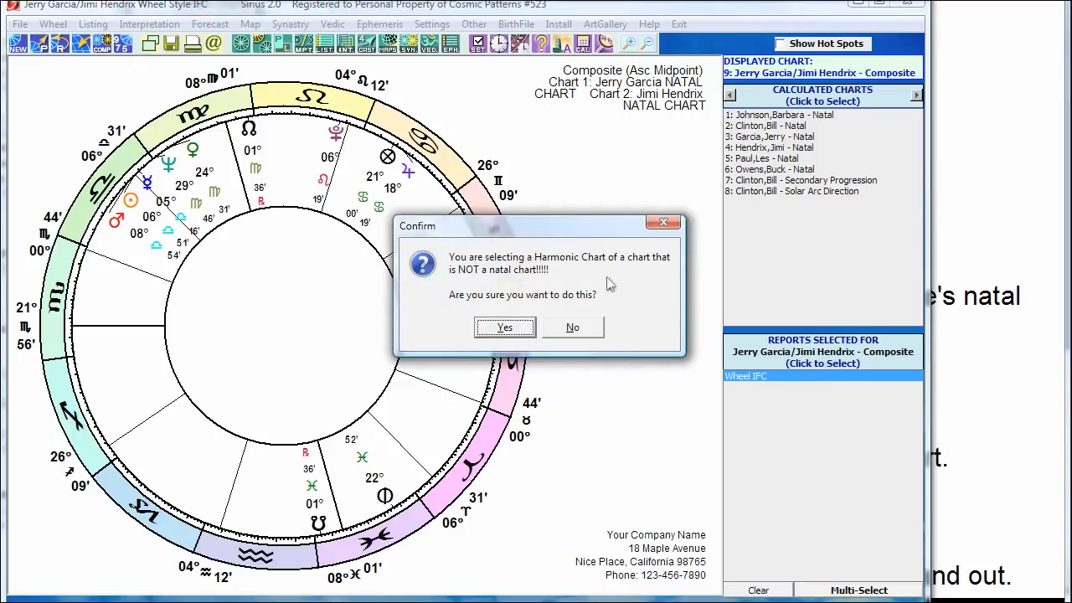
{"action": "left_click", "coordinate": [504, 327]}
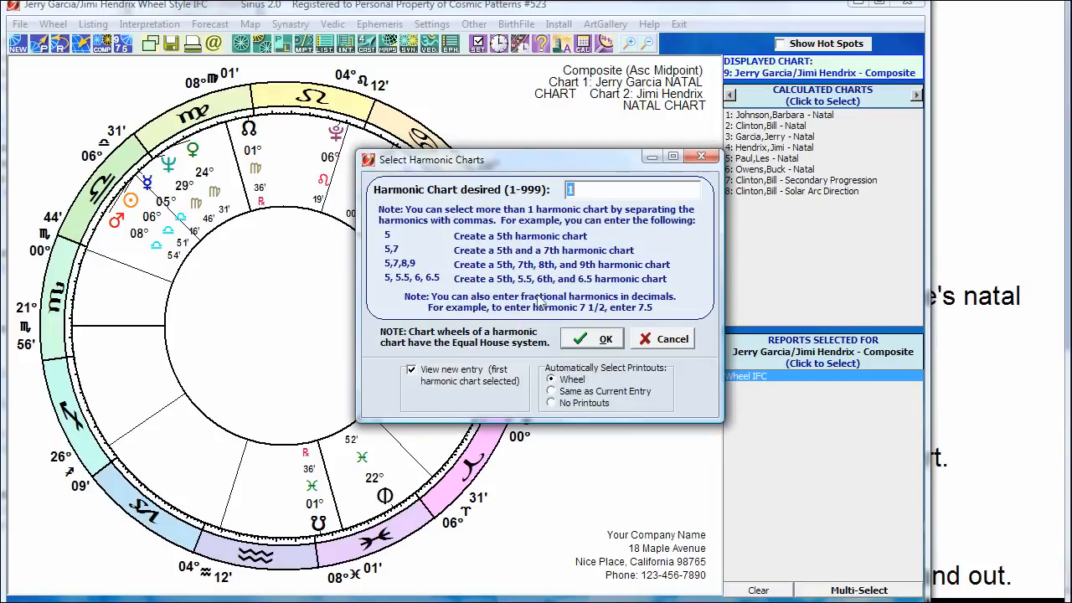
{"action": "type", "text": "5,7,9"}
{"action": "left_click", "coordinate": [594, 339]}
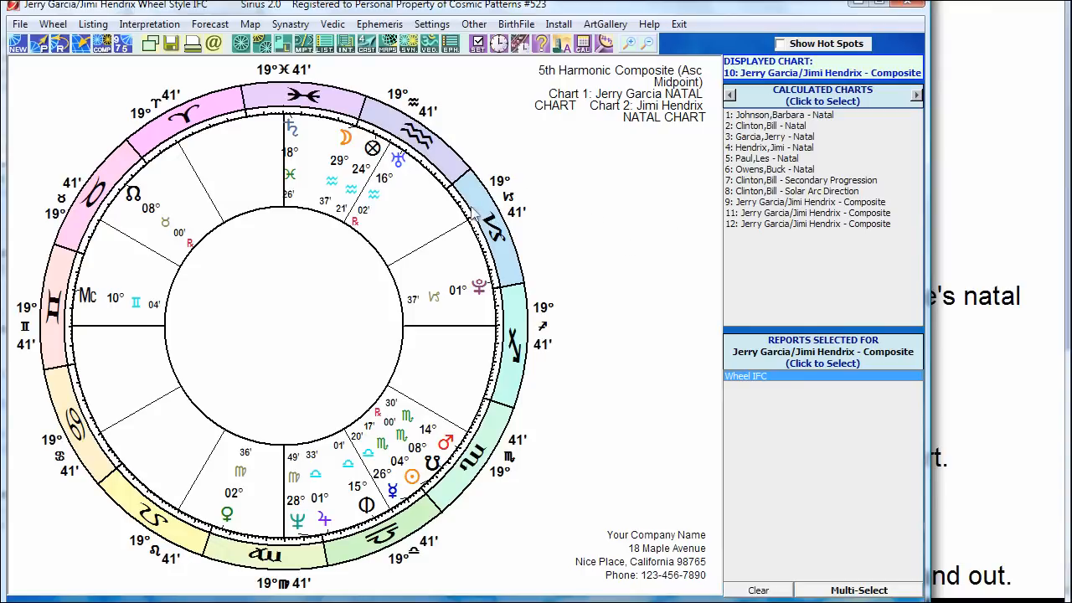
Step: View calculated charts 3 and 8, then redisplay Asc Midpoint composite chart 9
{"action": "left_click", "coordinate": [765, 139]}
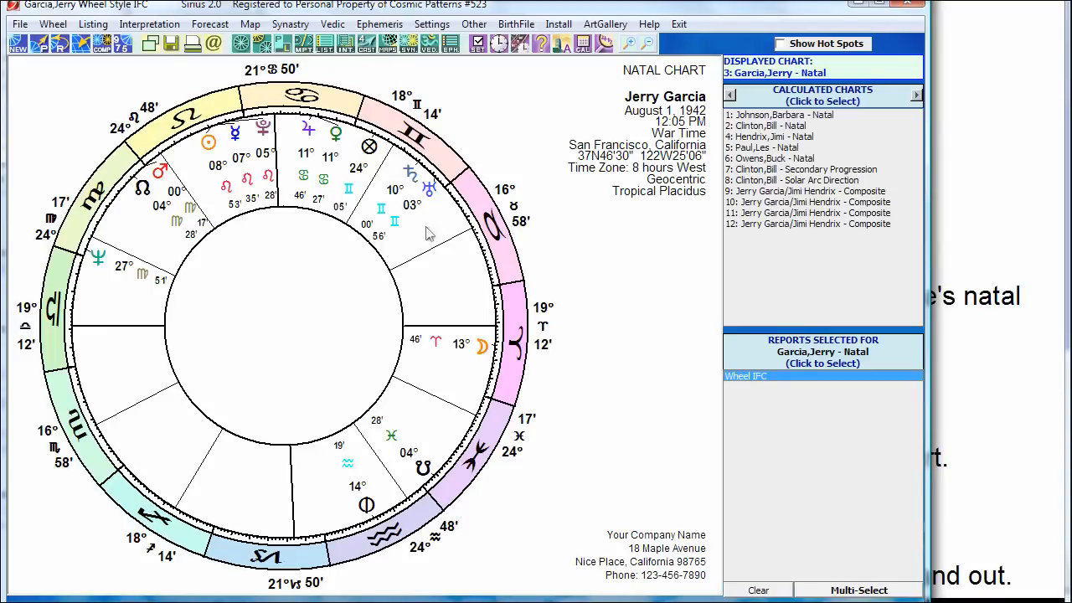
{"action": "left_click", "coordinate": [770, 181]}
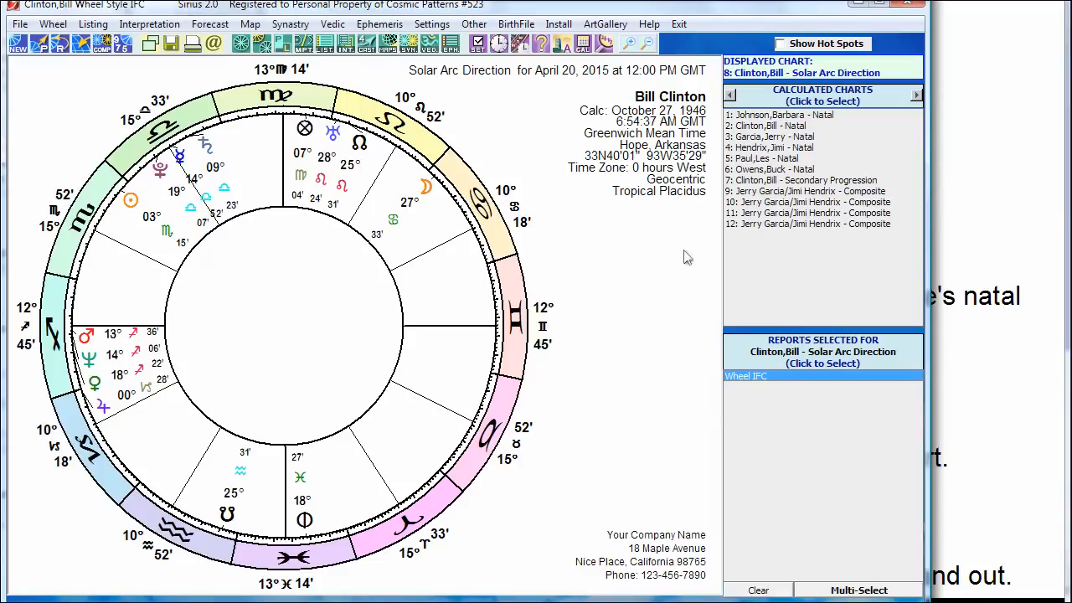
{"action": "left_click", "coordinate": [780, 193]}
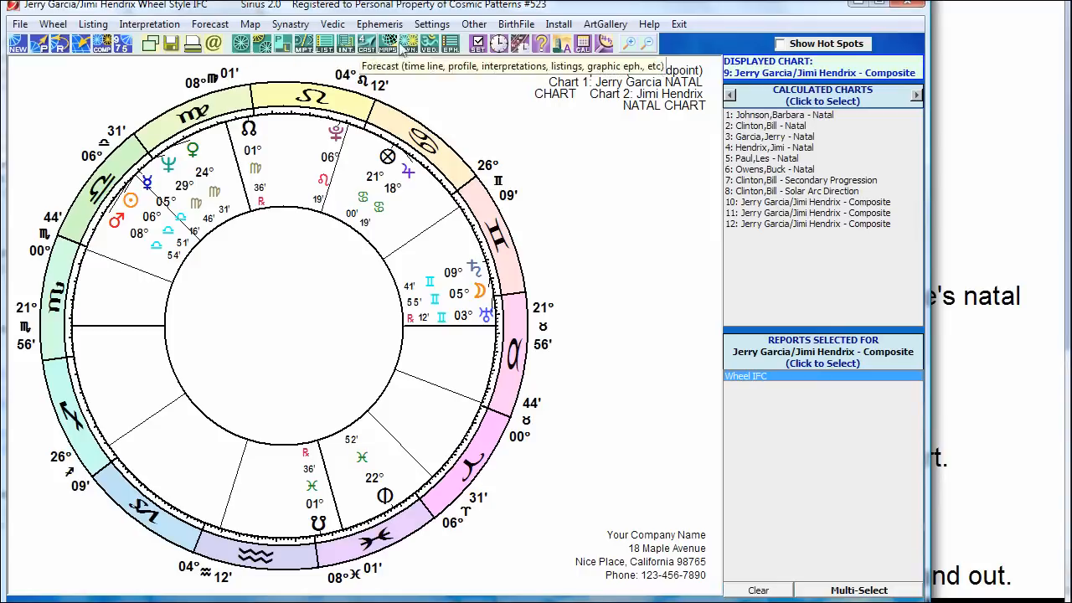
Step: Generate the English 3=Cosmo, with Pictures natal report (Live Mini and Cosmo Natal) for the composite
{"action": "left_click", "coordinate": [347, 48]}
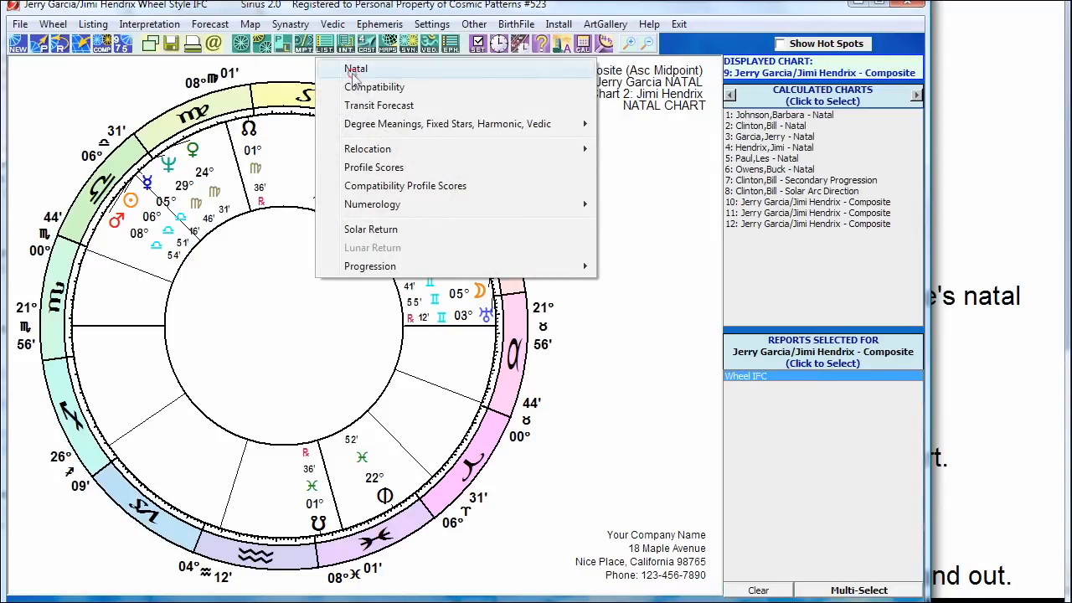
{"action": "left_click", "coordinate": [353, 74]}
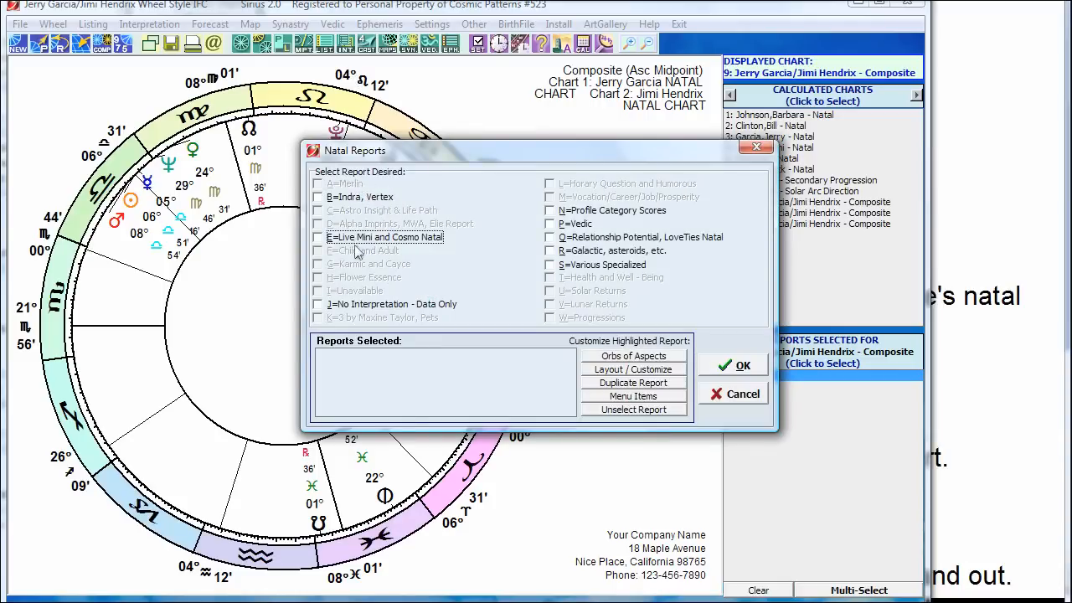
{"action": "left_click", "coordinate": [359, 240]}
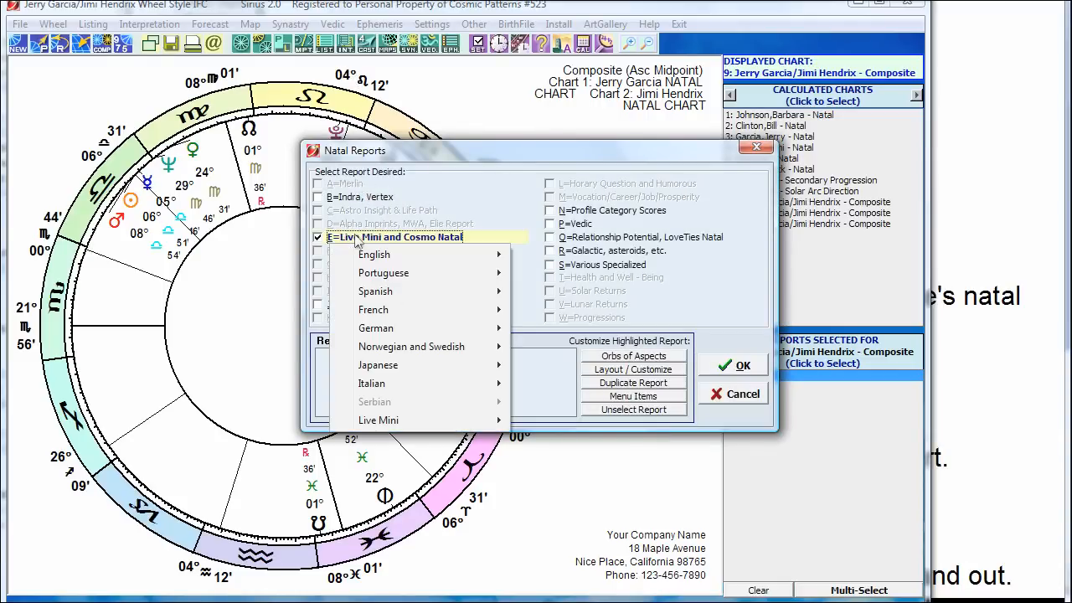
{"action": "mouse_move", "coordinate": [363, 254]}
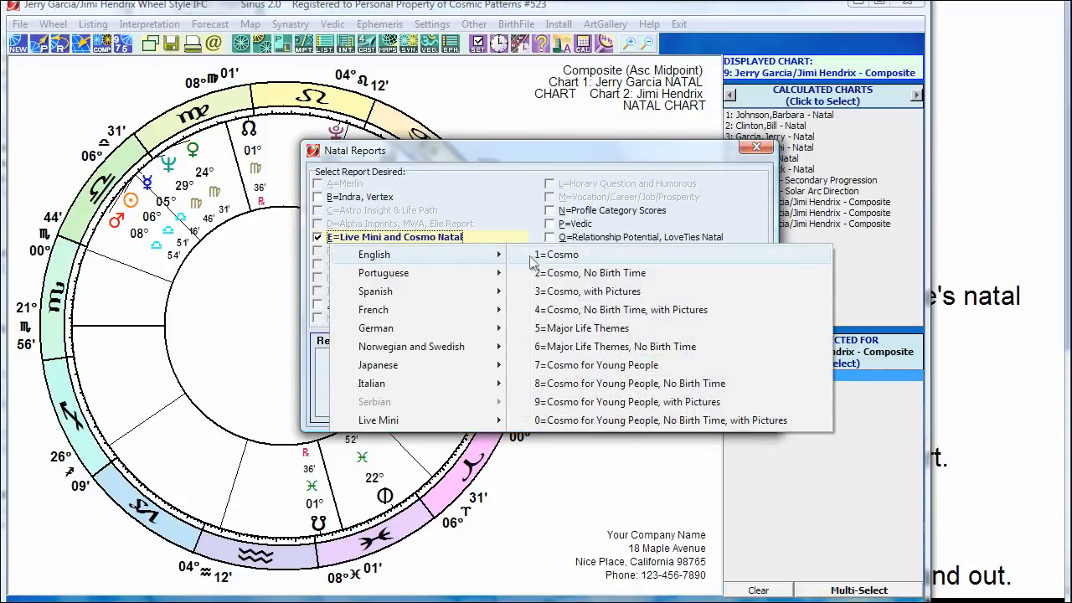
{"action": "left_click", "coordinate": [582, 291]}
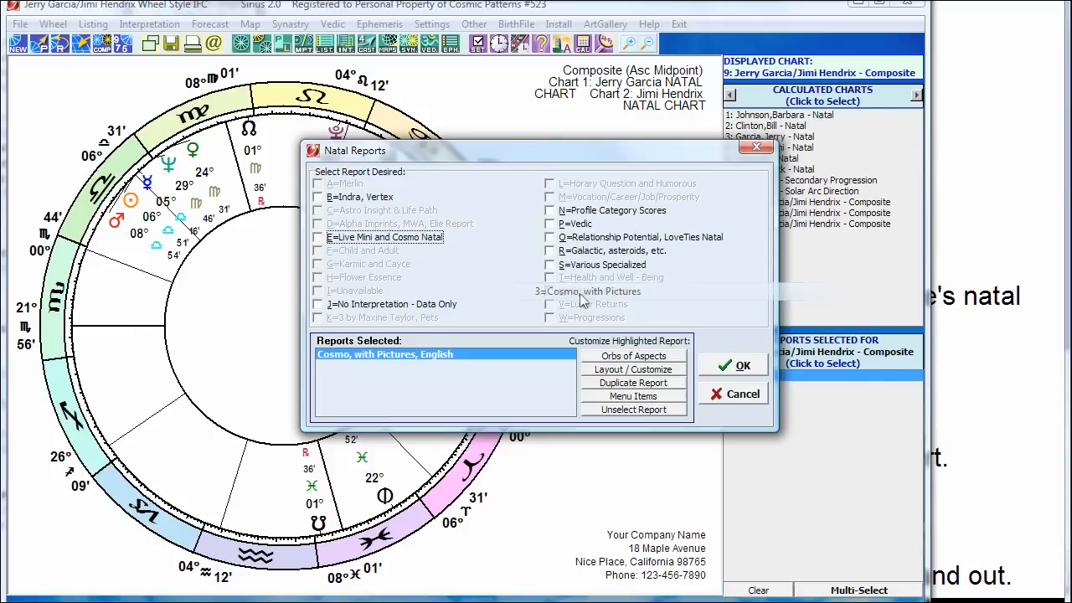
{"action": "left_click", "coordinate": [733, 365]}
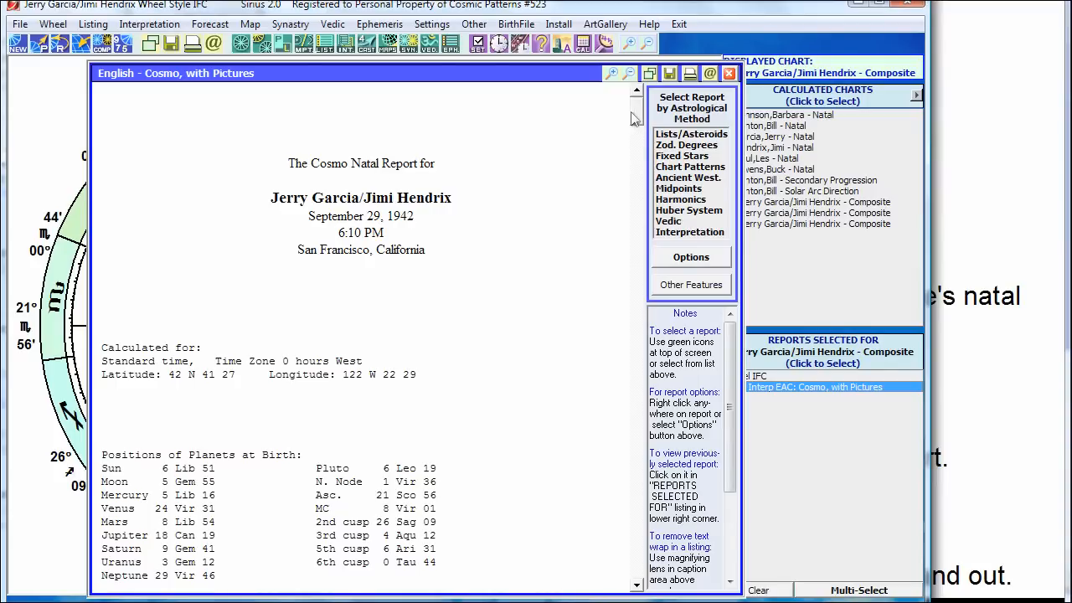
Step: Scroll through the Cosmo report's chapters, then close it to return to the composite wheel
{"action": "mouse_move", "coordinate": [637, 110]}
{"action": "left_mouse_down"}
{"action": "mouse_move", "coordinate": [636, 127]}
{"action": "mouse_move", "coordinate": [635, 111]}
{"action": "left_mouse_up"}
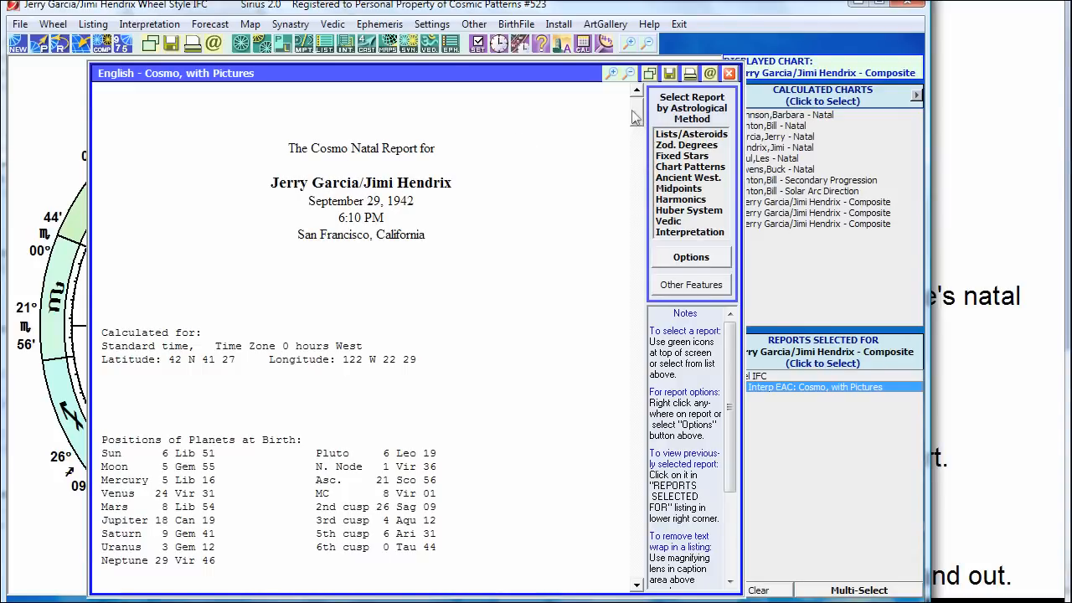
{"action": "left_click_drag", "start_coordinate": [633, 117], "coordinate": [617, 186]}
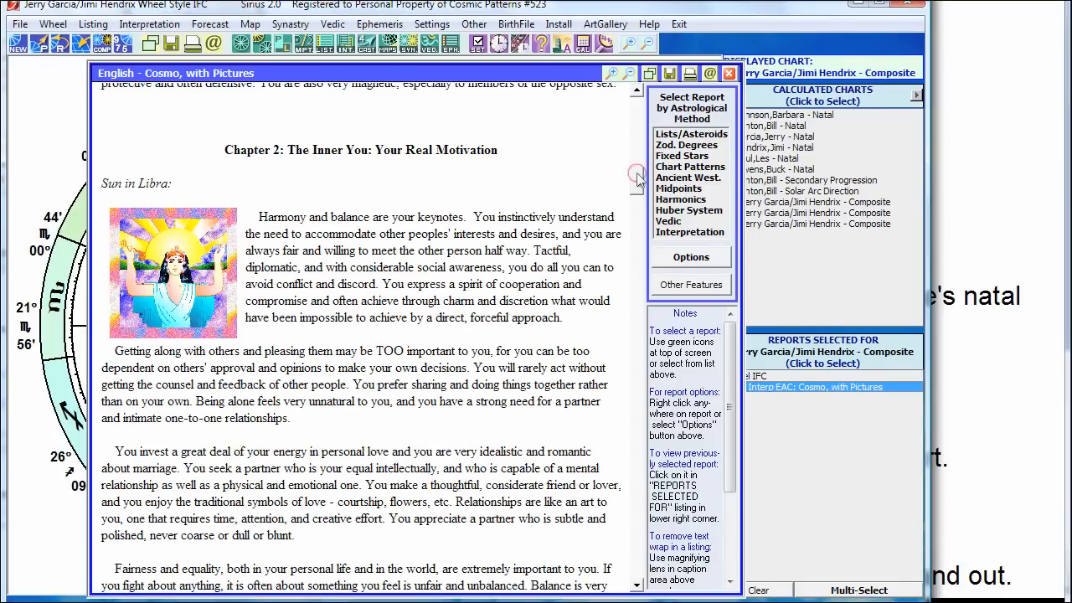
{"action": "left_click_drag", "start_coordinate": [636, 178], "coordinate": [599, 225]}
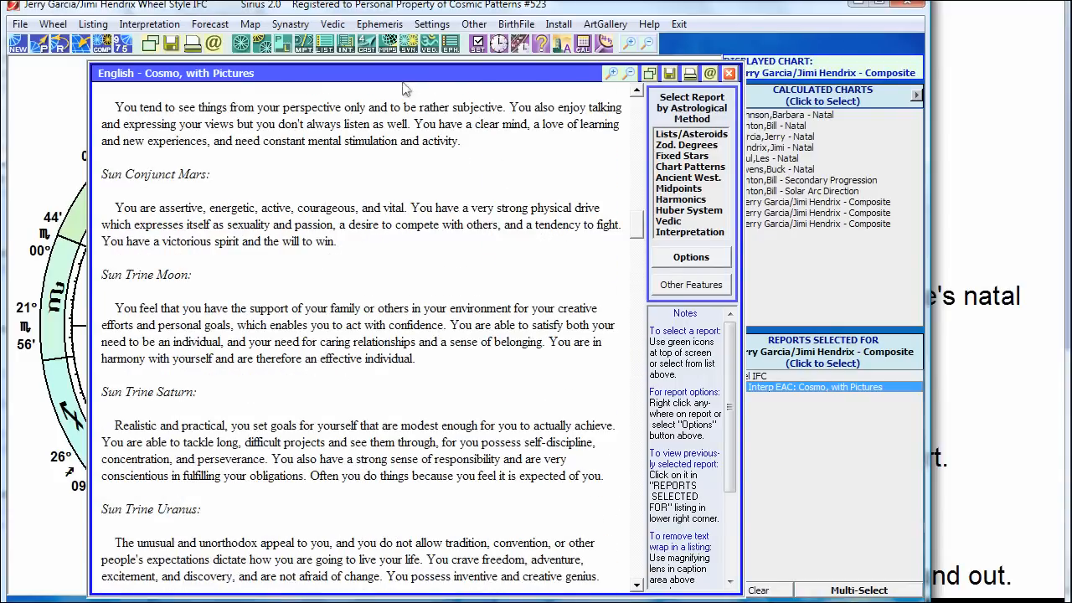
{"action": "left_click_drag", "start_coordinate": [406, 74], "coordinate": [386, 68]}
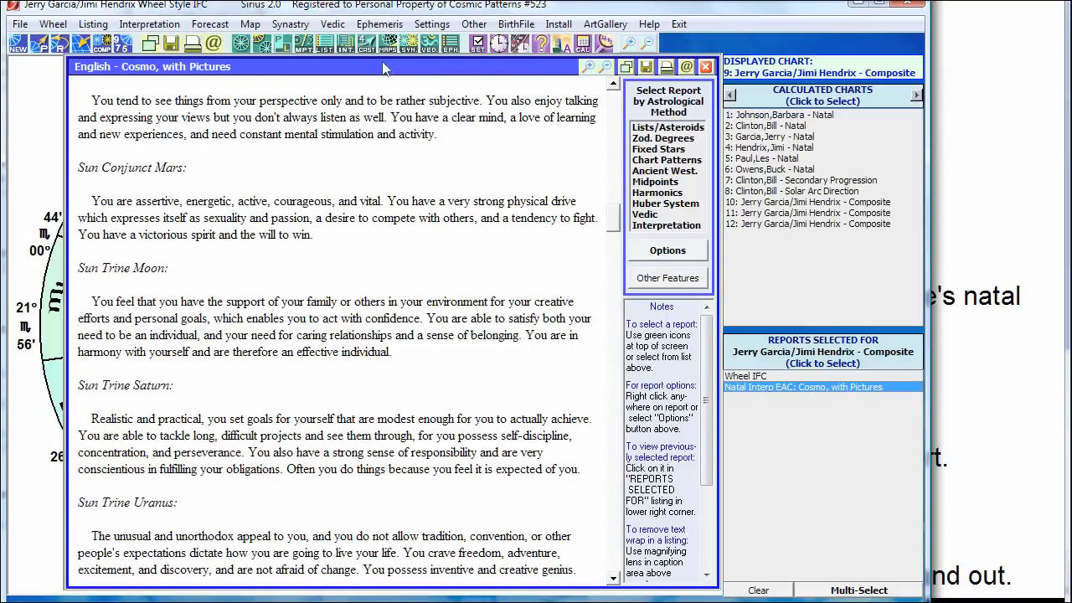
{"action": "left_click", "coordinate": [705, 68]}
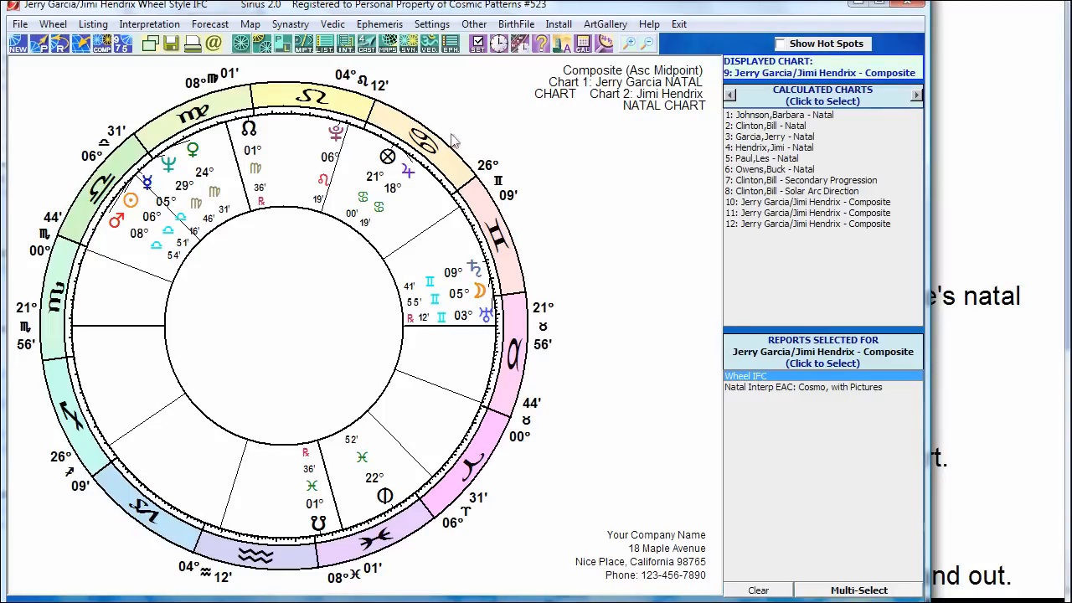
{"action": "left_click", "coordinate": [994, 185]}
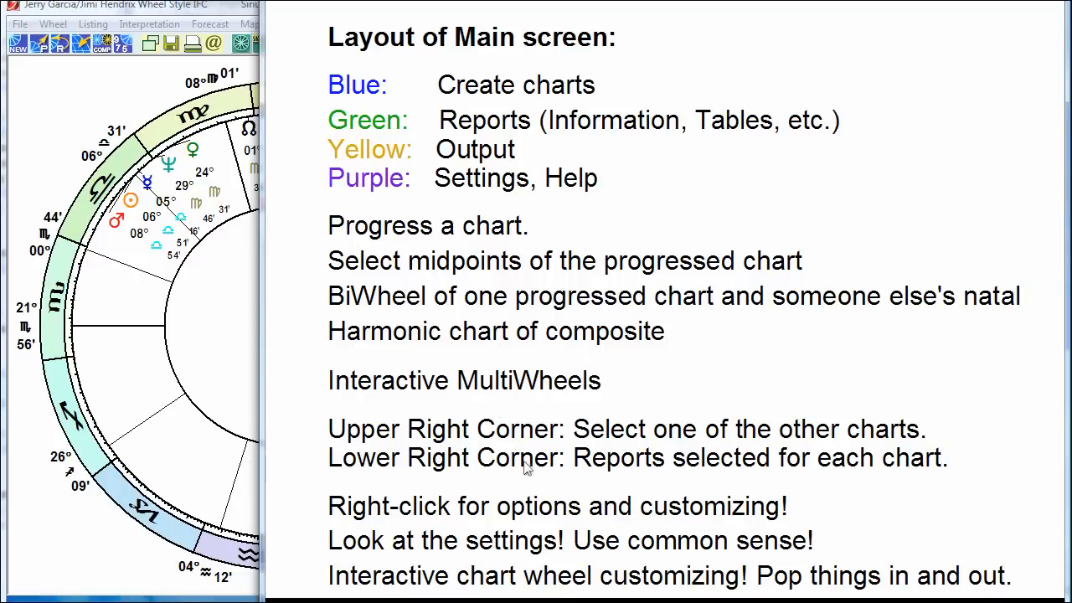
{"action": "left_click", "coordinate": [84, 107]}
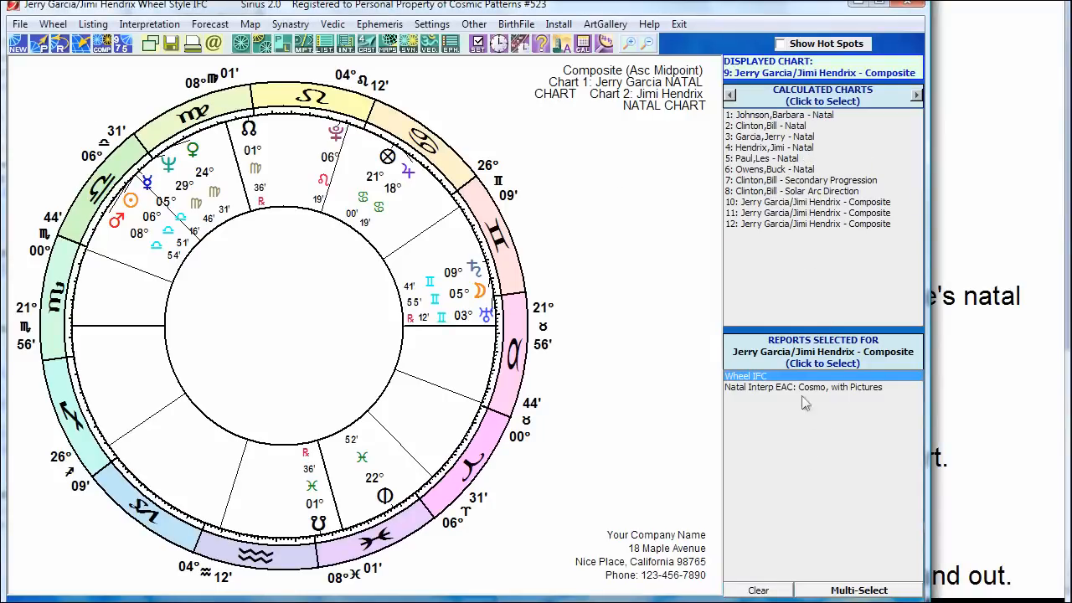
{"action": "left_click", "coordinate": [1005, 283]}
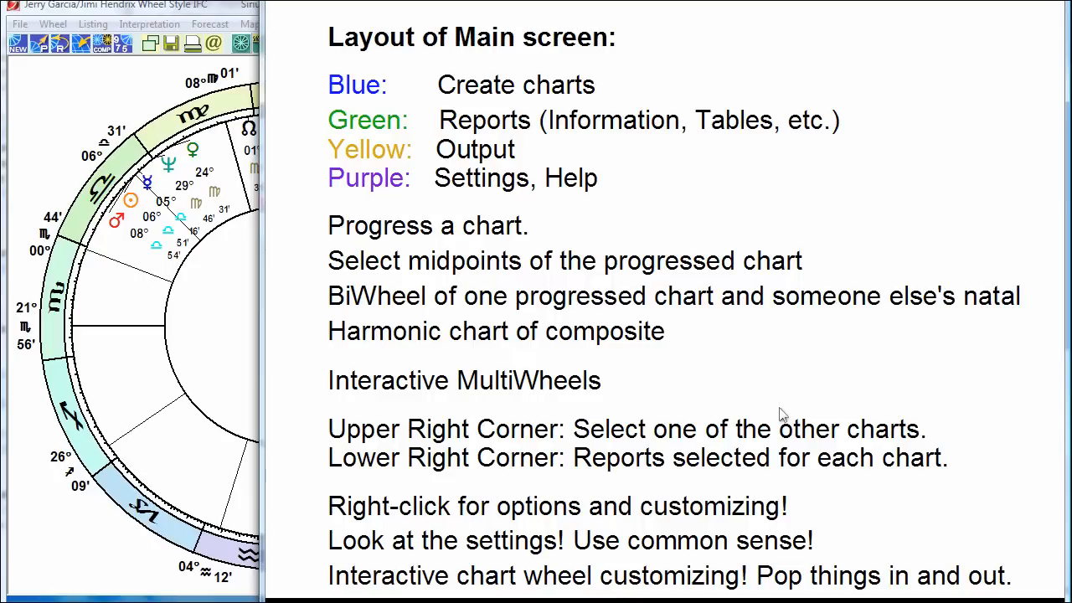
{"action": "left_click", "coordinate": [155, 87]}
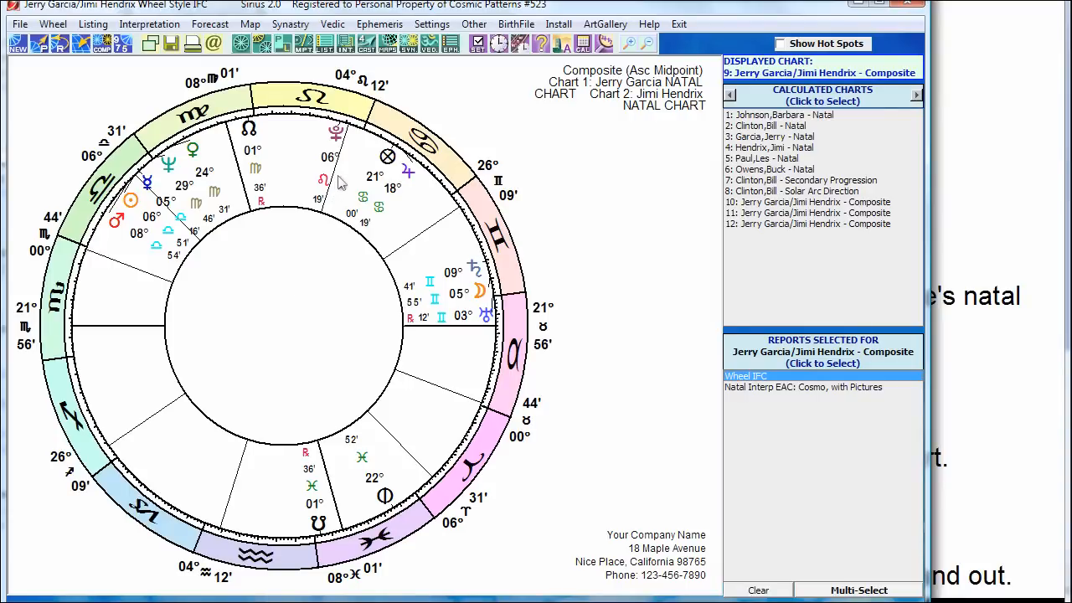
Step: Open the Wheel Style dialog via Select Wheel to Display or Customize this Wheel
{"action": "left_click", "coordinate": [241, 44]}
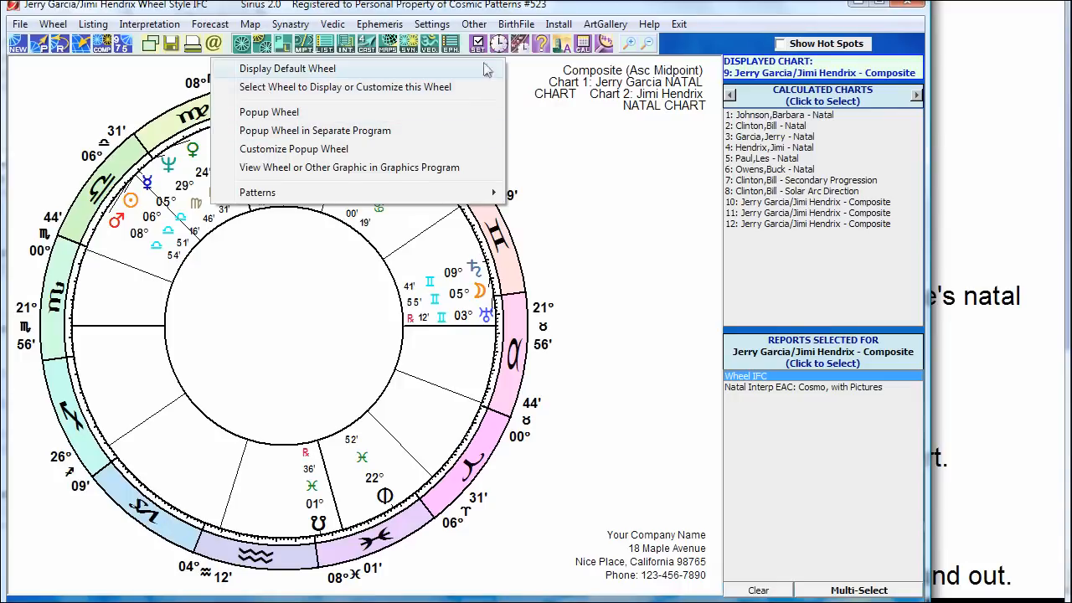
{"action": "left_click", "coordinate": [574, 124]}
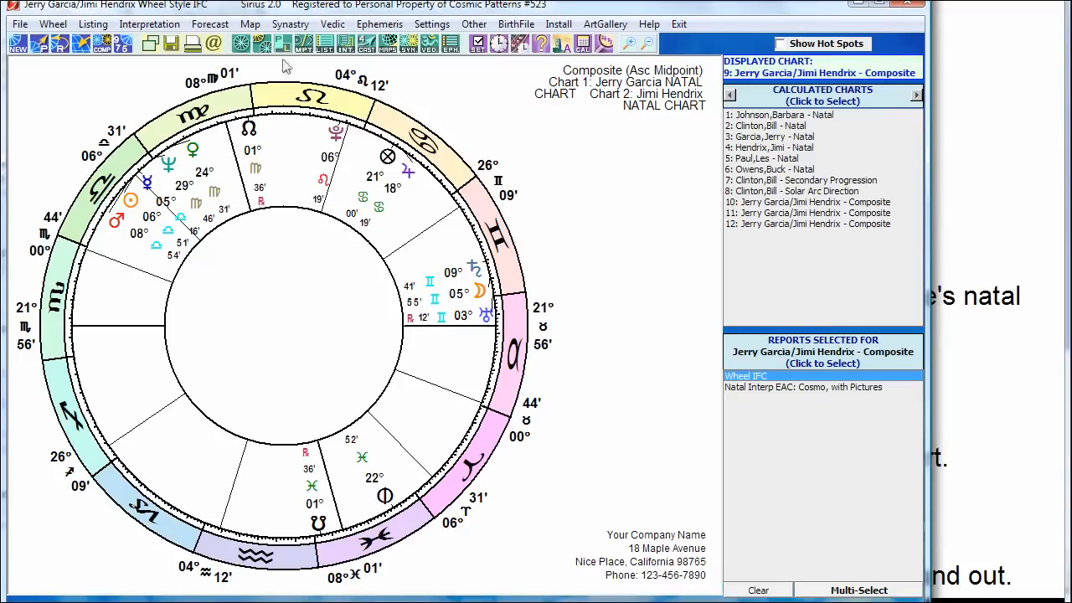
{"action": "left_click", "coordinate": [247, 48]}
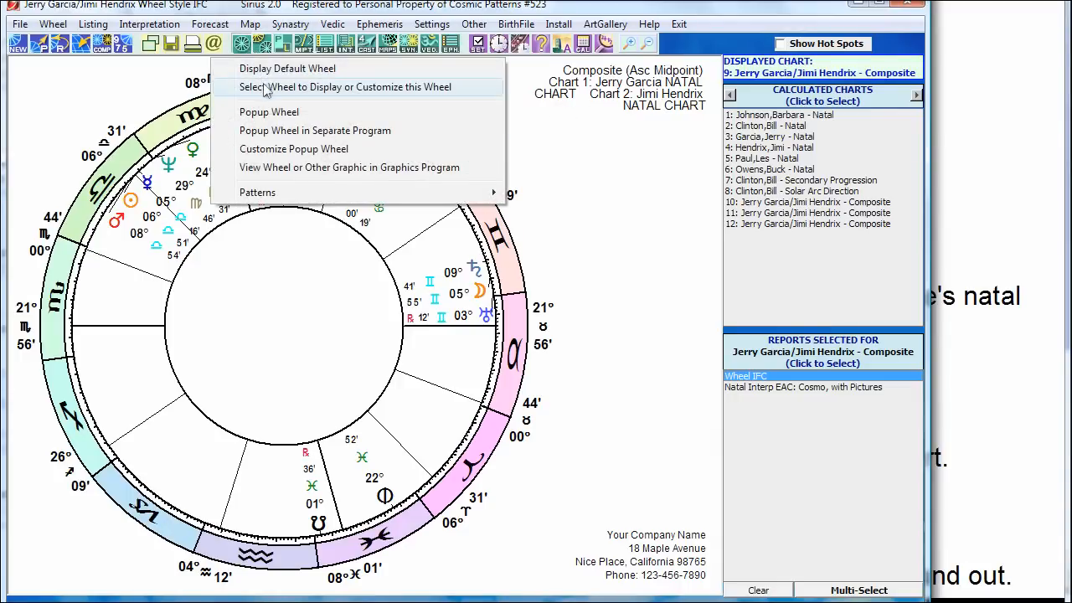
{"action": "left_click", "coordinate": [647, 11]}
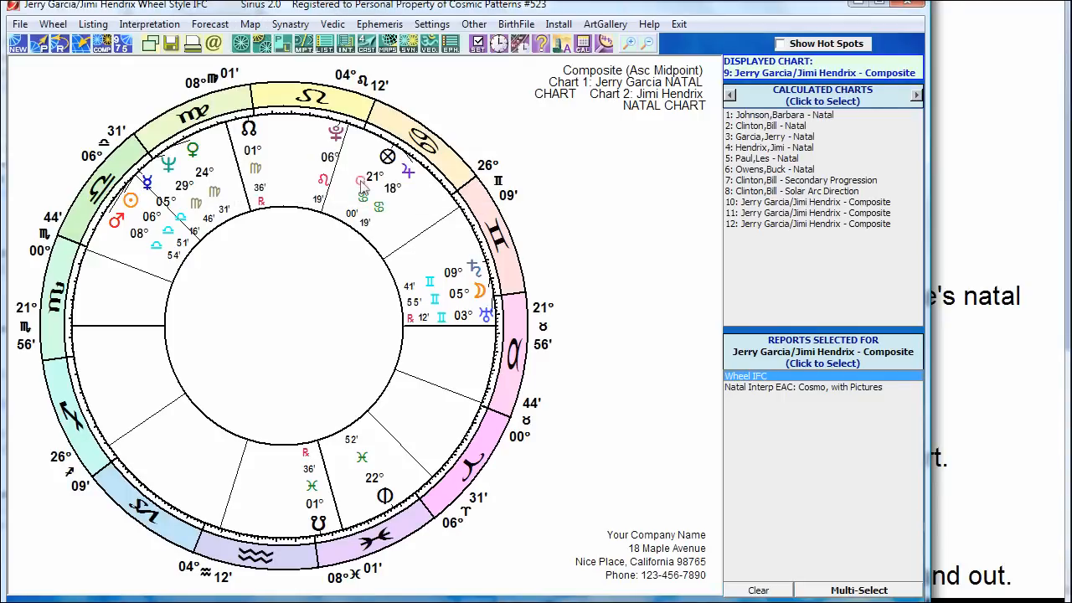
{"action": "left_click", "coordinate": [361, 181]}
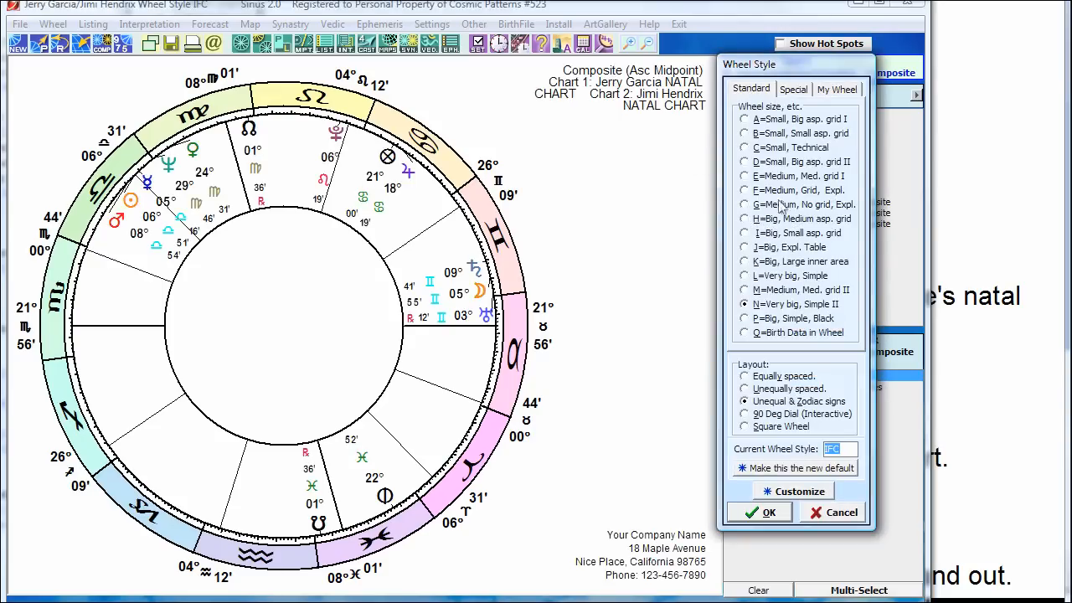
Step: Try several Standard wheel sizes, ending on the big wheel with medium aspect grid
{"action": "left_click", "coordinate": [750, 122]}
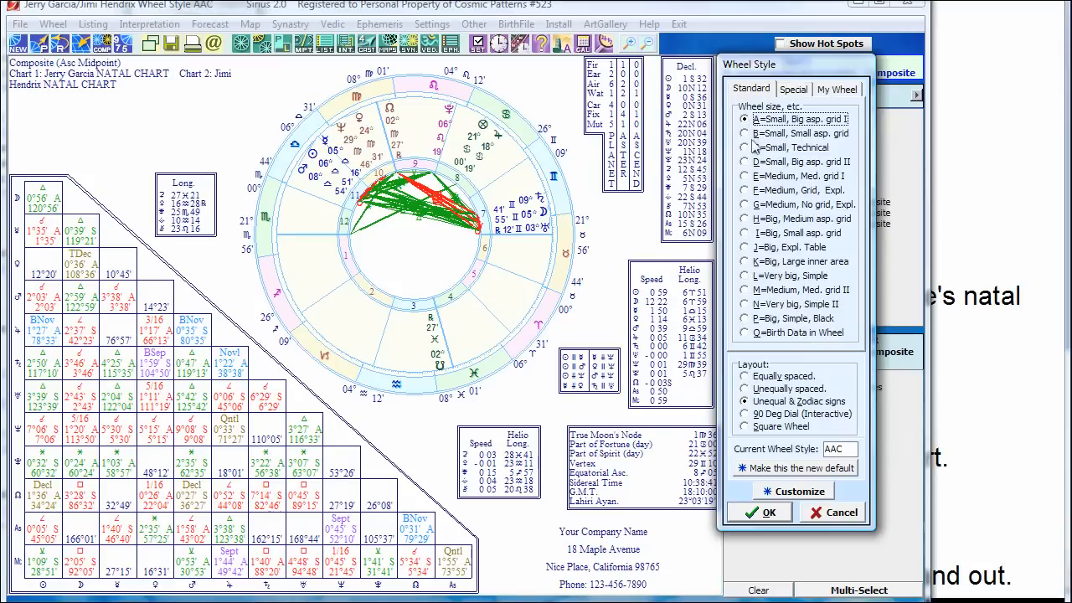
{"action": "left_click", "coordinate": [749, 133]}
{"action": "left_click", "coordinate": [750, 147]}
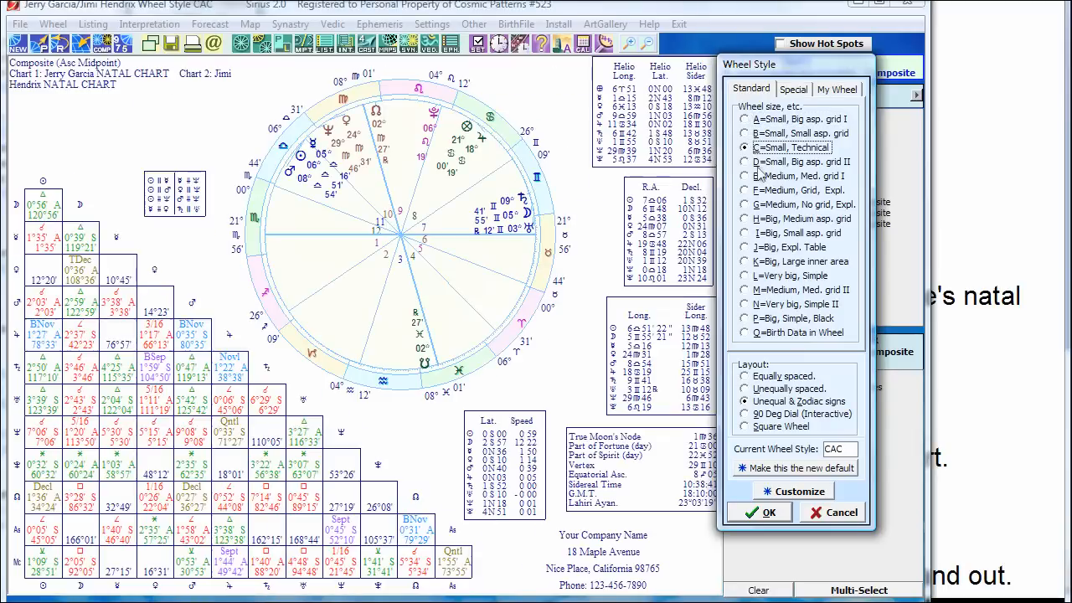
{"action": "left_click", "coordinate": [756, 166]}
{"action": "left_click", "coordinate": [761, 192]}
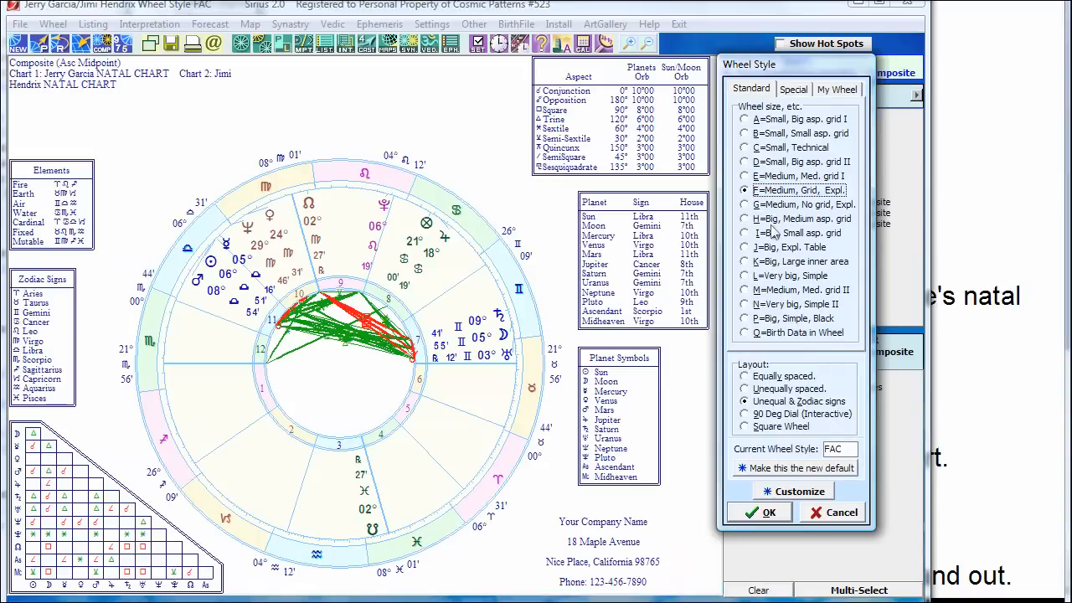
{"action": "left_click", "coordinate": [771, 218]}
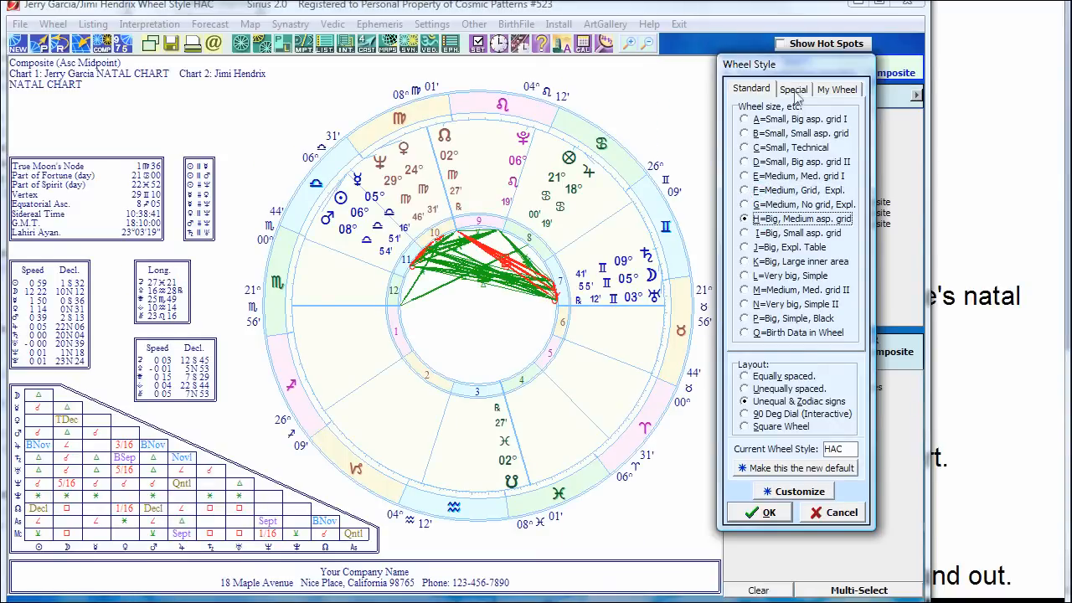
Step: Switch to the Special style F=Medieval Wheel 2 with the Equally spaced house layout
{"action": "left_click", "coordinate": [794, 92]}
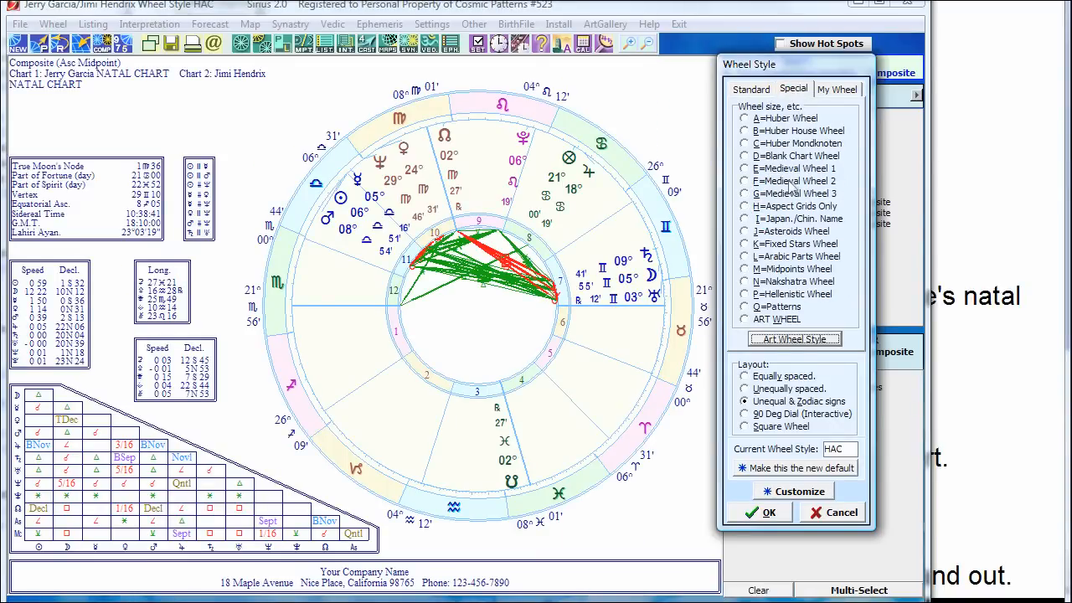
{"action": "left_click", "coordinate": [791, 184]}
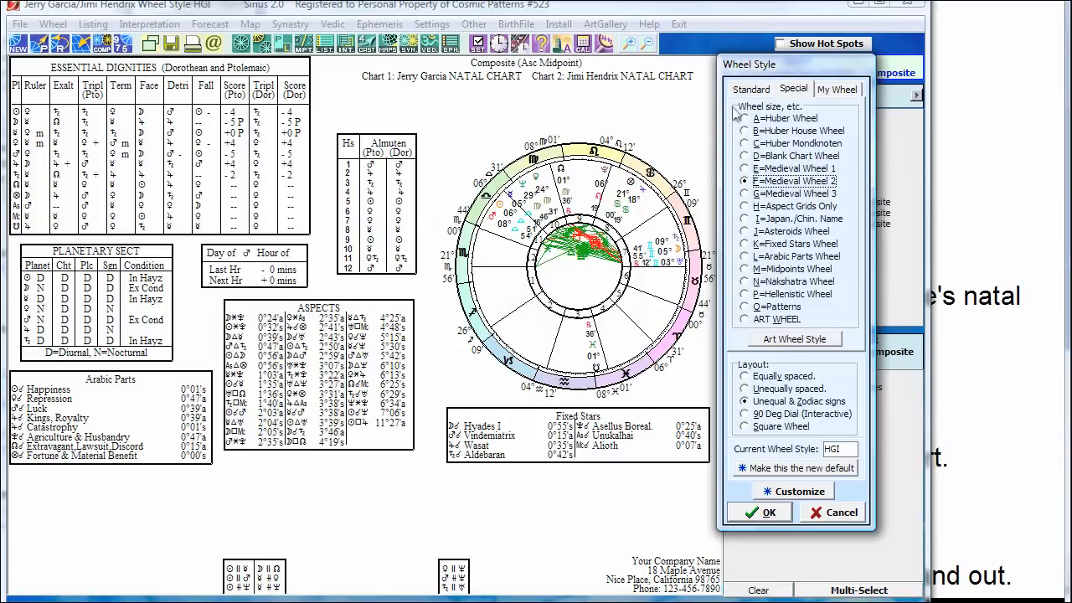
{"action": "left_click", "coordinate": [794, 318]}
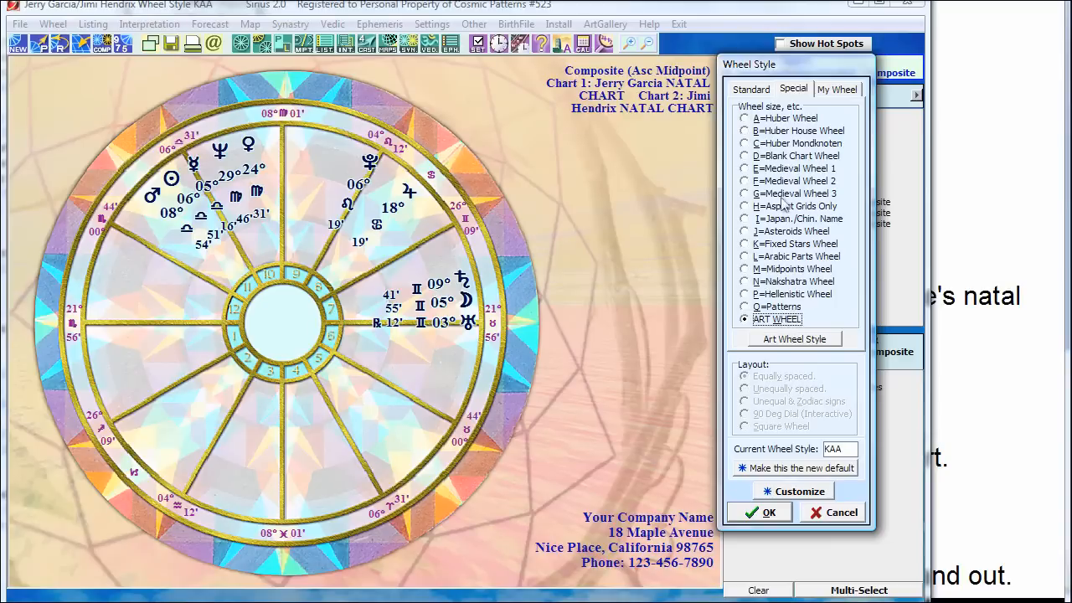
{"action": "left_click", "coordinate": [763, 180]}
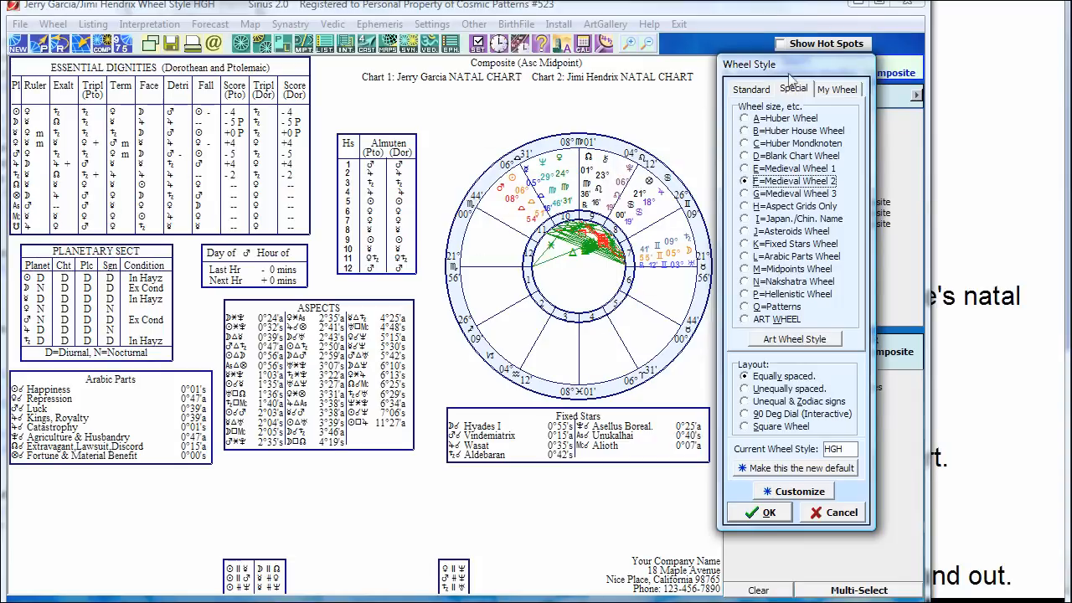
{"action": "mouse_move", "coordinate": [795, 73]}
{"action": "left_mouse_down"}
{"action": "mouse_move", "coordinate": [810, 73]}
{"action": "mouse_move", "coordinate": [799, 73]}
{"action": "left_mouse_up"}
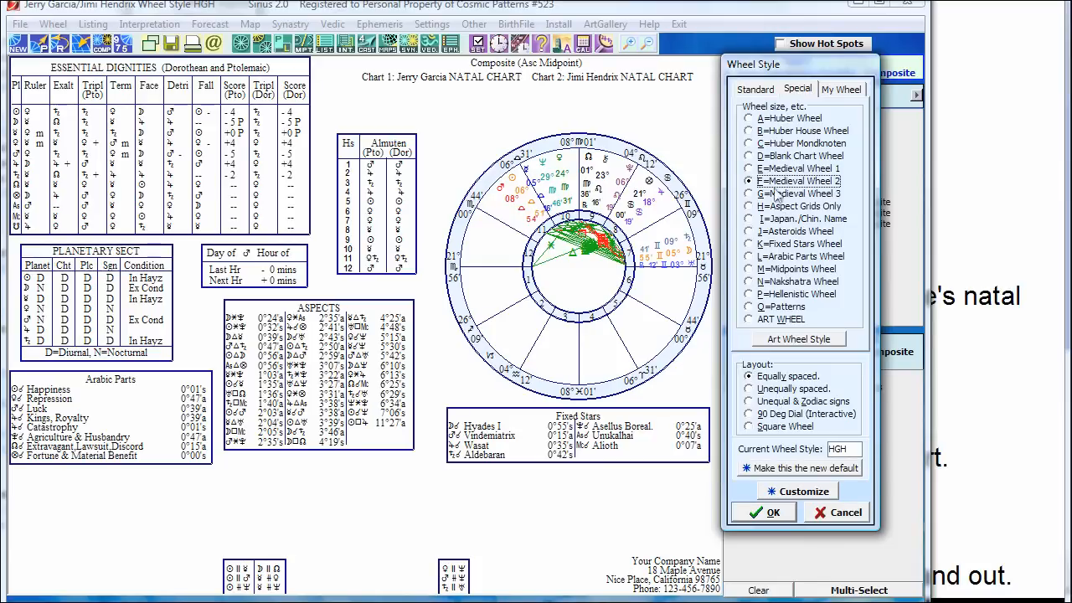
{"action": "left_click", "coordinate": [802, 392]}
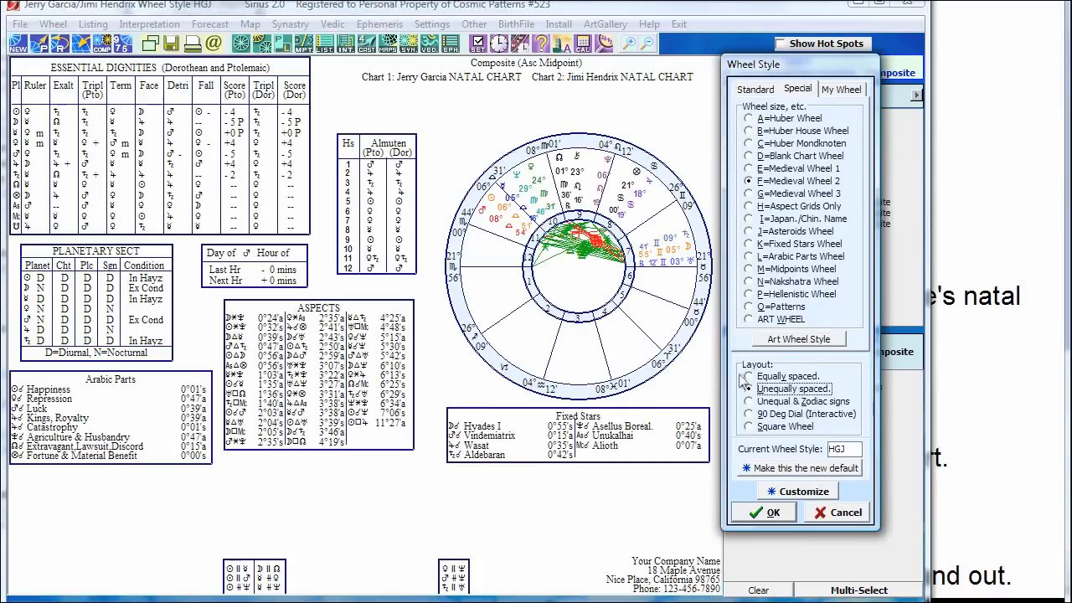
{"action": "left_click", "coordinate": [760, 403]}
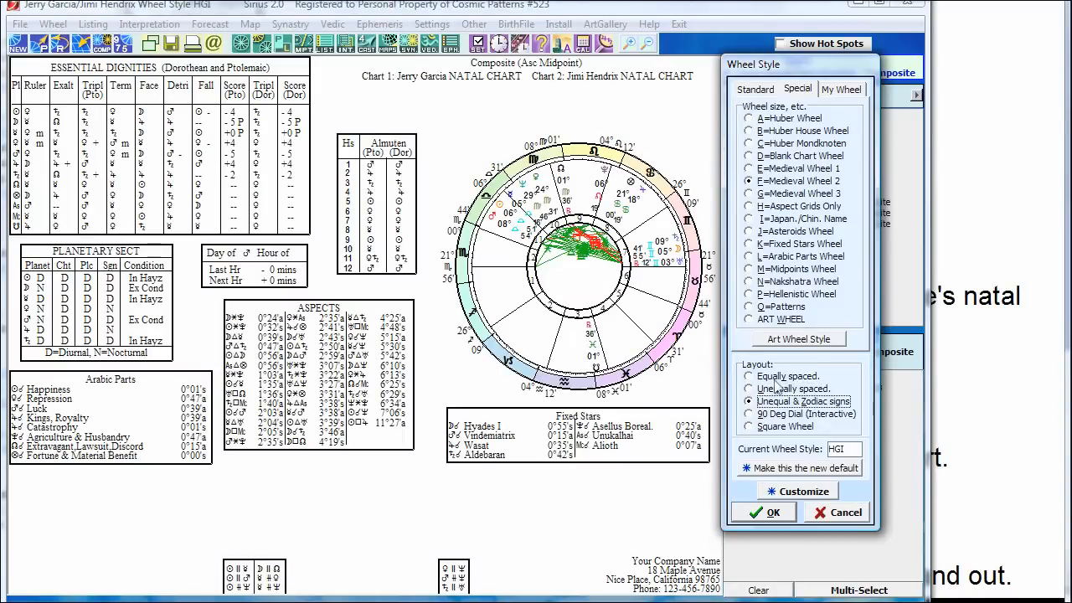
{"action": "left_click", "coordinate": [779, 377]}
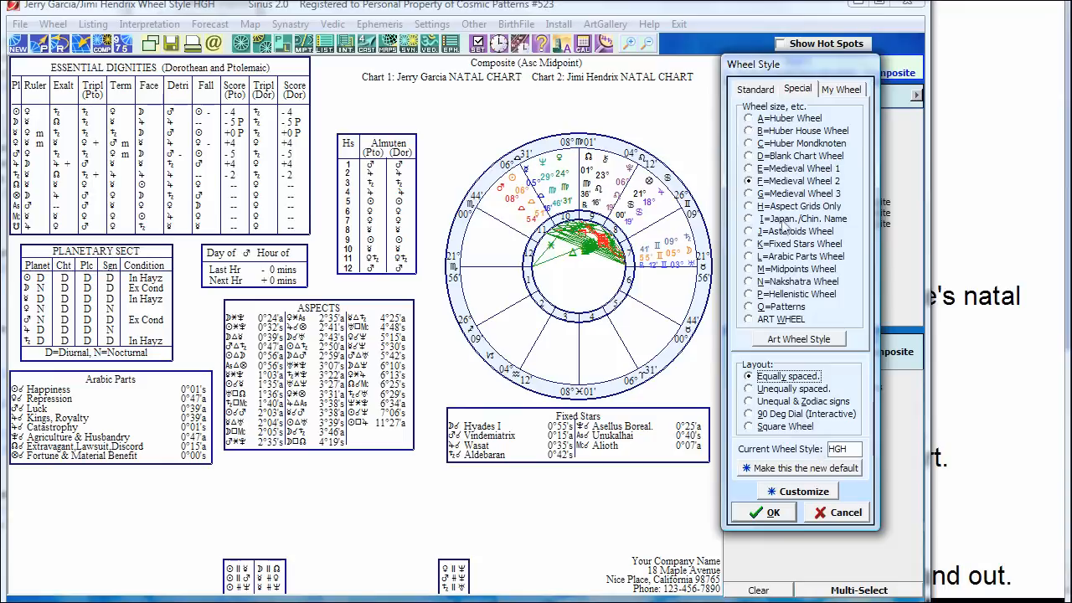
Step: Try Customize Wheel options (Chiron off, Asteroids/Lots), cancel them, and close Wheel Style to restore IFC
{"action": "left_click", "coordinate": [802, 493]}
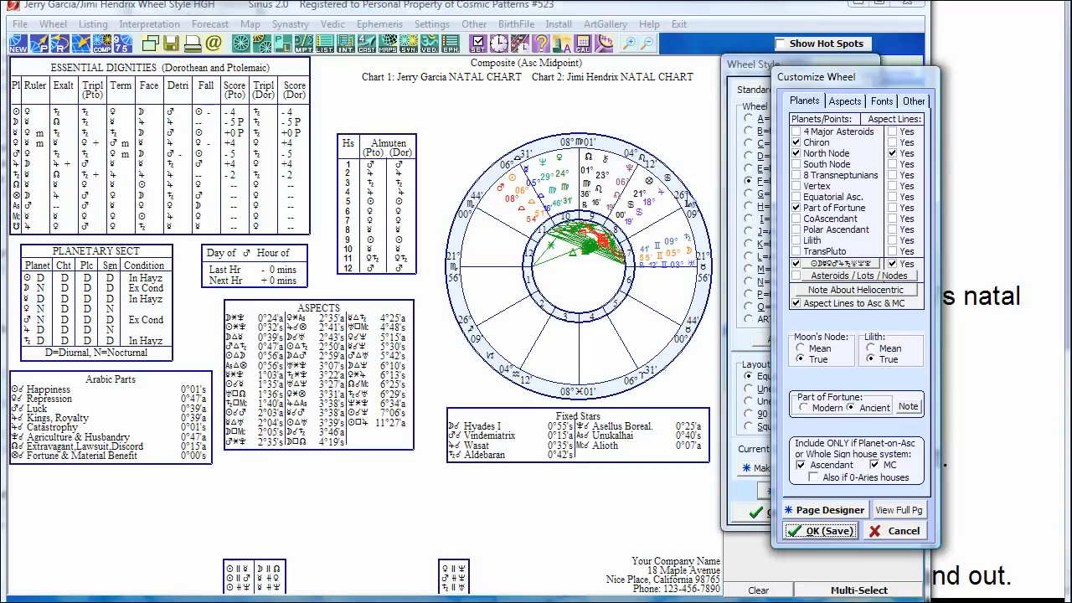
{"action": "left_click", "coordinate": [796, 143]}
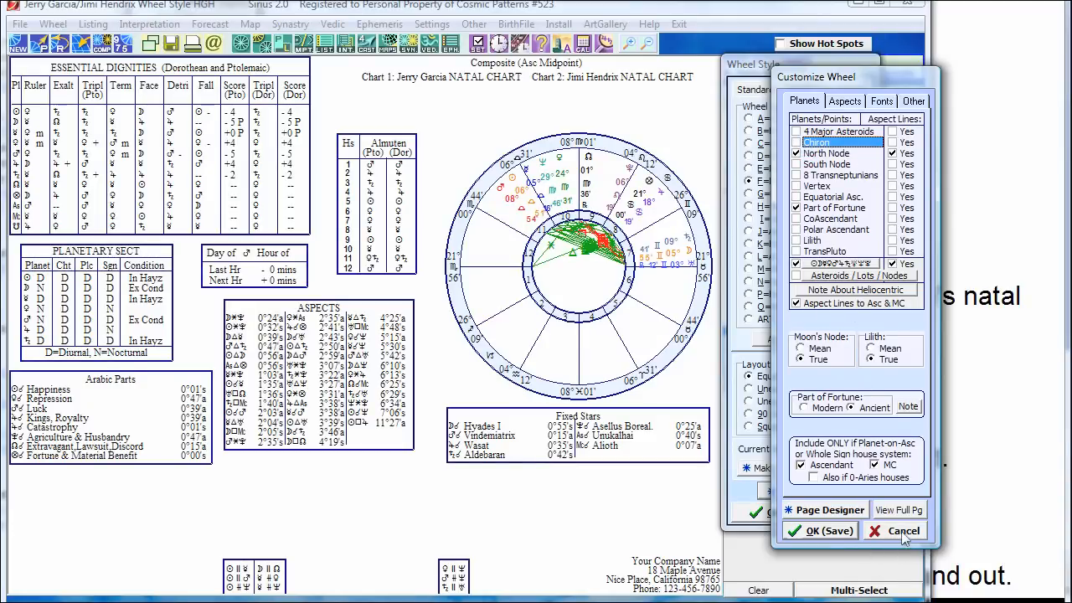
{"action": "left_click", "coordinate": [841, 275]}
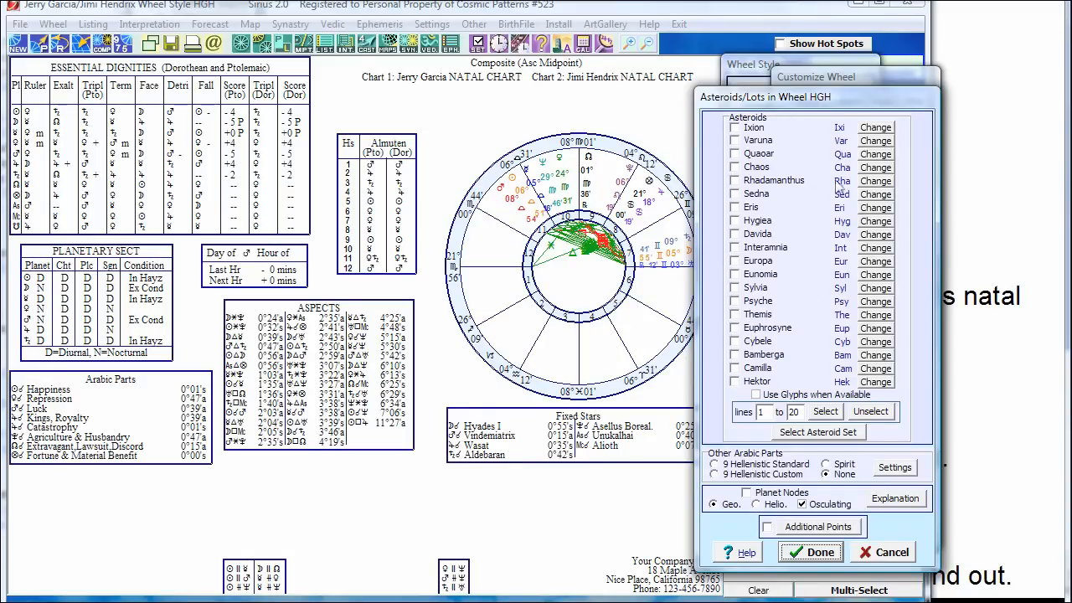
{"action": "left_click", "coordinate": [879, 551]}
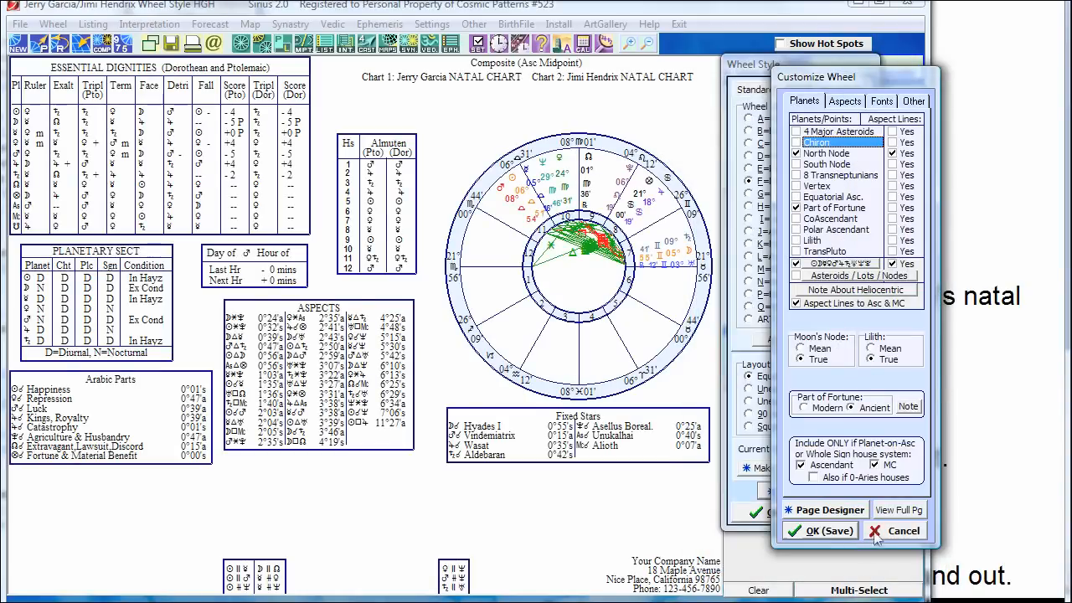
{"action": "left_click", "coordinate": [881, 536]}
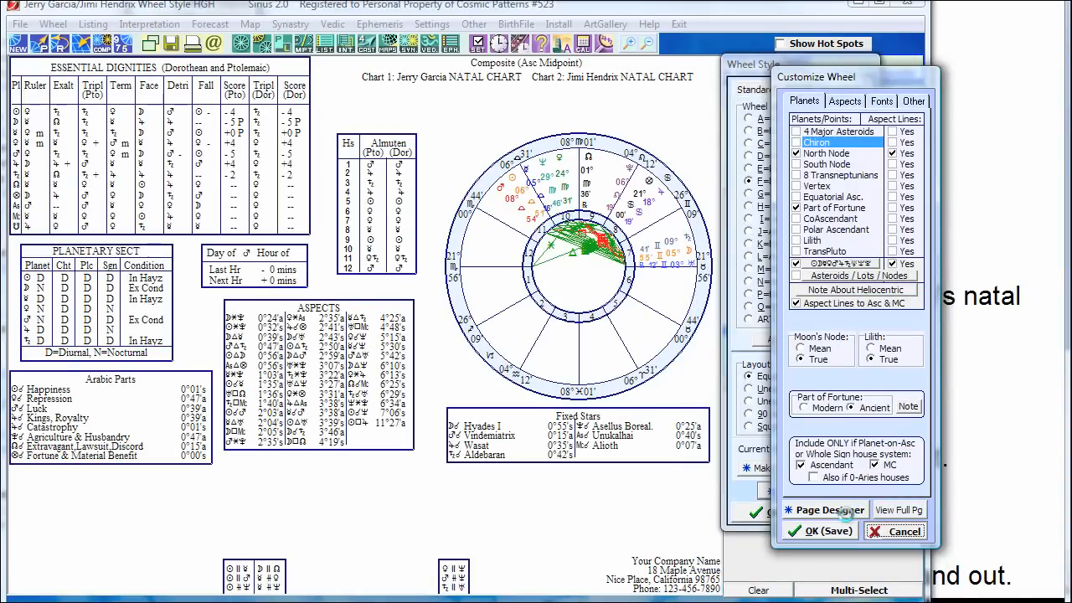
{"action": "left_click", "coordinate": [763, 513]}
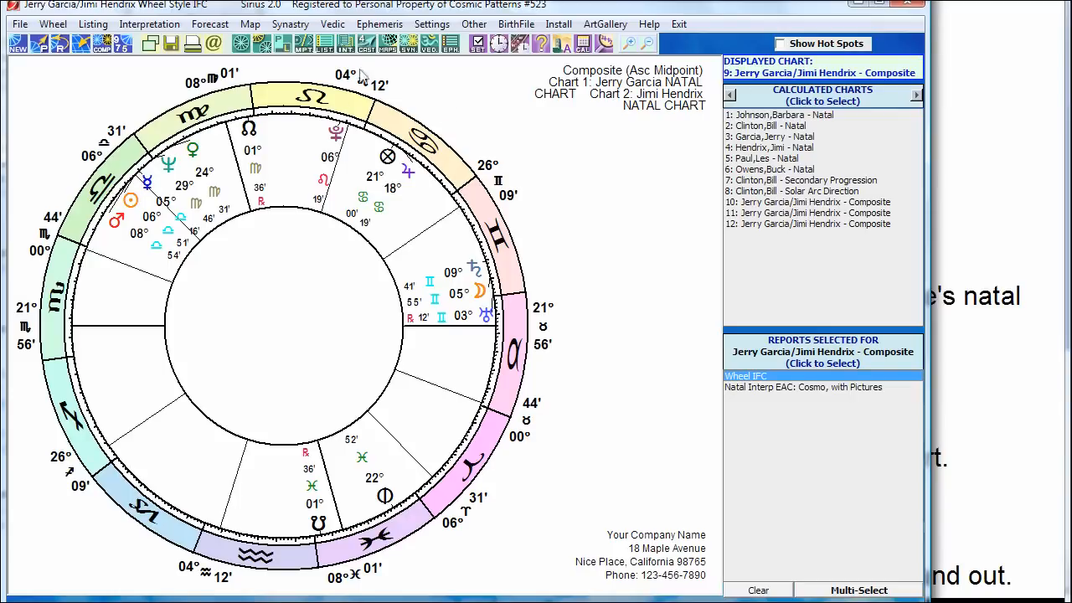
Step: Add a Midpoints report, look through its settings without saving, then redisplay Wheel IFC
{"action": "left_click", "coordinate": [303, 42]}
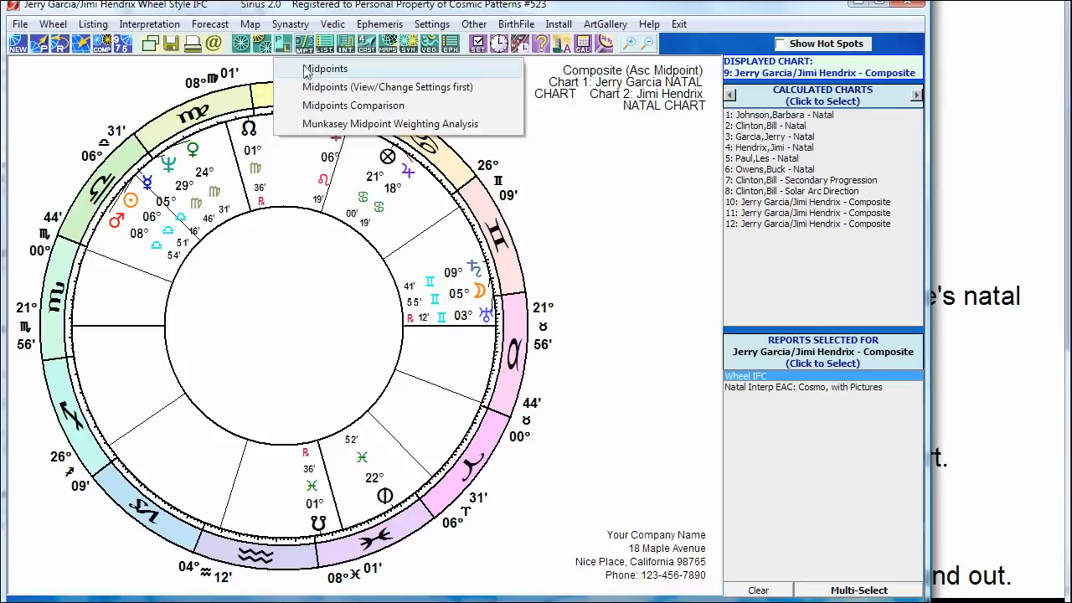
{"action": "left_click", "coordinate": [324, 69]}
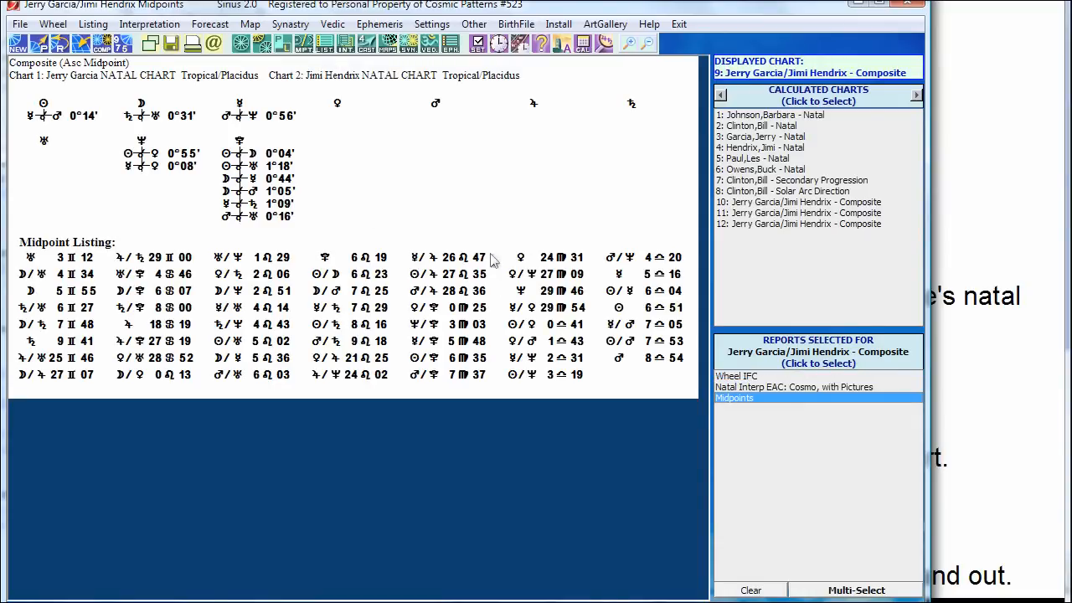
{"action": "double_click", "coordinate": [422, 194]}
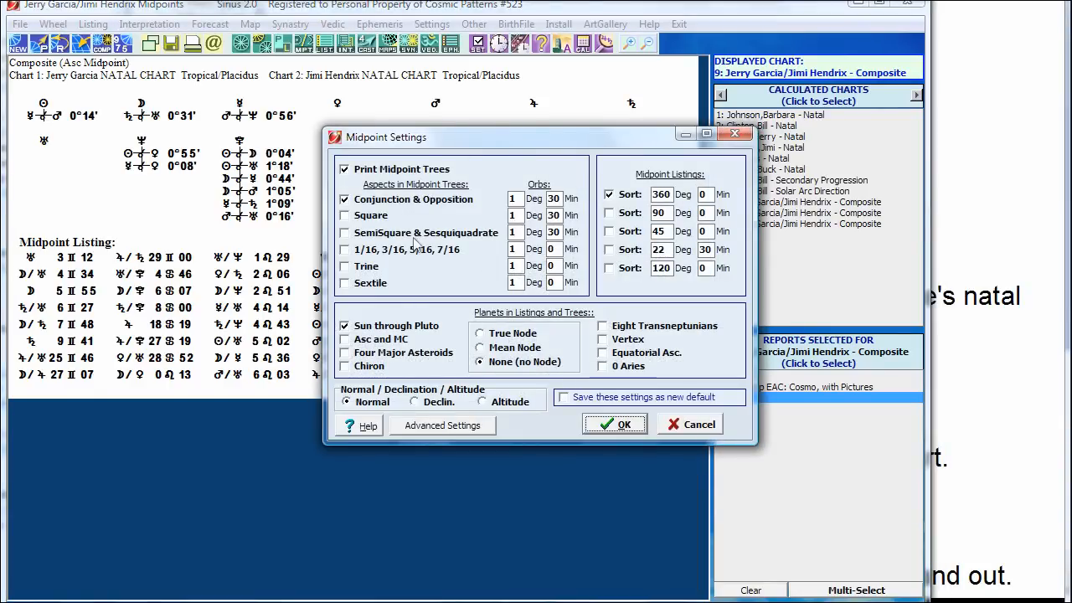
{"action": "left_click", "coordinate": [346, 218]}
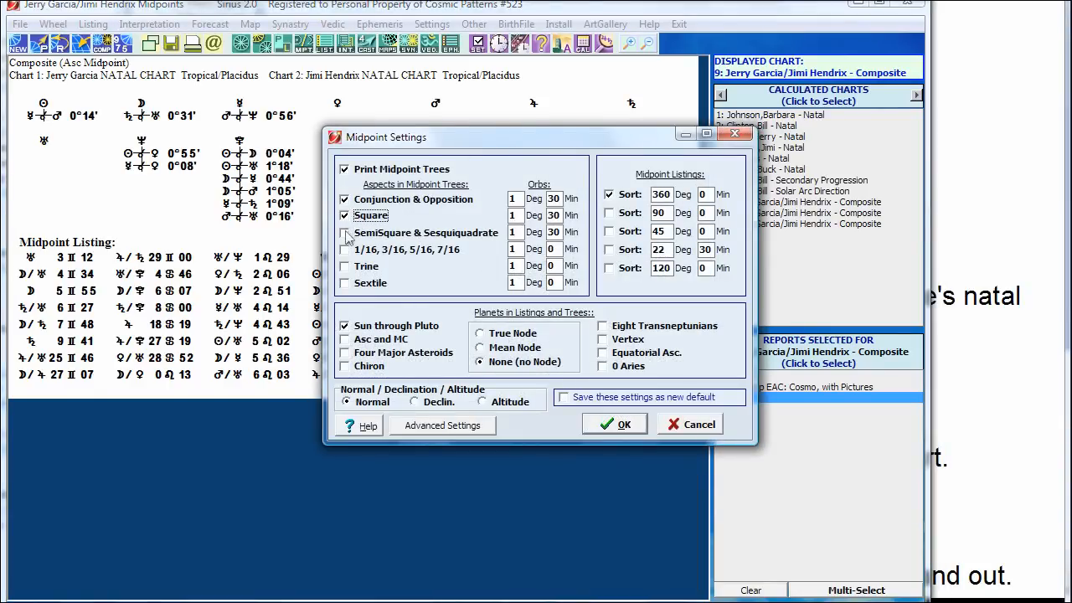
{"action": "left_click", "coordinate": [345, 233]}
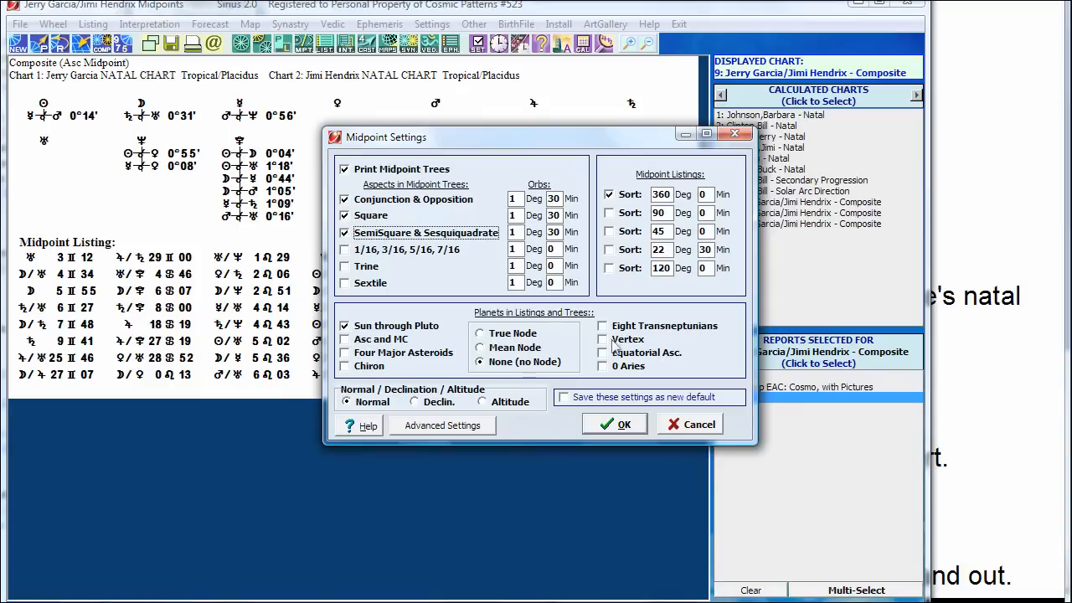
{"action": "left_click", "coordinate": [443, 427]}
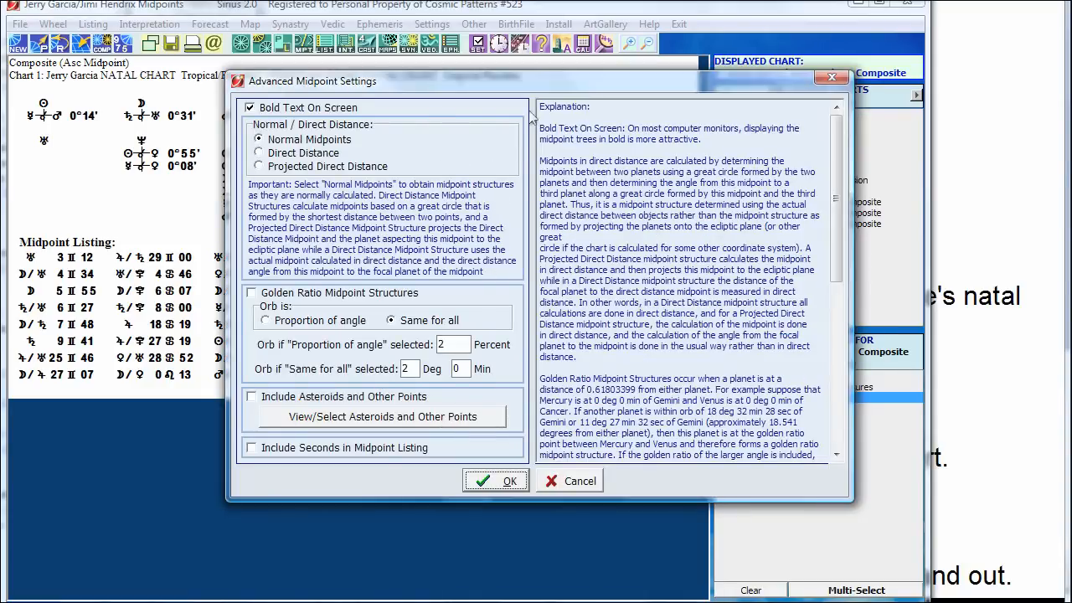
{"action": "left_click", "coordinate": [578, 487]}
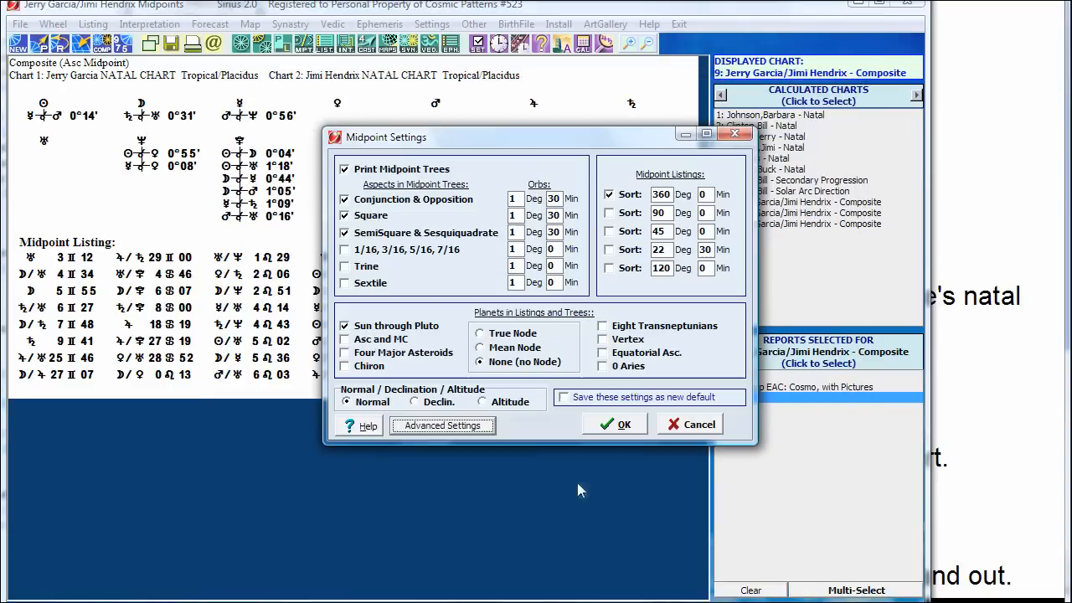
{"action": "left_click", "coordinate": [692, 424]}
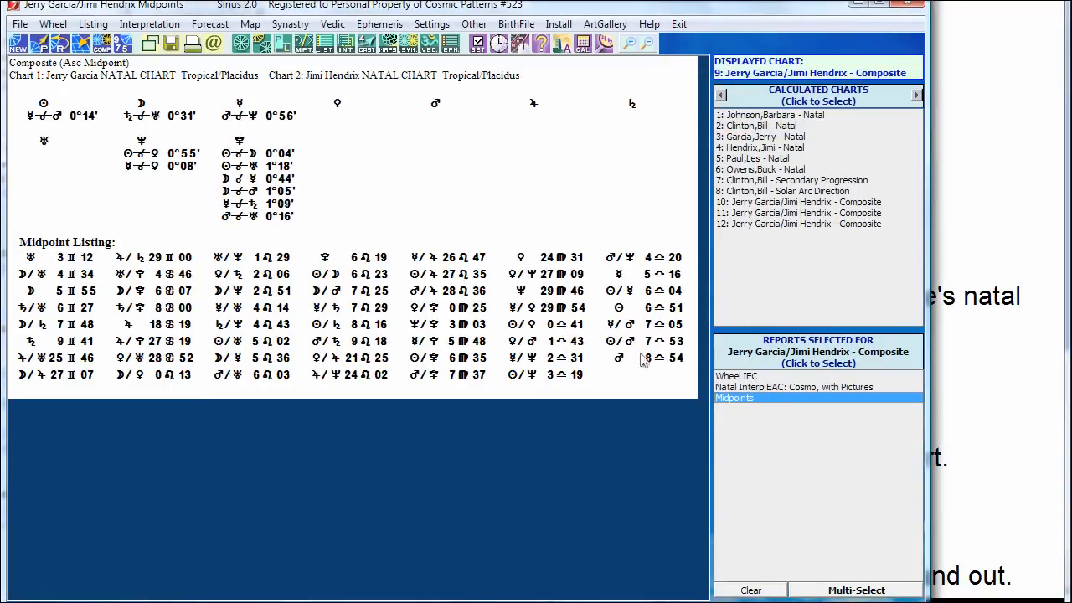
{"action": "left_click", "coordinate": [740, 380]}
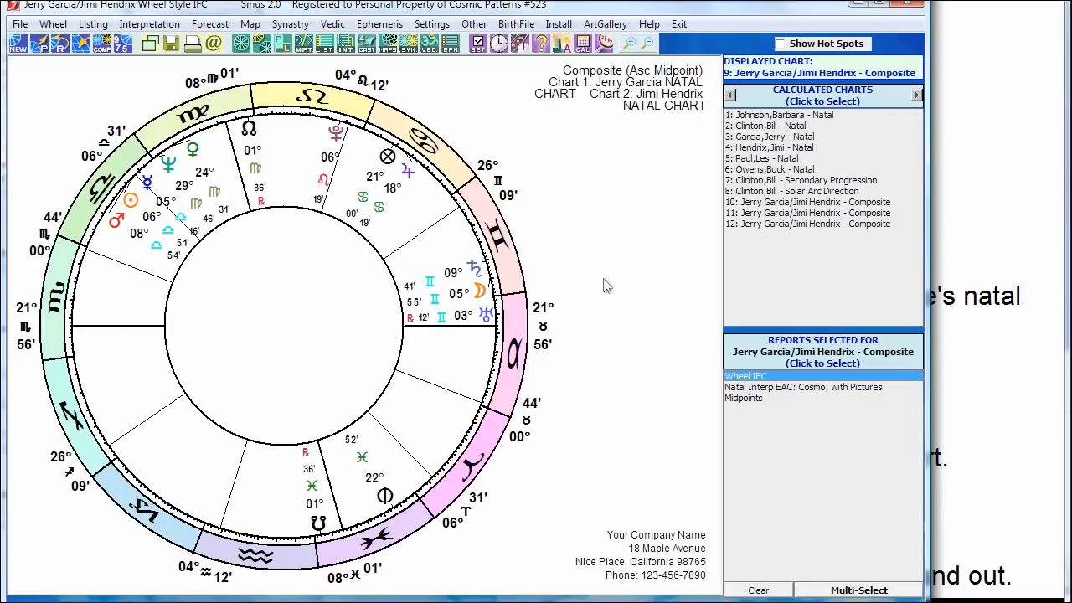
Step: Open Customize Wheel and browse its planets, aspect set, font and Other settings
{"action": "left_click", "coordinate": [508, 249]}
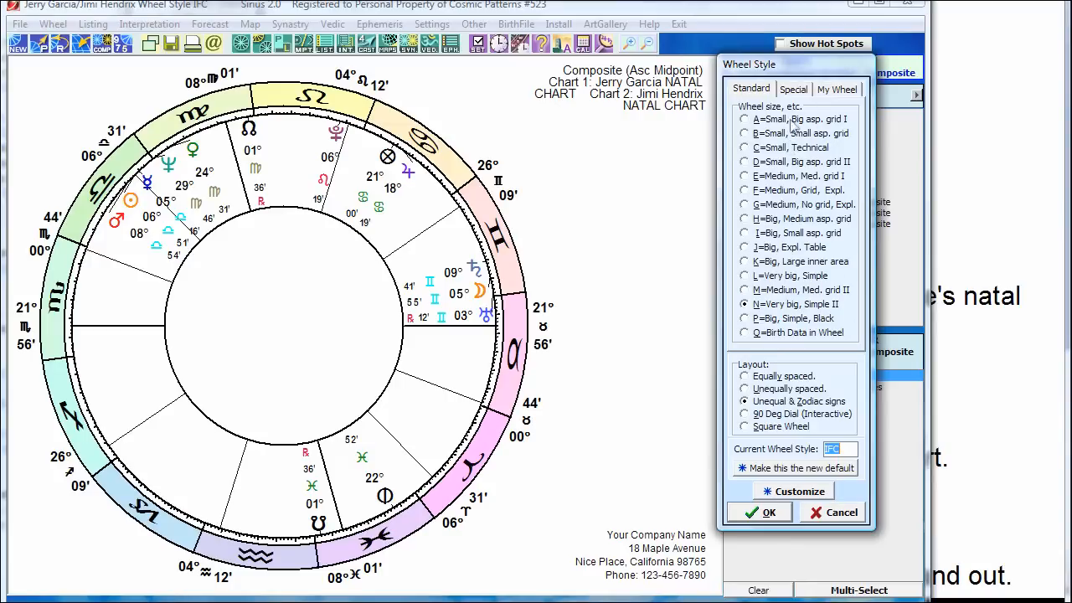
{"action": "left_click", "coordinate": [796, 496]}
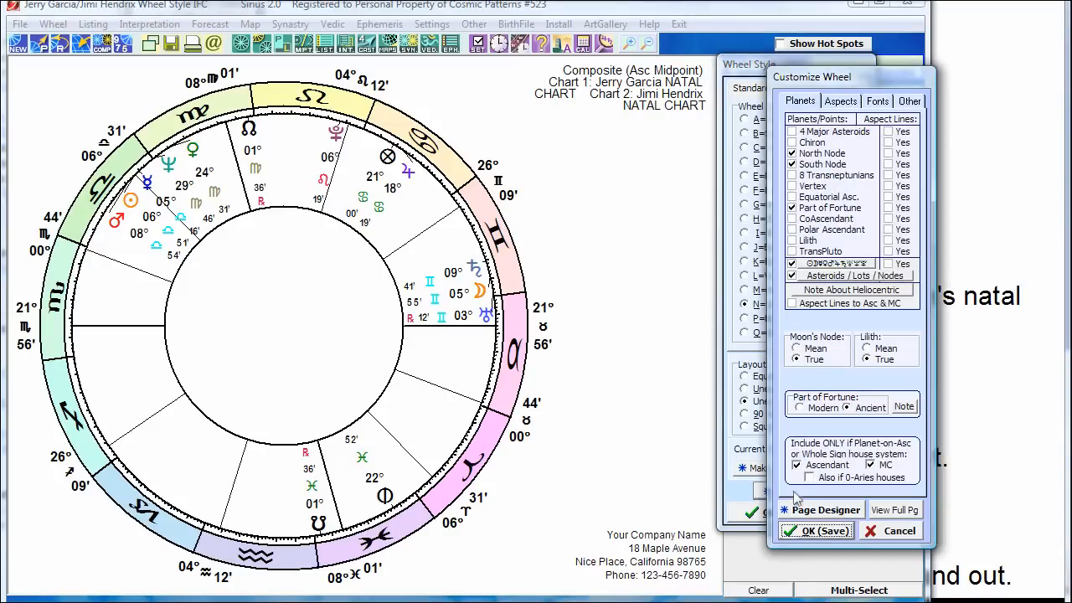
{"action": "left_click", "coordinate": [841, 101]}
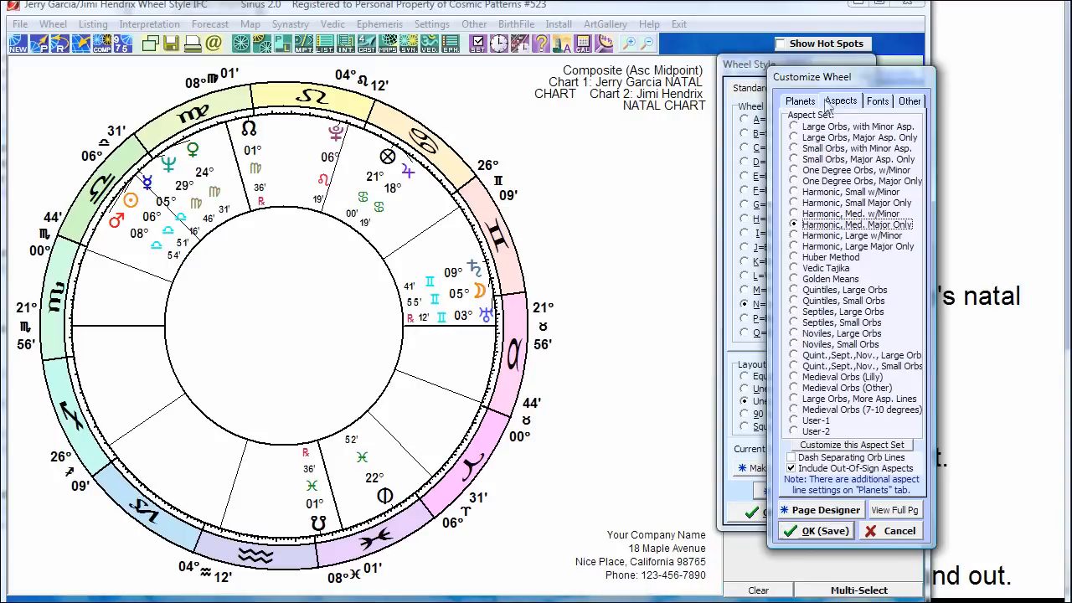
{"action": "left_click", "coordinate": [799, 102]}
{"action": "left_click", "coordinate": [837, 102]}
{"action": "left_click", "coordinate": [800, 101]}
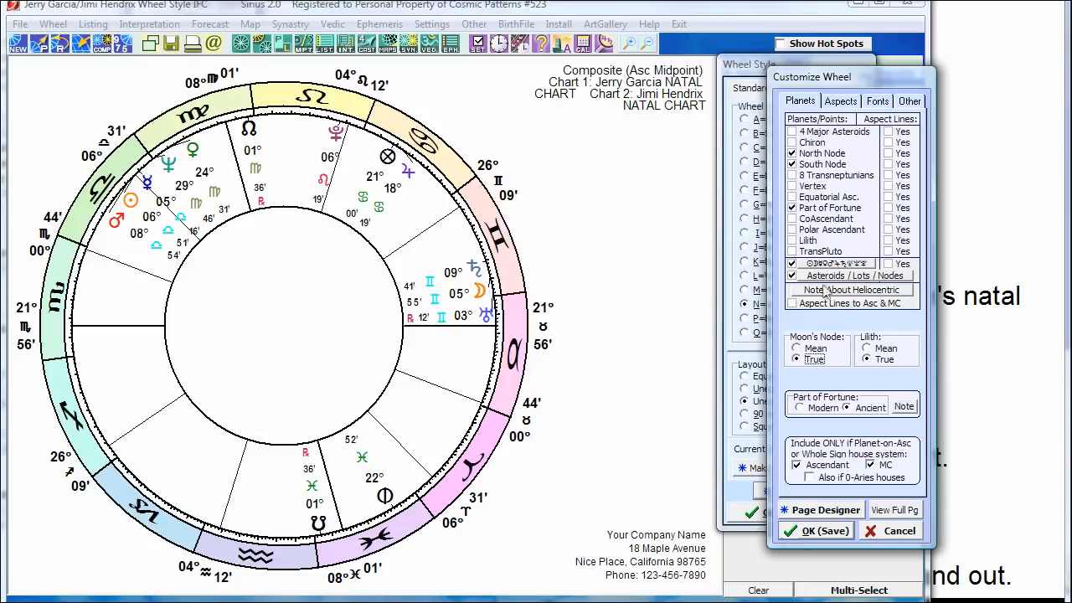
{"action": "left_click", "coordinate": [847, 102]}
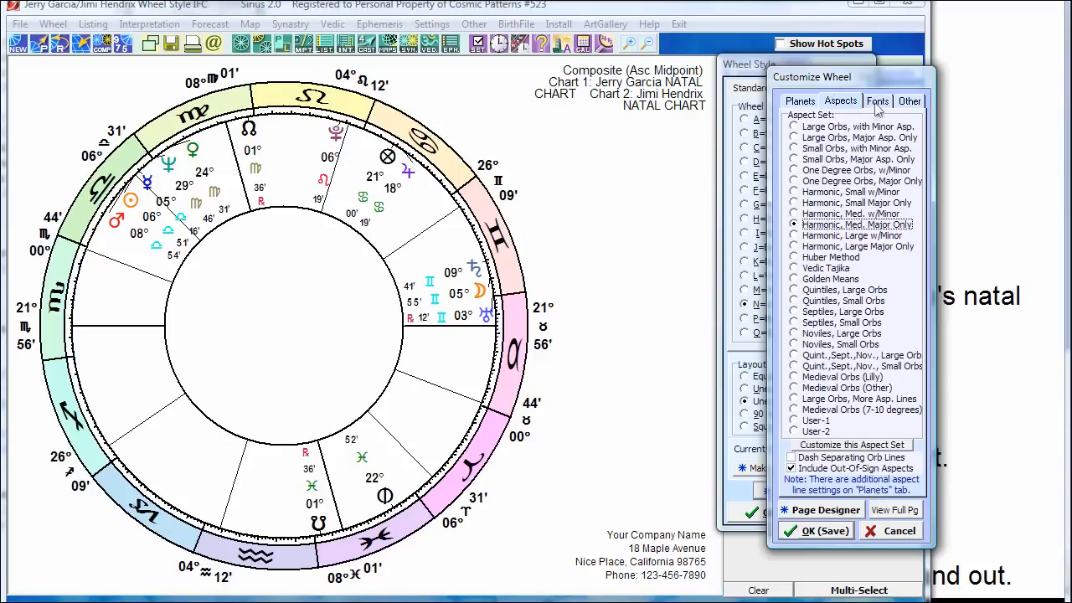
{"action": "left_click", "coordinate": [875, 101]}
{"action": "left_click", "coordinate": [911, 102]}
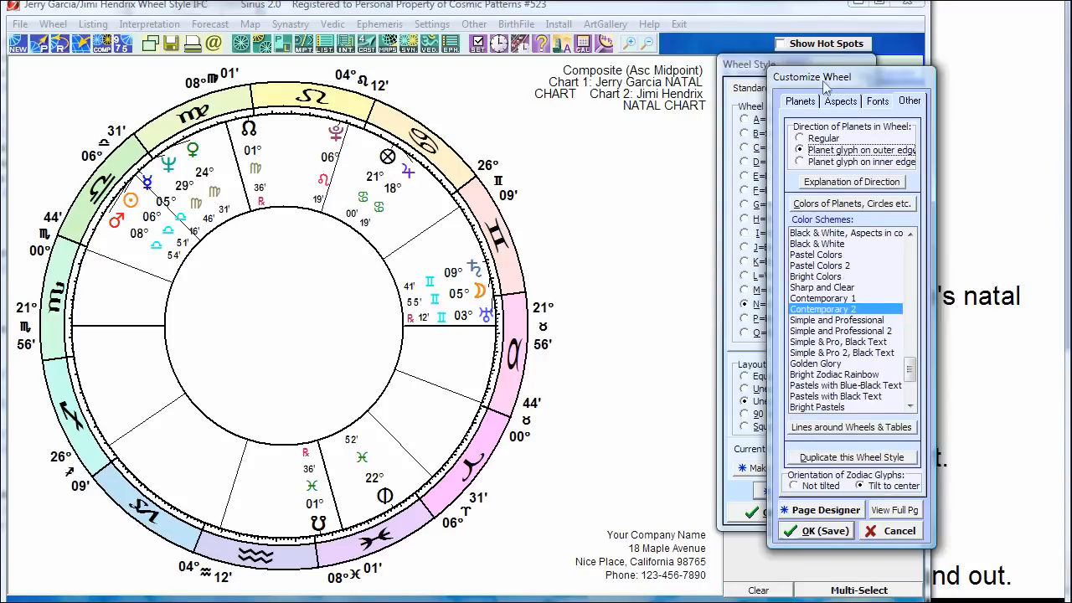
Step: Apply the Bright Zodiac Rainbow colour scheme and open the Page Designer
{"action": "left_click", "coordinate": [819, 287]}
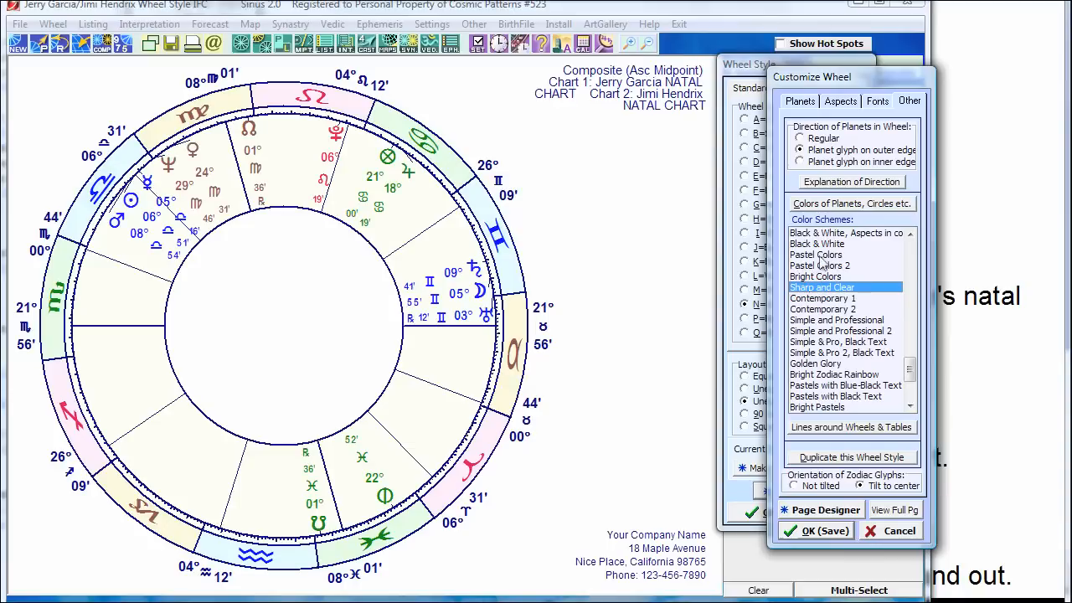
{"action": "left_click", "coordinate": [817, 256]}
{"action": "left_click", "coordinate": [841, 375]}
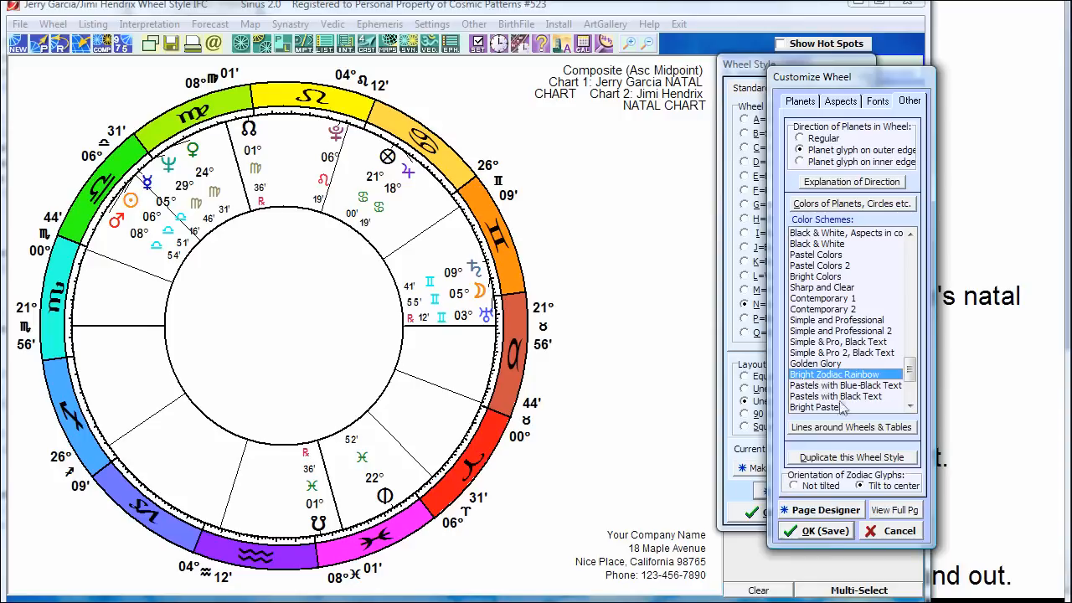
{"action": "left_click", "coordinate": [825, 510]}
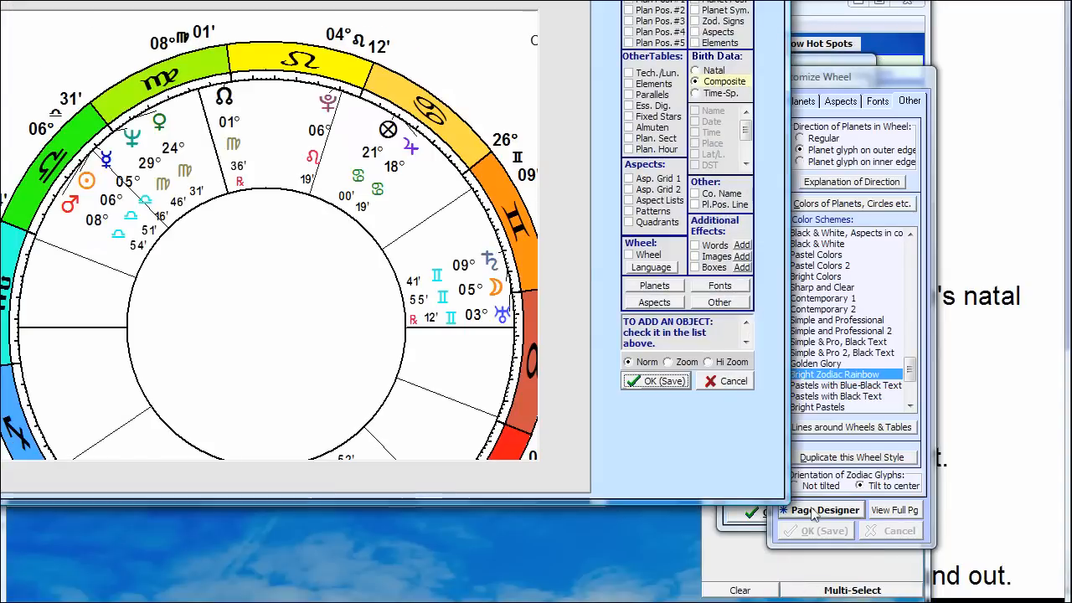
Step: Cancel the wheel object dialog, Page Designer and Customize Wheel, discarding the rainbow colours
{"action": "mouse_move", "coordinate": [78, 126]}
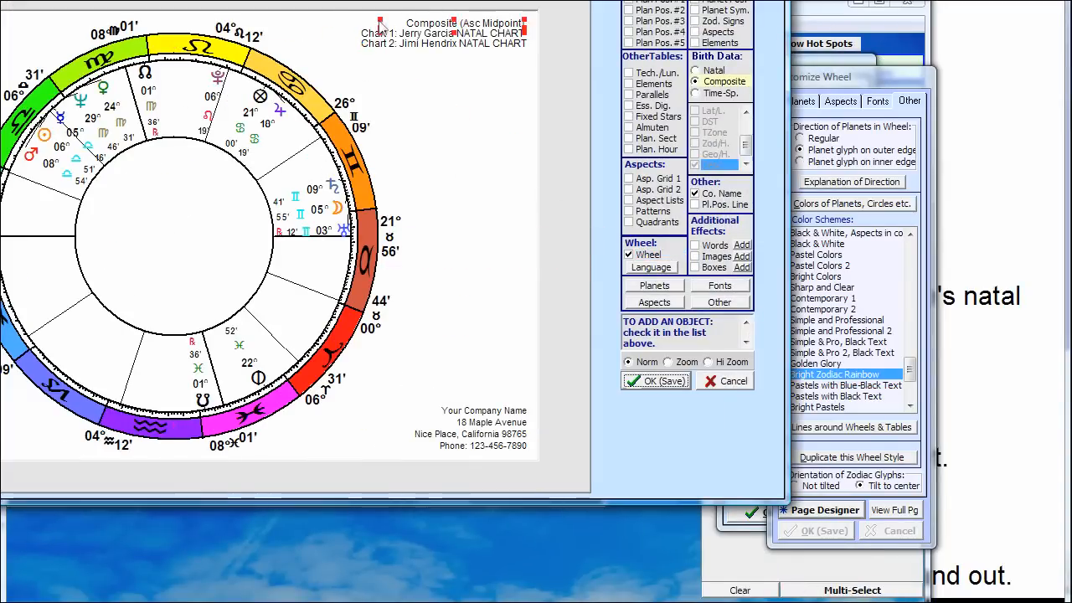
{"action": "left_click_drag", "start_coordinate": [393, 0], "coordinate": [569, 37]}
{"action": "mouse_move", "coordinate": [505, 178]}
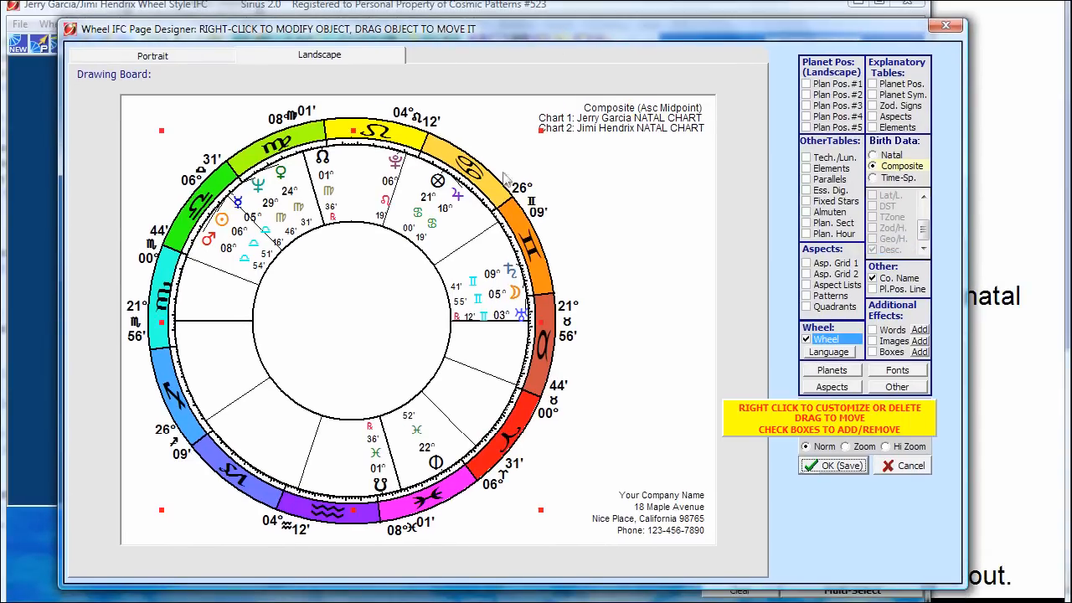
{"action": "right_click", "coordinate": [406, 227]}
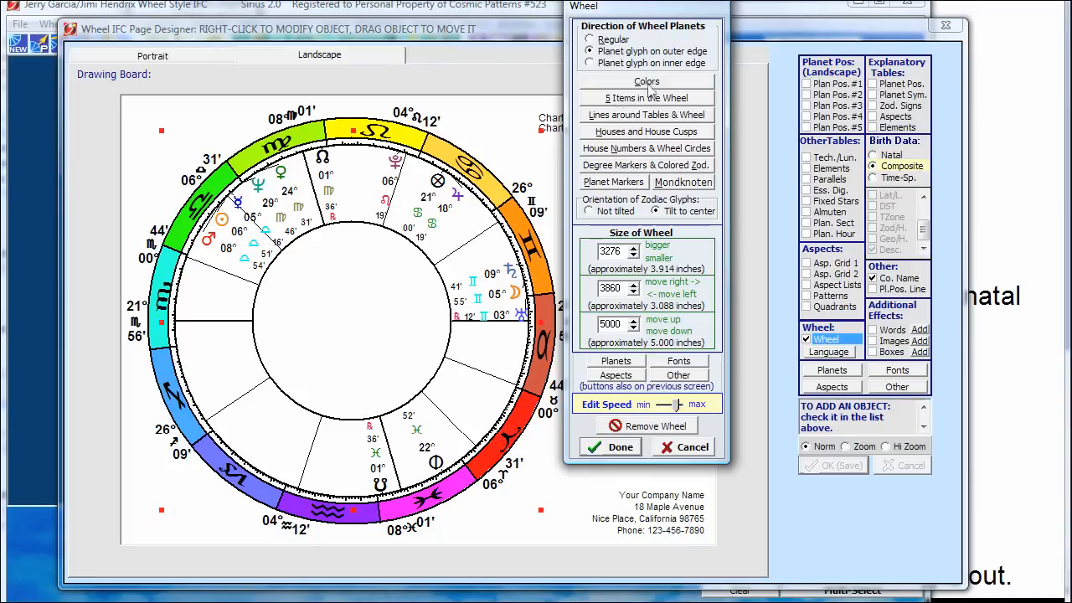
{"action": "left_click", "coordinate": [685, 447]}
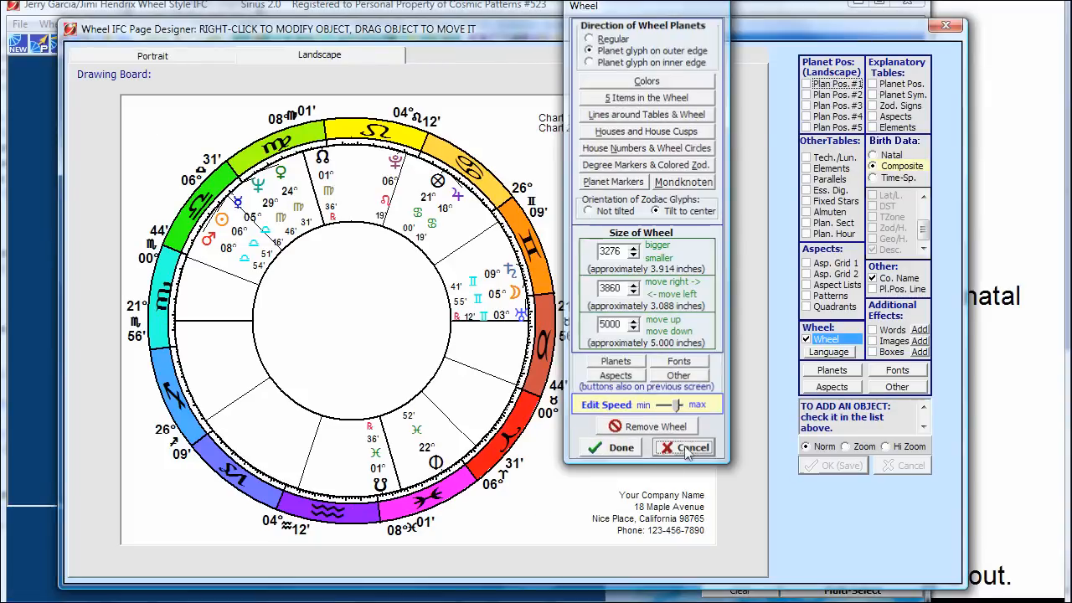
{"action": "left_click", "coordinate": [901, 465]}
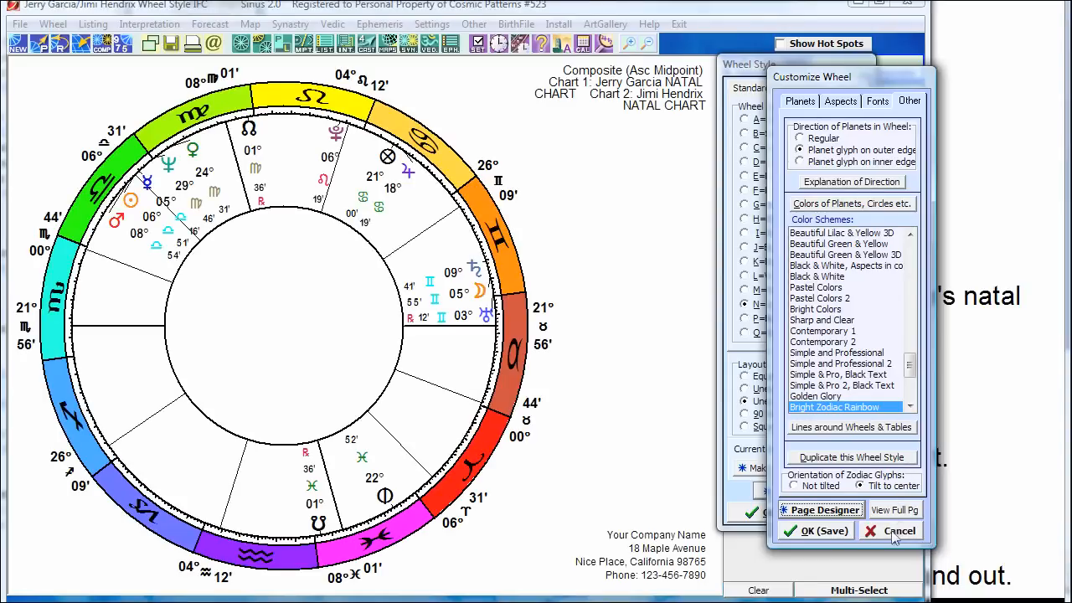
{"action": "left_click", "coordinate": [894, 533]}
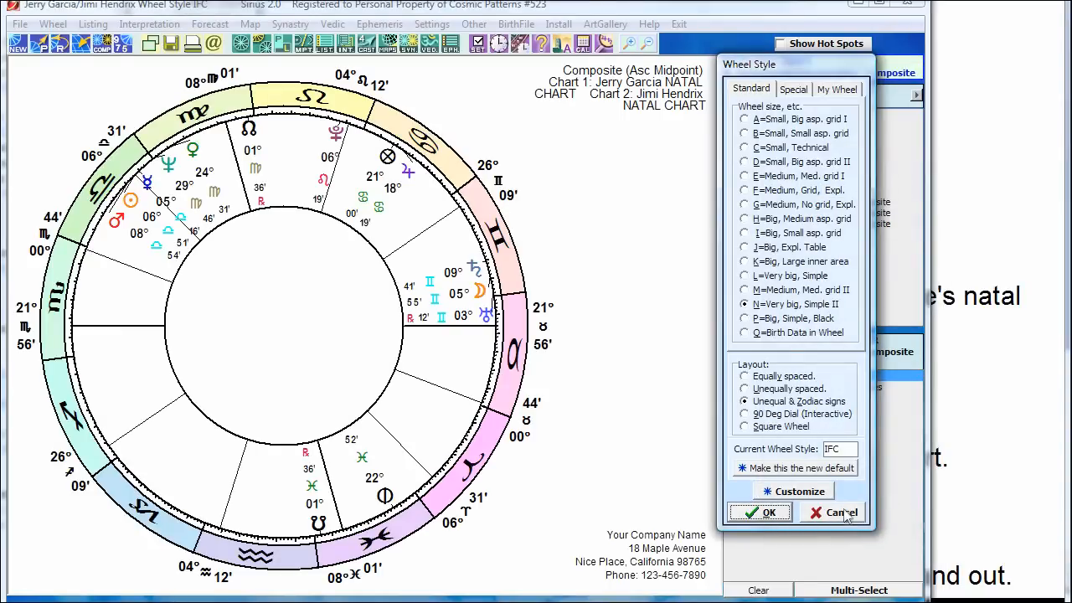
Step: Cancel the Wheel Style dialog and bring the main-screen layout notes slide forward
{"action": "left_click", "coordinate": [842, 514]}
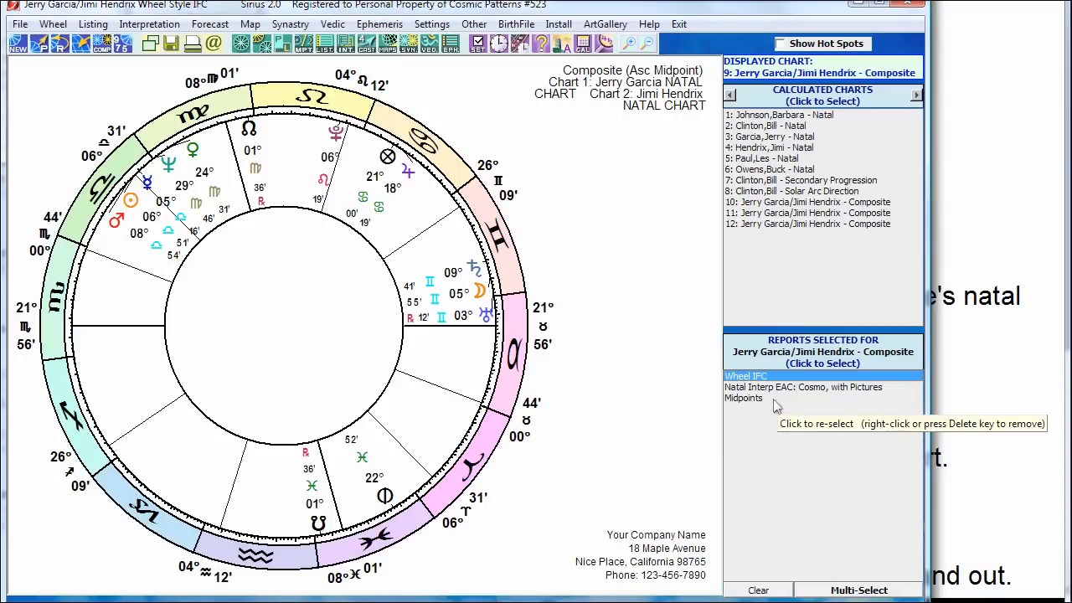
{"action": "left_click", "coordinate": [981, 241]}
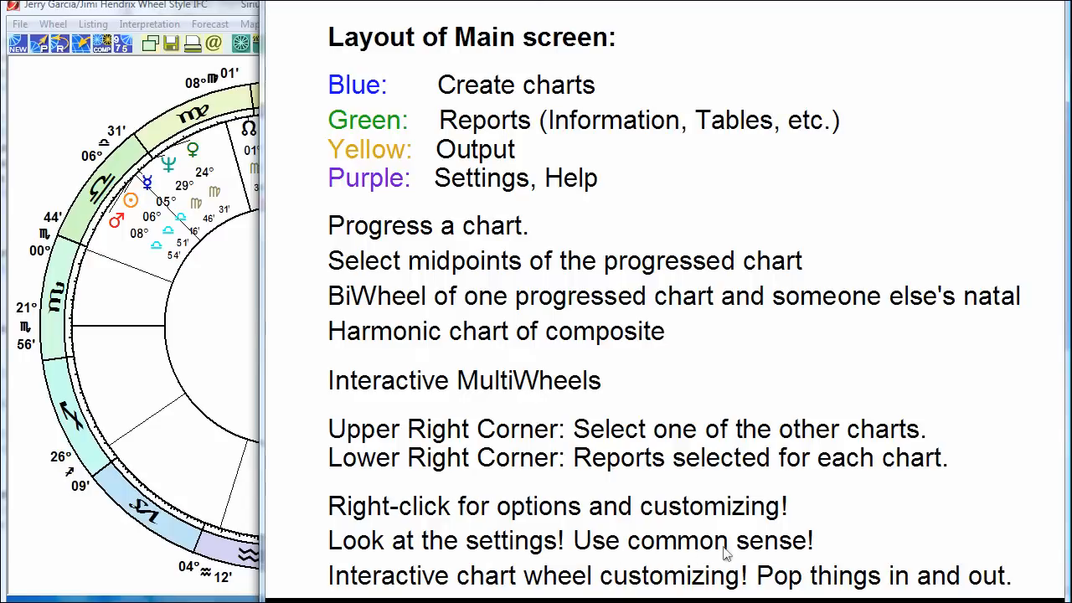
Step: Advance the notes slide to get back to composite chart 9 and its three reports
{"action": "left_click", "coordinate": [793, 229]}
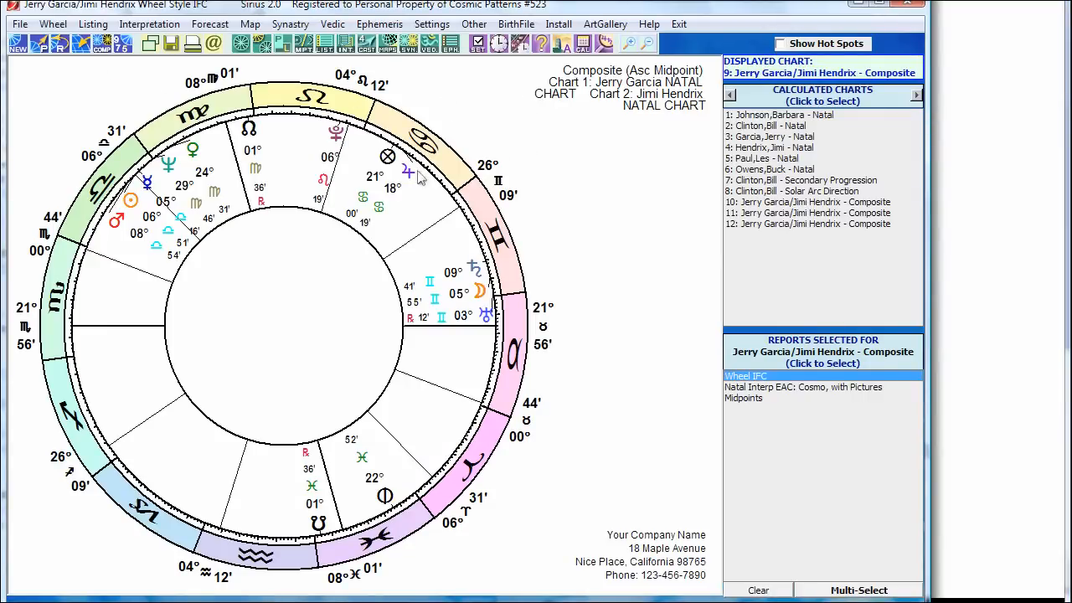
Step: Start a new AstroMap, compare its map styles, and settle on Treasure Map
{"action": "left_click", "coordinate": [390, 46]}
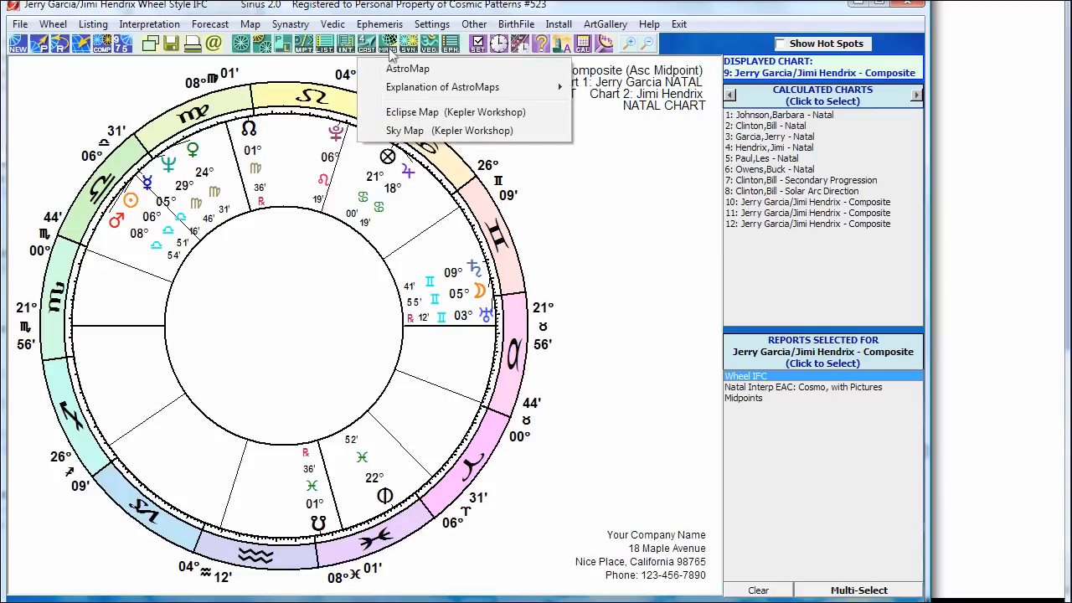
{"action": "left_click", "coordinate": [394, 71]}
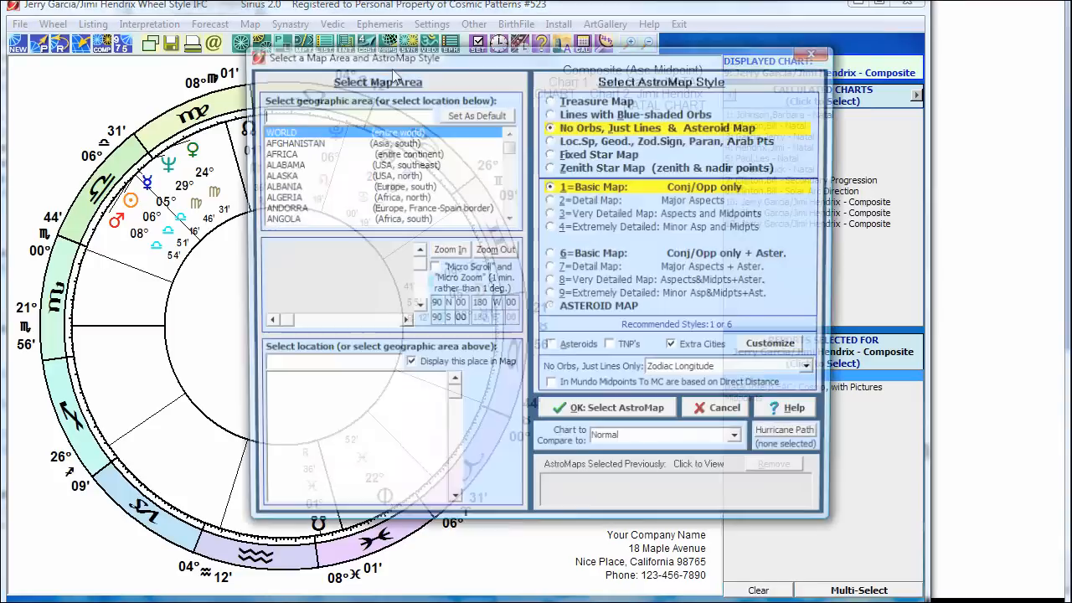
{"action": "left_click", "coordinate": [589, 102]}
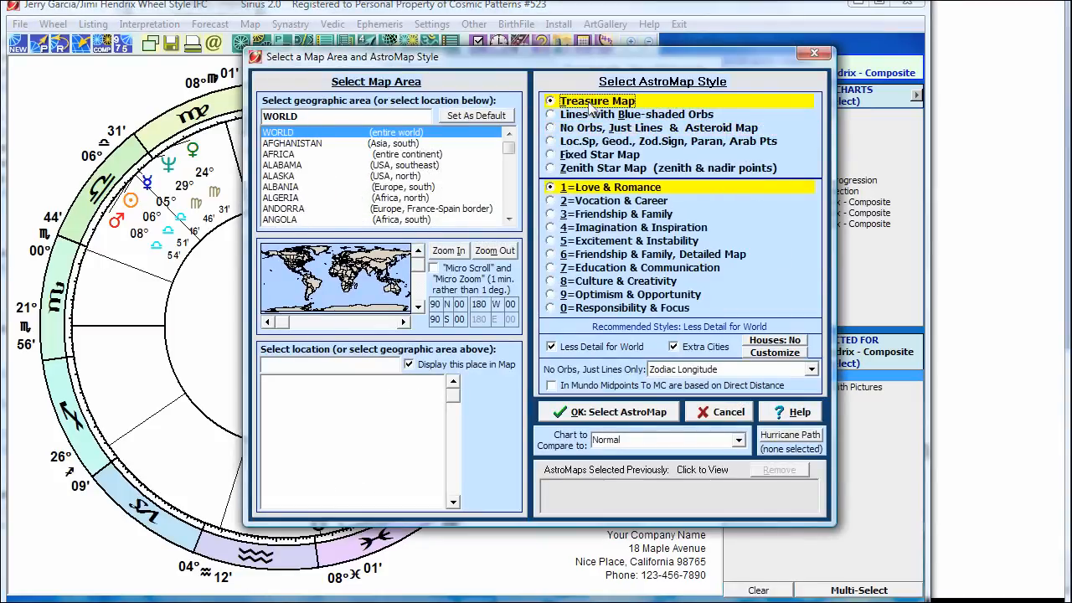
{"action": "left_click", "coordinate": [626, 116]}
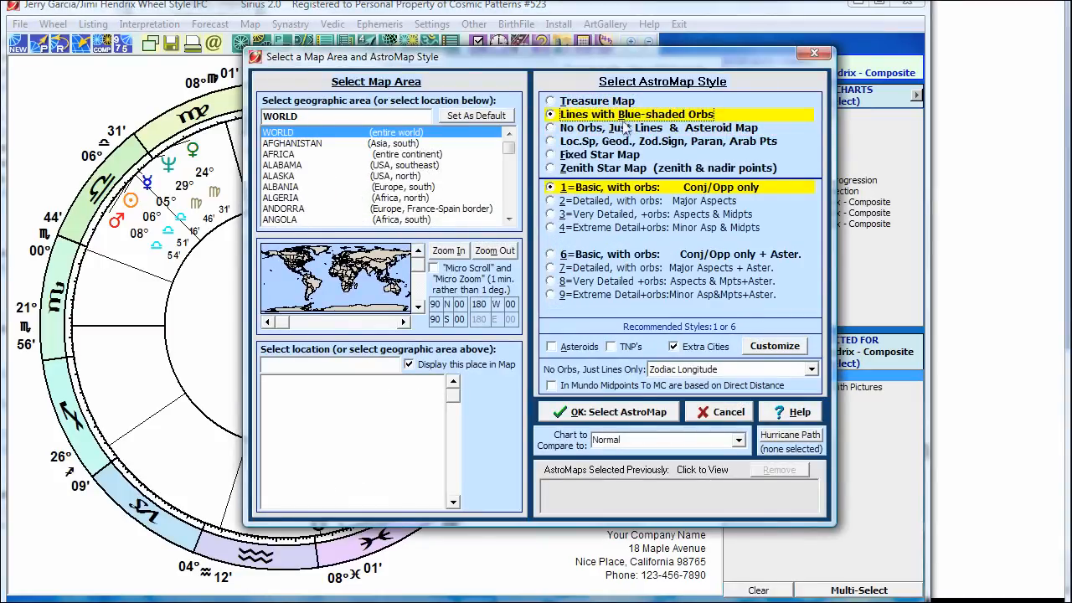
{"action": "left_click", "coordinate": [614, 142]}
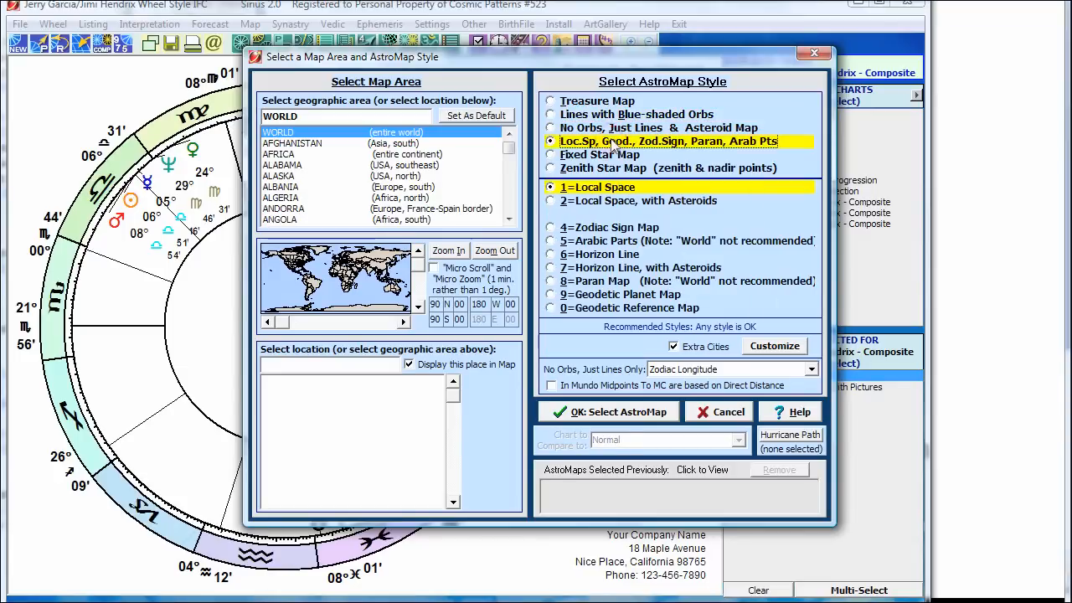
{"action": "left_click", "coordinate": [615, 159]}
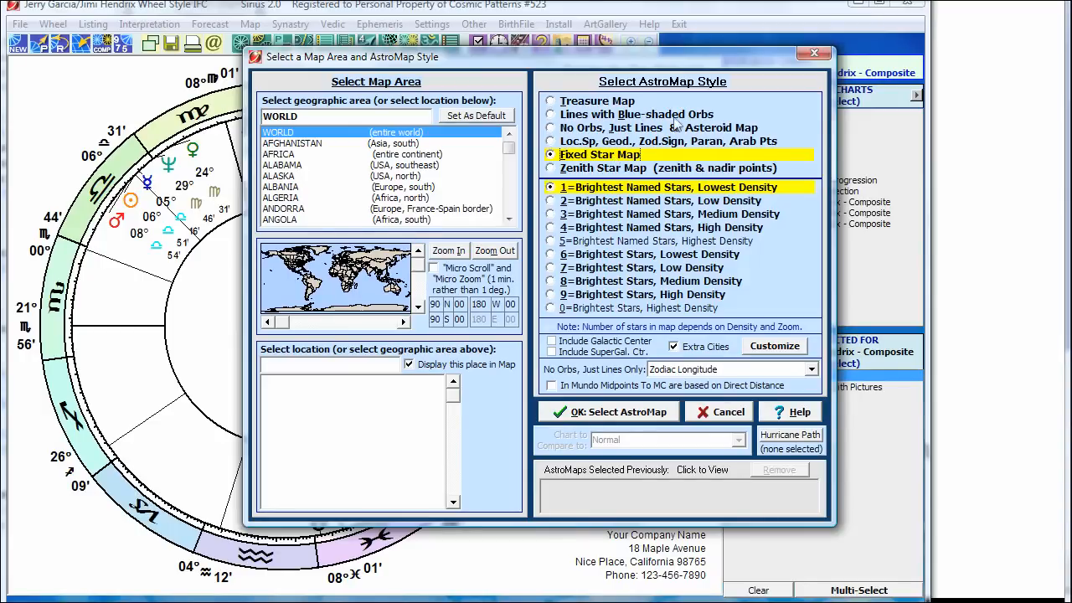
{"action": "left_click", "coordinate": [617, 102]}
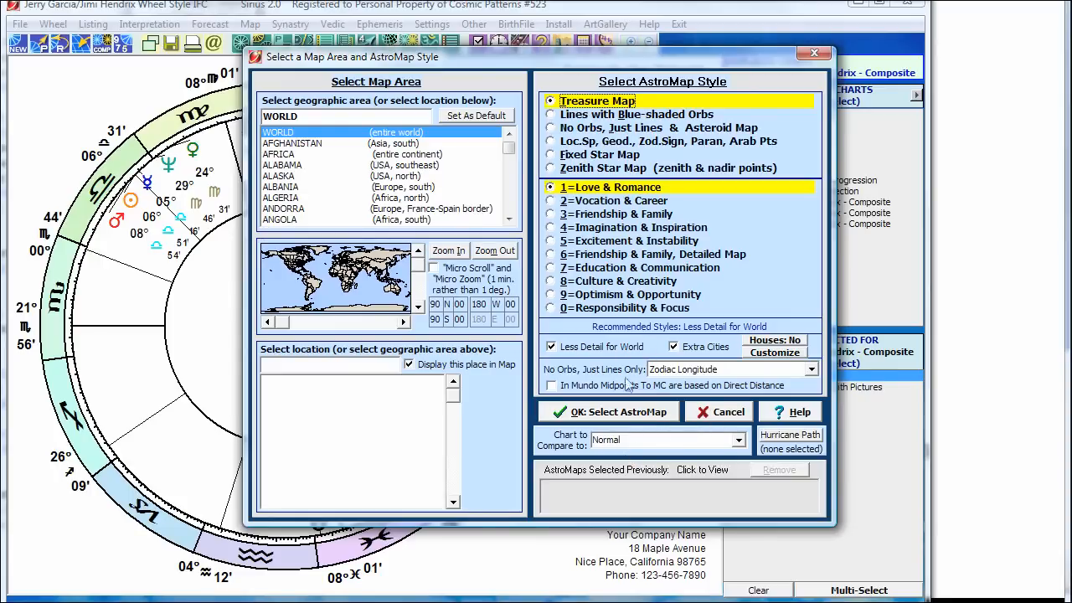
Step: Replace WORLD with UNITED ST, choose 2=Vocation & Career, and calculate the map
{"action": "double_click", "coordinate": [303, 116]}
{"action": "type", "text": "UNITED ST"}
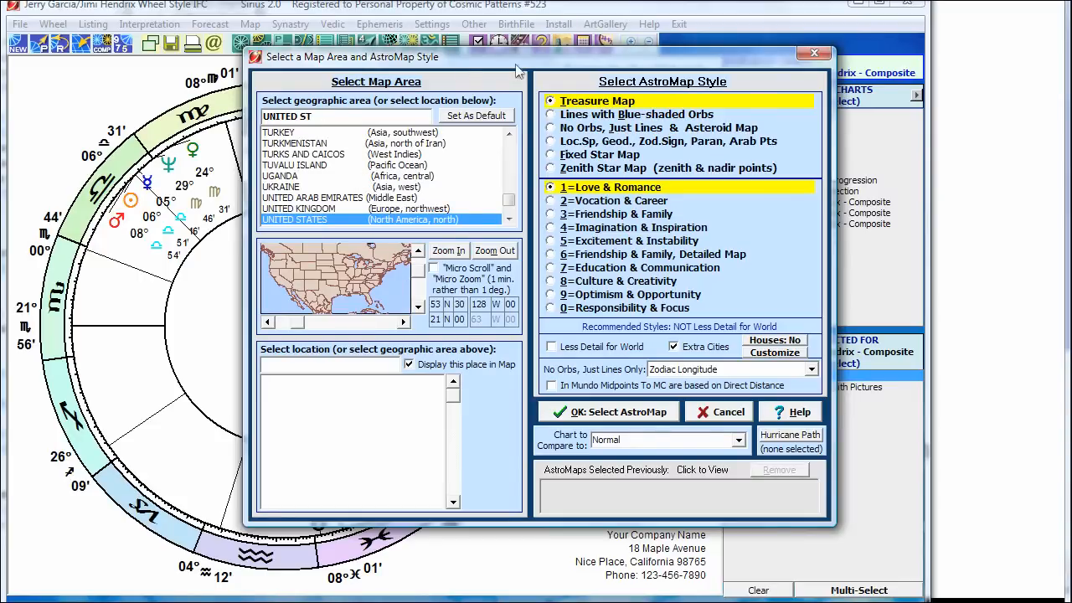
{"action": "left_click_drag", "start_coordinate": [519, 64], "coordinate": [494, 62]}
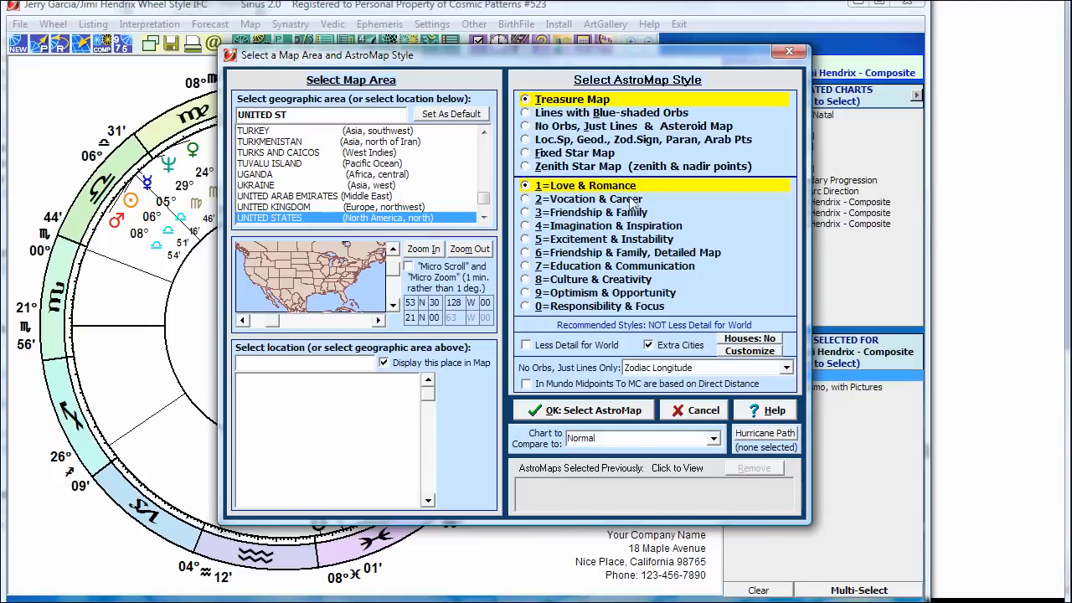
{"action": "left_click", "coordinate": [604, 199]}
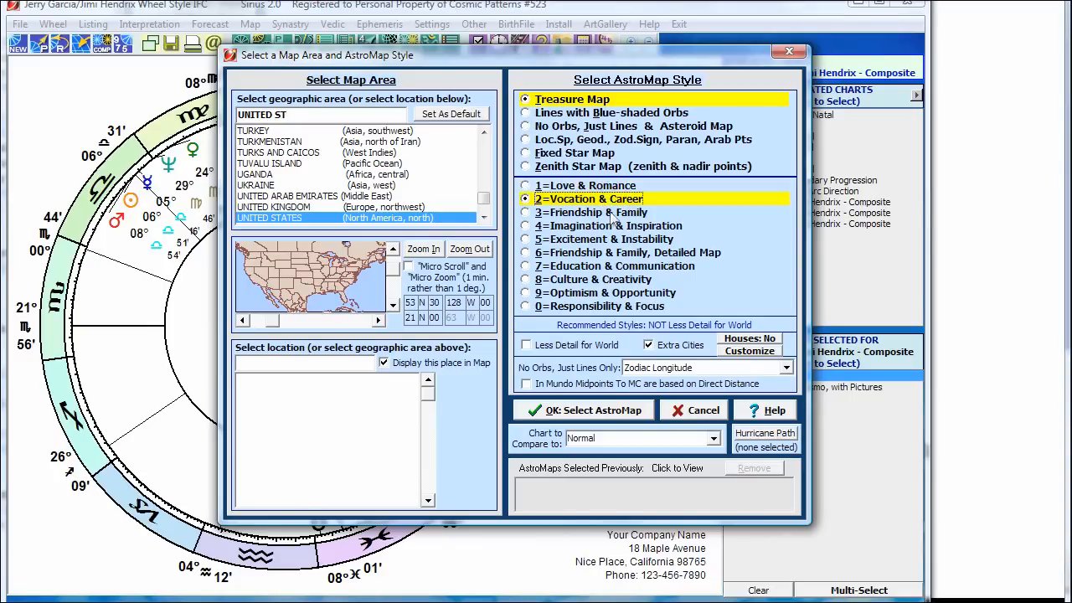
{"action": "left_click", "coordinate": [586, 412]}
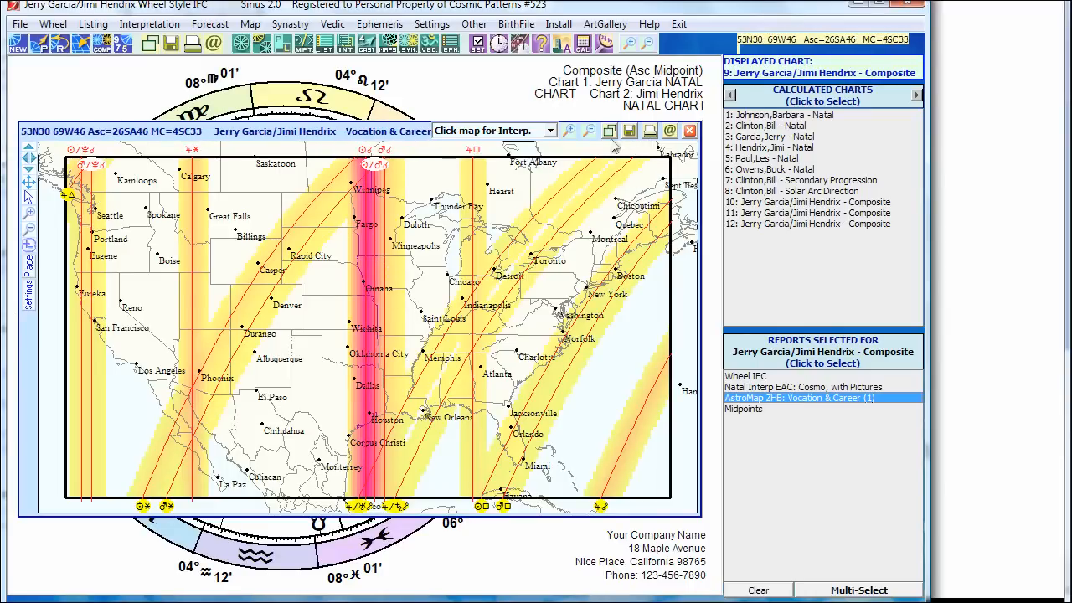
Step: Zoom twice into the US Vocation & Career map, then close the AstroMap window
{"action": "left_click", "coordinate": [570, 133]}
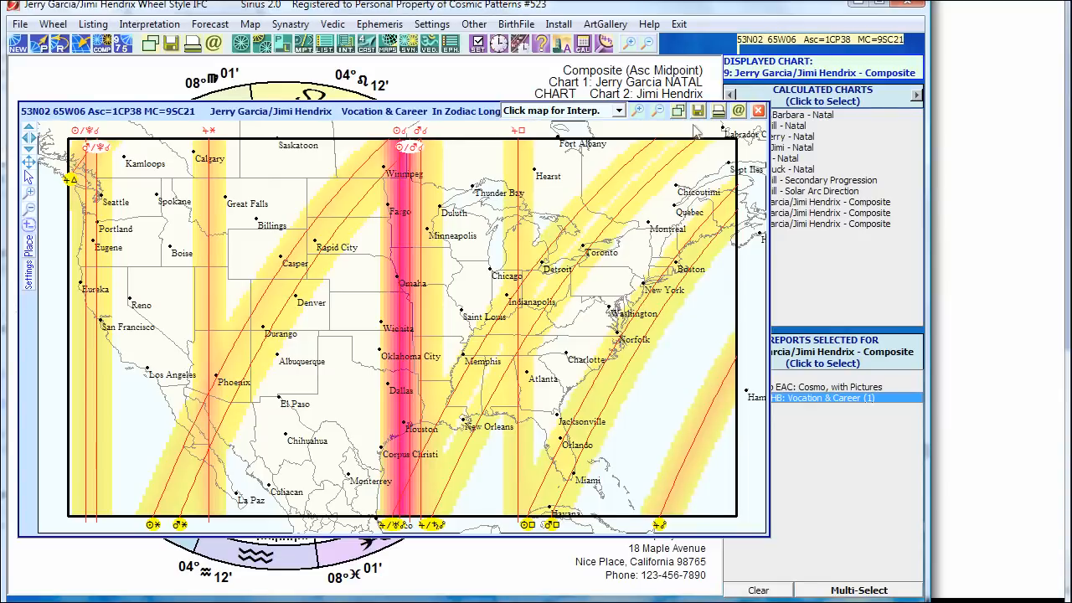
{"action": "left_click", "coordinate": [640, 113]}
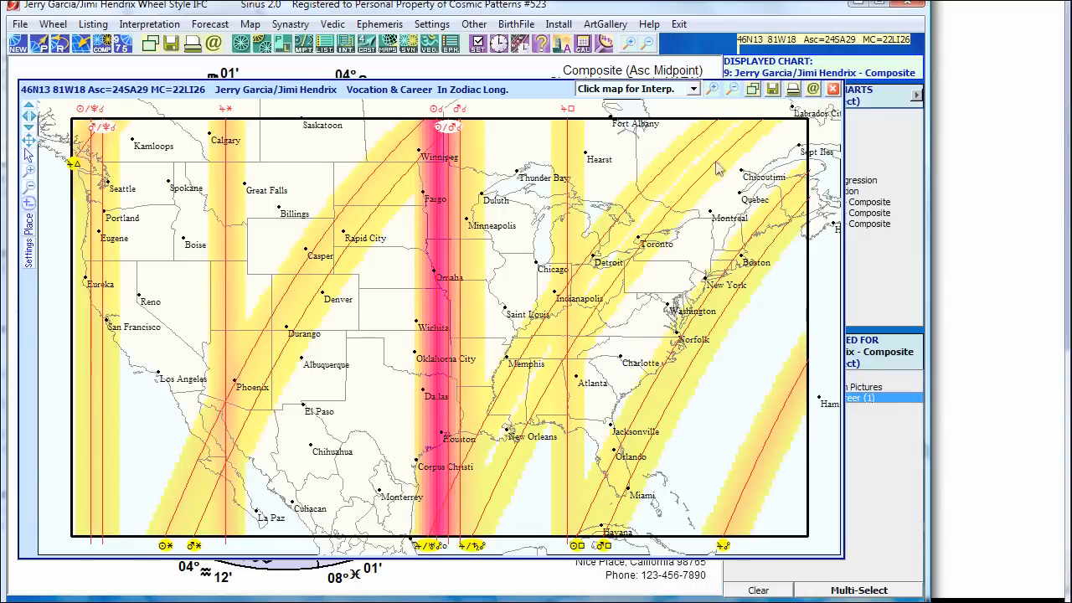
{"action": "left_click", "coordinate": [833, 89]}
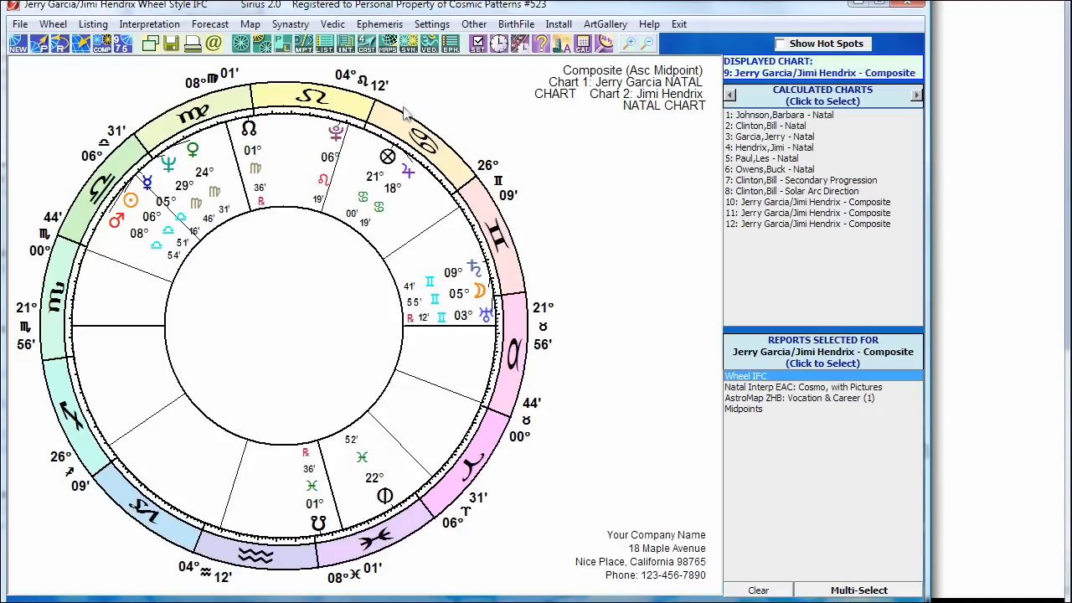
{"action": "left_click", "coordinate": [372, 48]}
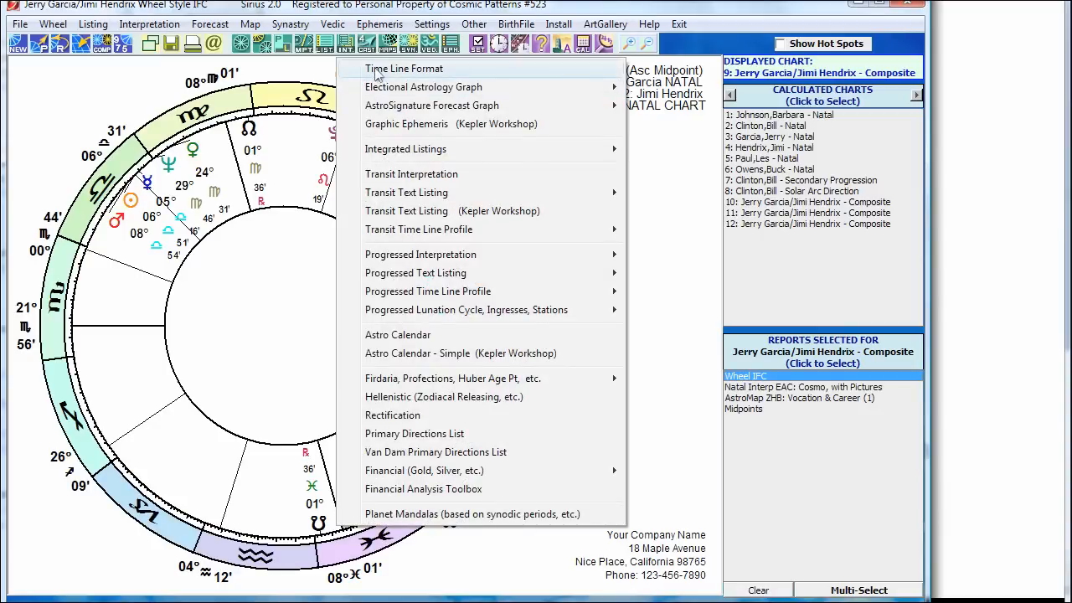
Step: Draw a one-month Transit-to-Natal Time Line forecast starting April 1, 2015
{"action": "left_click", "coordinate": [377, 72]}
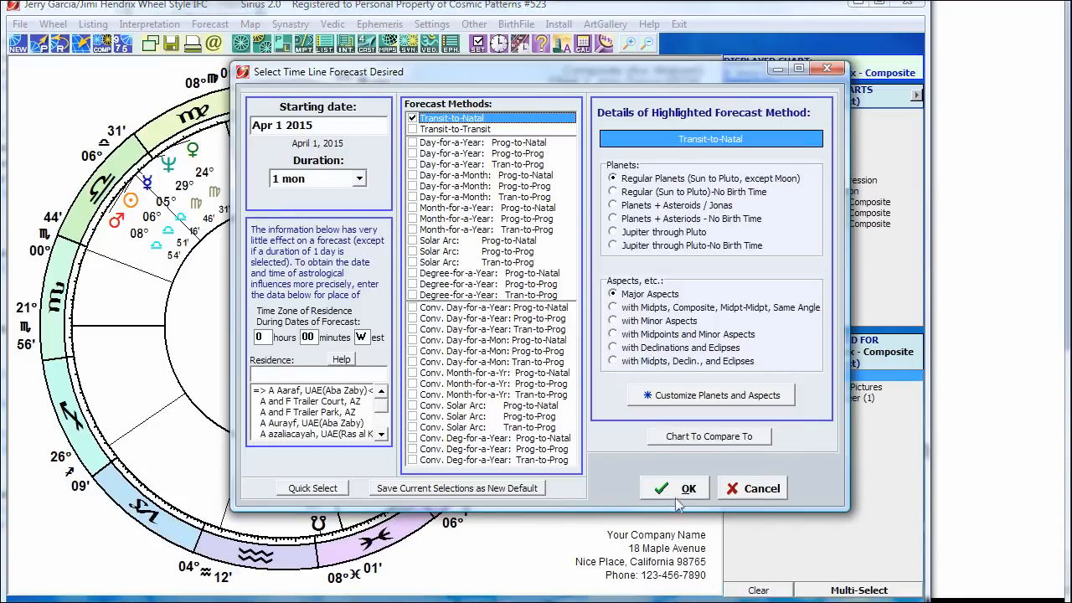
{"action": "left_click", "coordinate": [678, 493]}
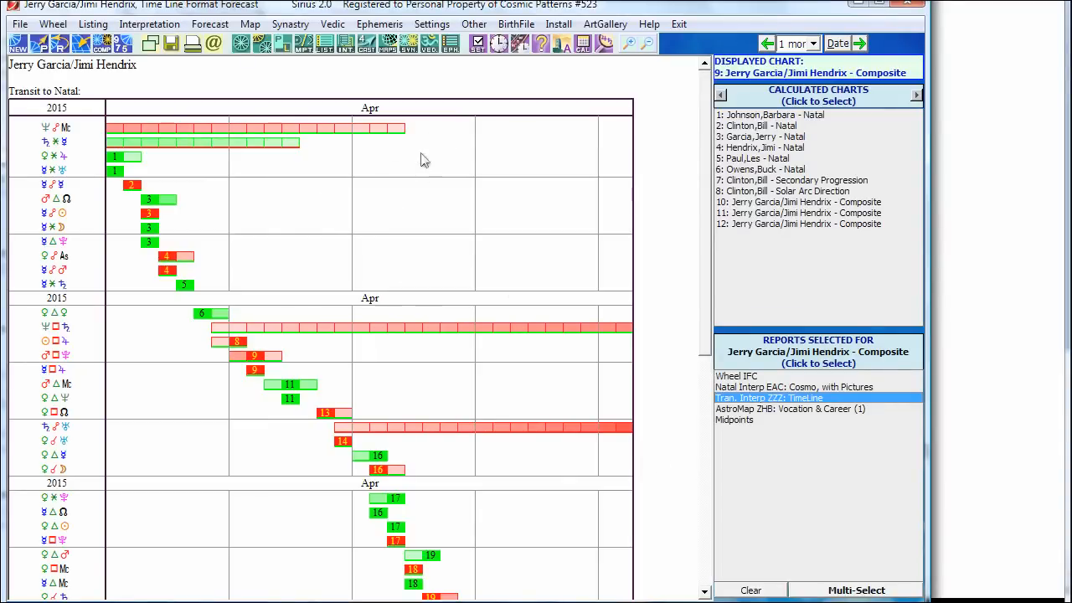
{"action": "left_click", "coordinate": [366, 44]}
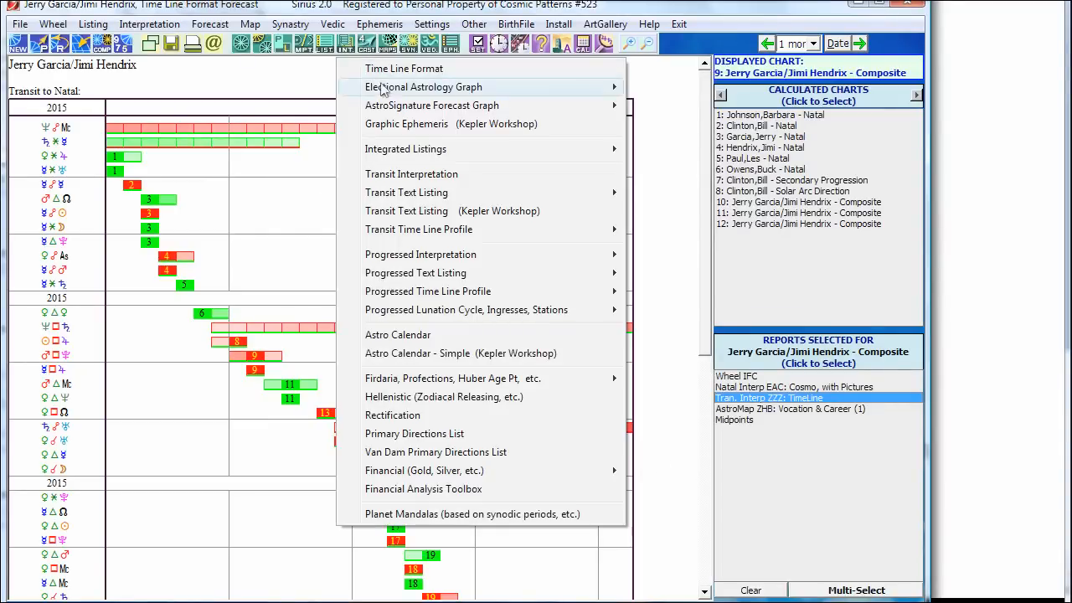
Step: Run the Business Success AstroSignature forecast graph
{"action": "mouse_move", "coordinate": [385, 109]}
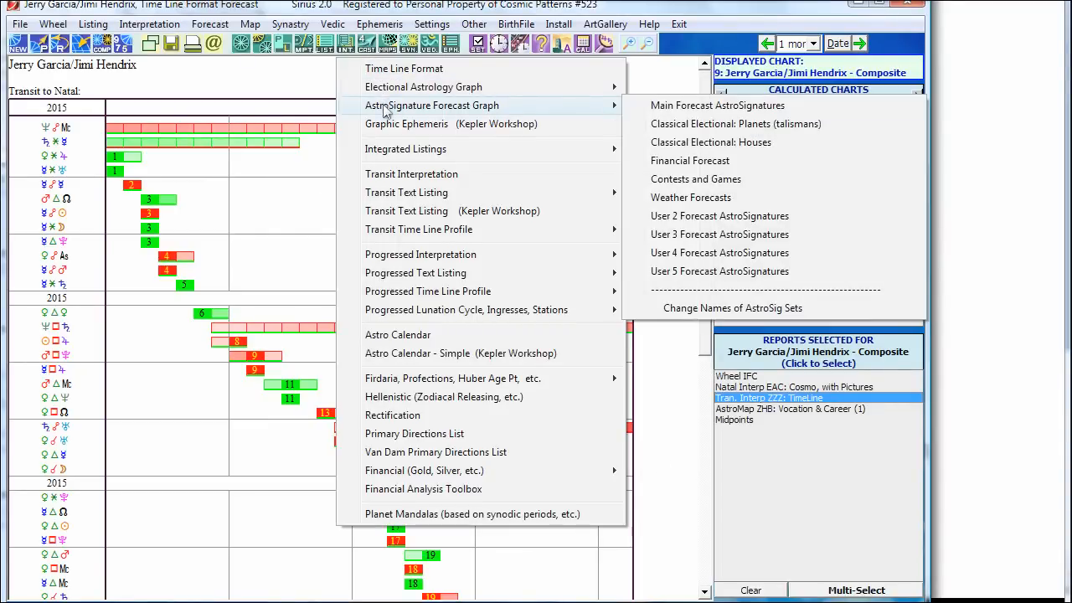
{"action": "left_click", "coordinate": [683, 106]}
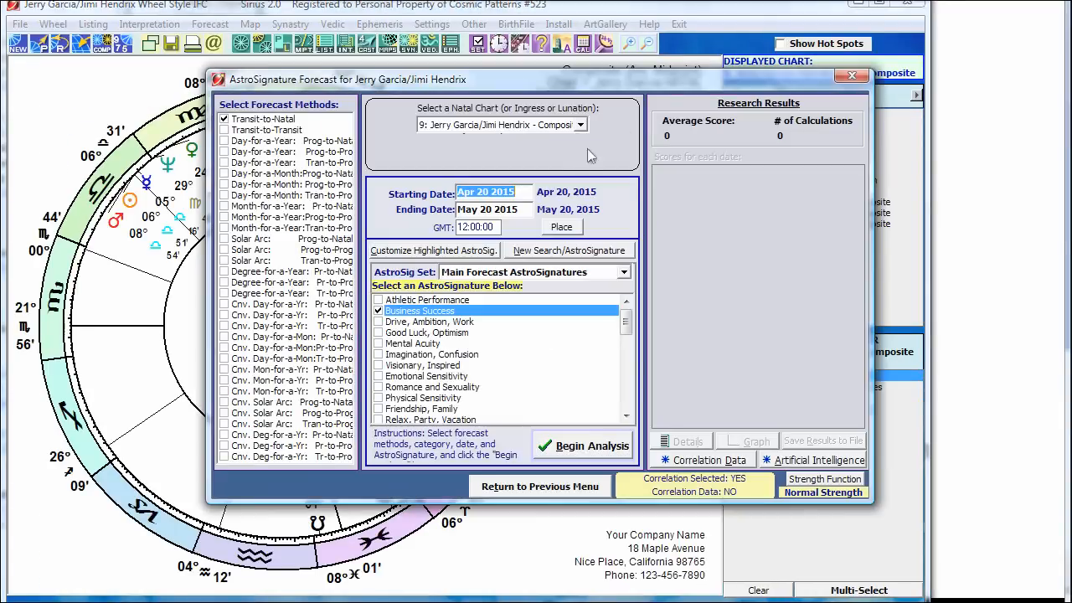
{"action": "left_click", "coordinate": [578, 445]}
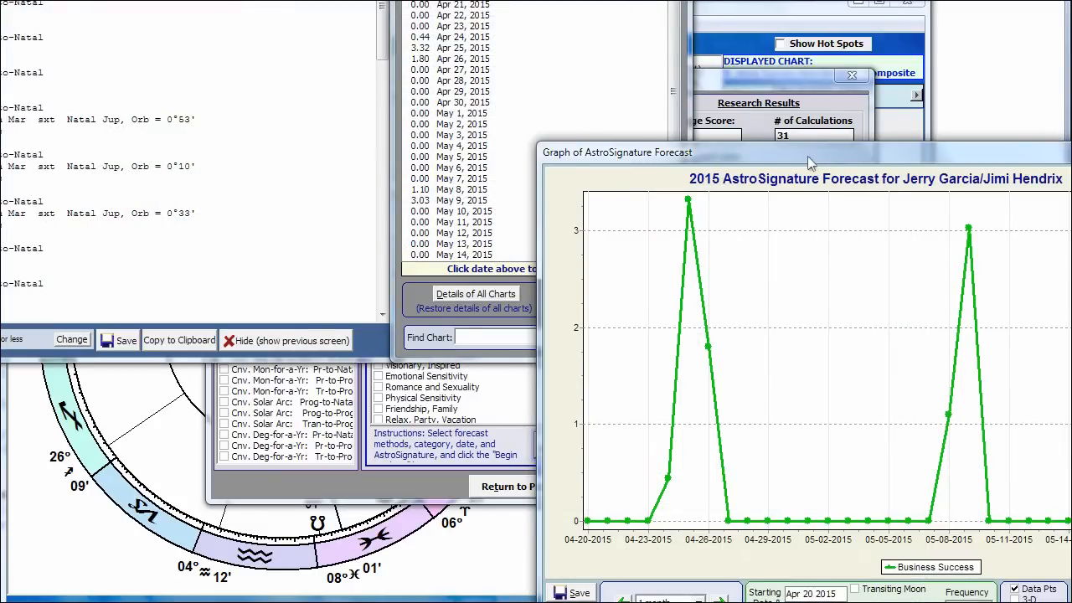
Step: Arrange the graph, score details and date listing windows, then return to the wheel
{"action": "left_click_drag", "start_coordinate": [839, 156], "coordinate": [543, 100]}
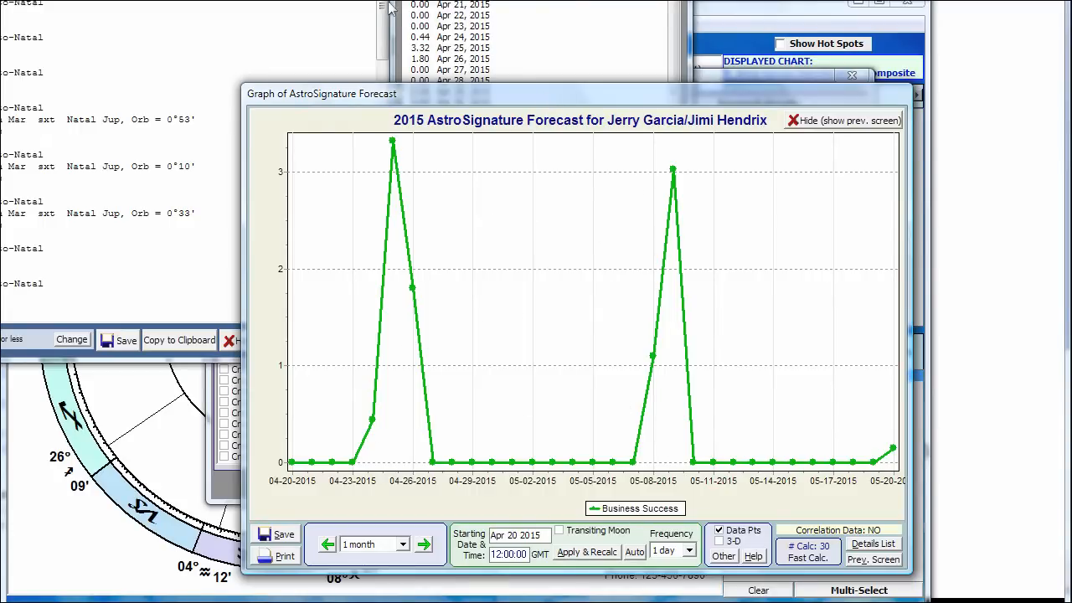
{"action": "mouse_move", "coordinate": [390, 6]}
{"action": "left_mouse_down"}
{"action": "mouse_move", "coordinate": [407, 36]}
{"action": "mouse_move", "coordinate": [398, 11]}
{"action": "left_mouse_up"}
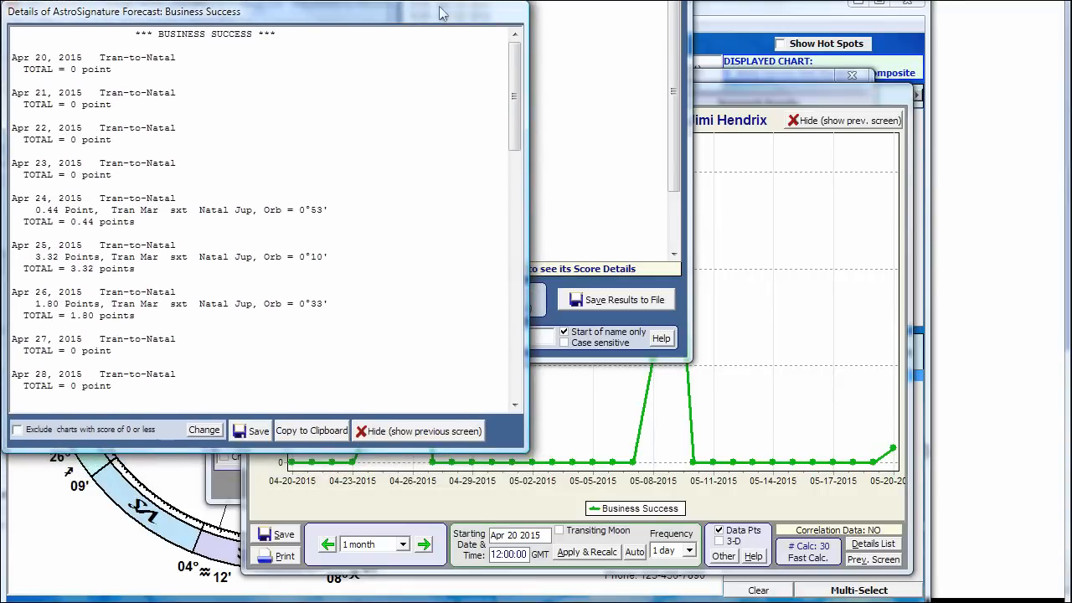
{"action": "left_click_drag", "start_coordinate": [552, 0], "coordinate": [696, 15]}
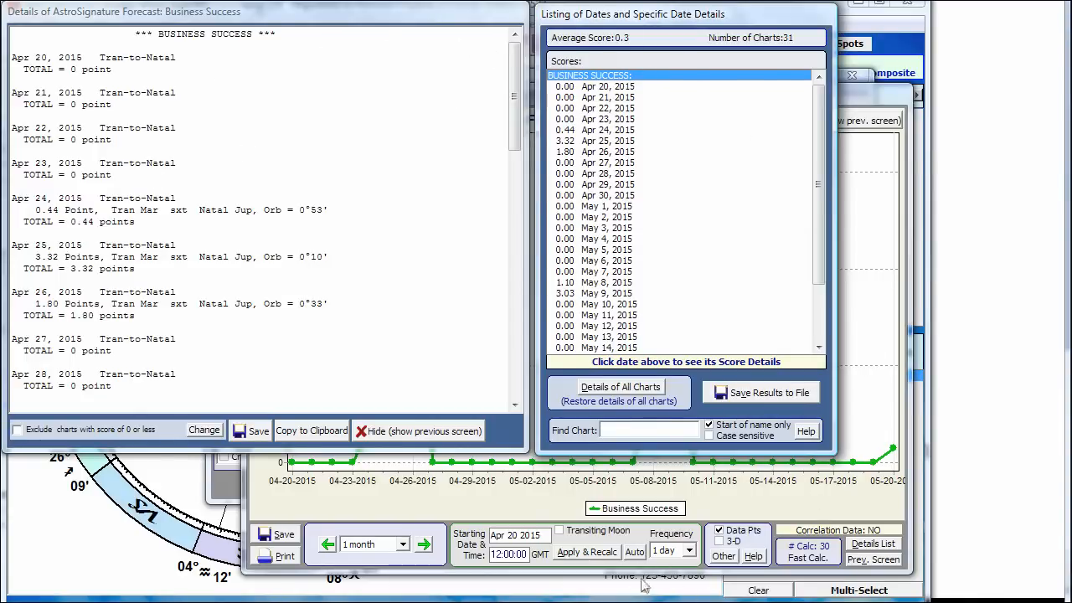
{"action": "left_click", "coordinate": [753, 508]}
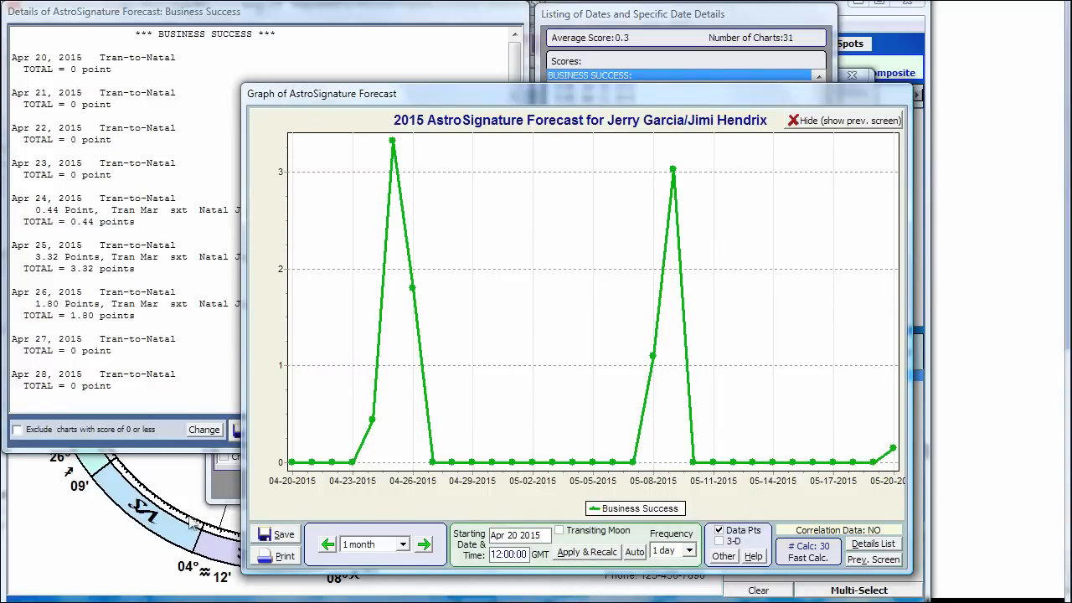
{"action": "left_click", "coordinate": [219, 488]}
{"action": "left_click", "coordinate": [498, 490]}
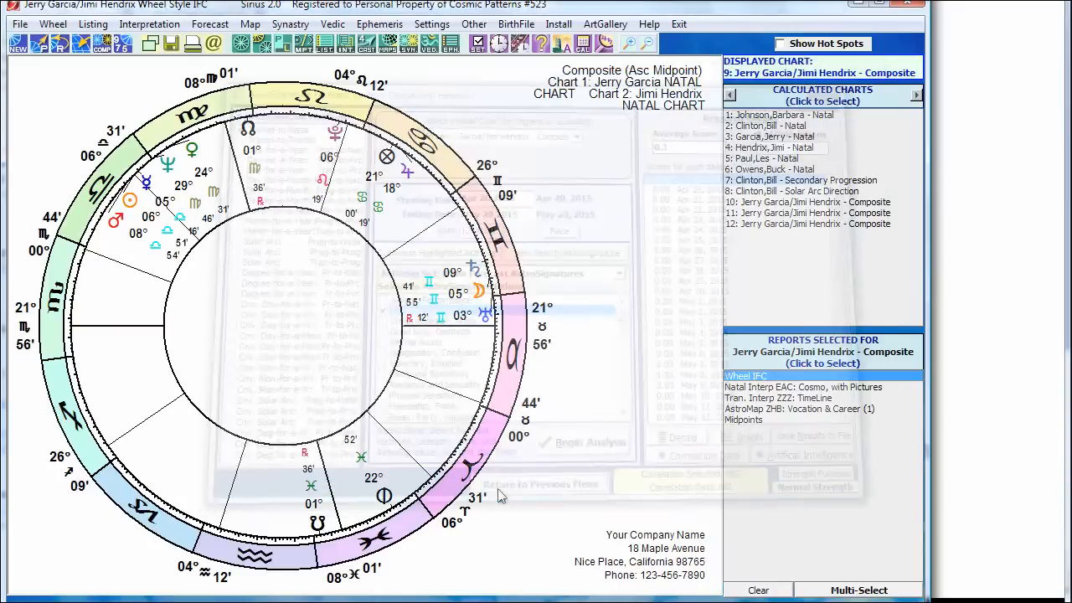
Step: After checking the feature notes, calculate a Hellenistic Time Lords report with default settings
{"action": "left_click", "coordinate": [1031, 230]}
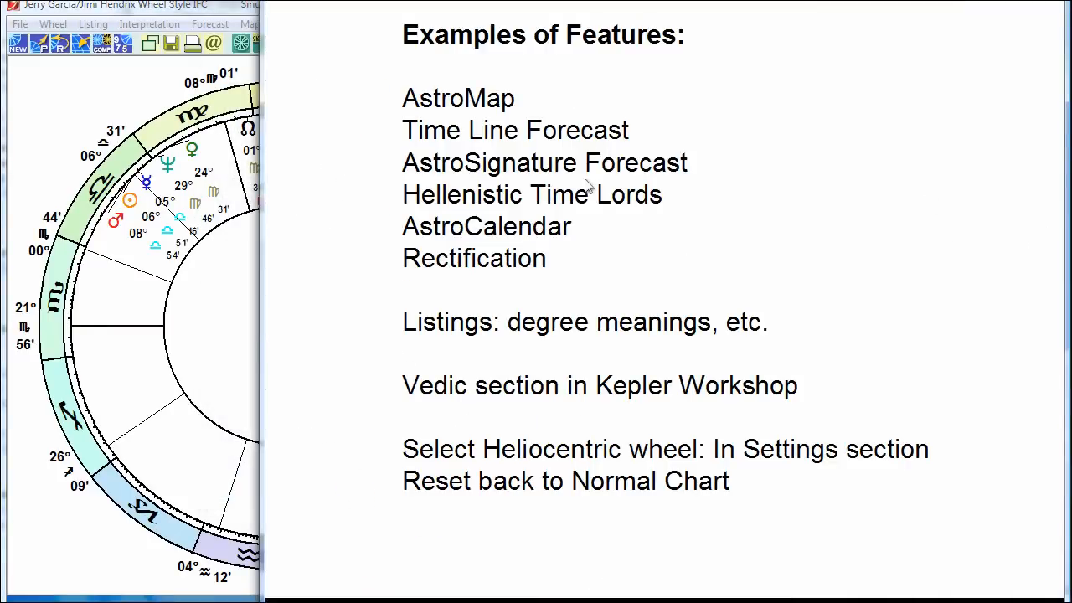
{"action": "left_click", "coordinate": [126, 95]}
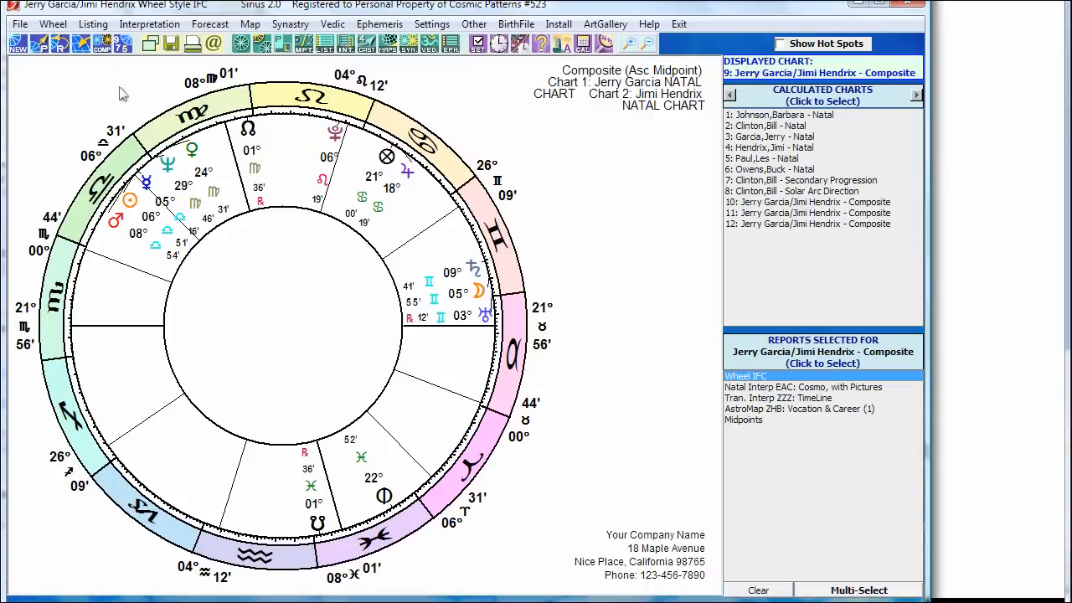
{"action": "left_click", "coordinate": [368, 46]}
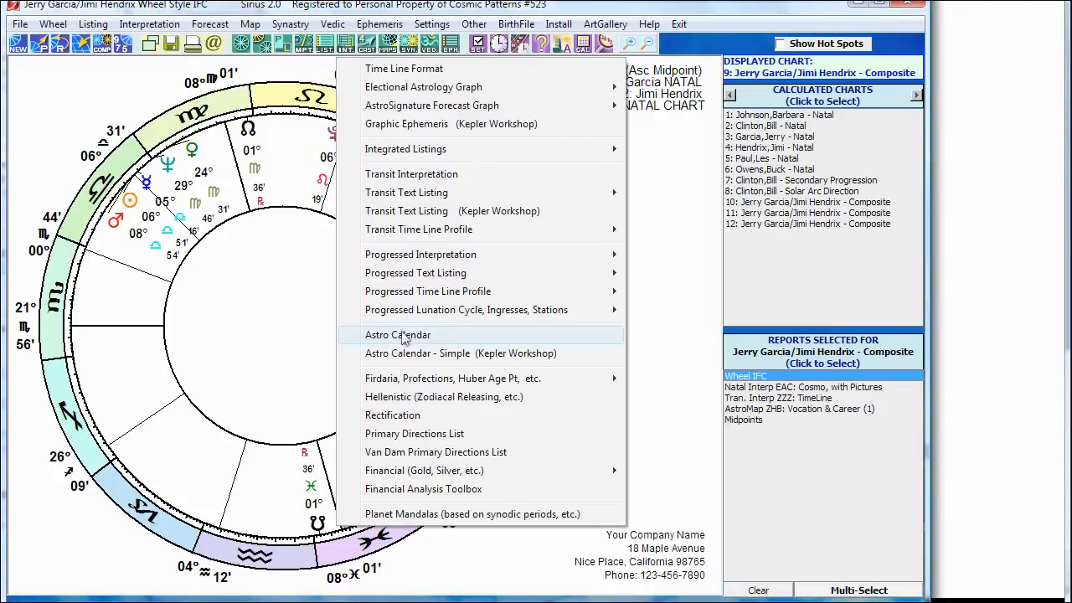
{"action": "left_click", "coordinate": [412, 396]}
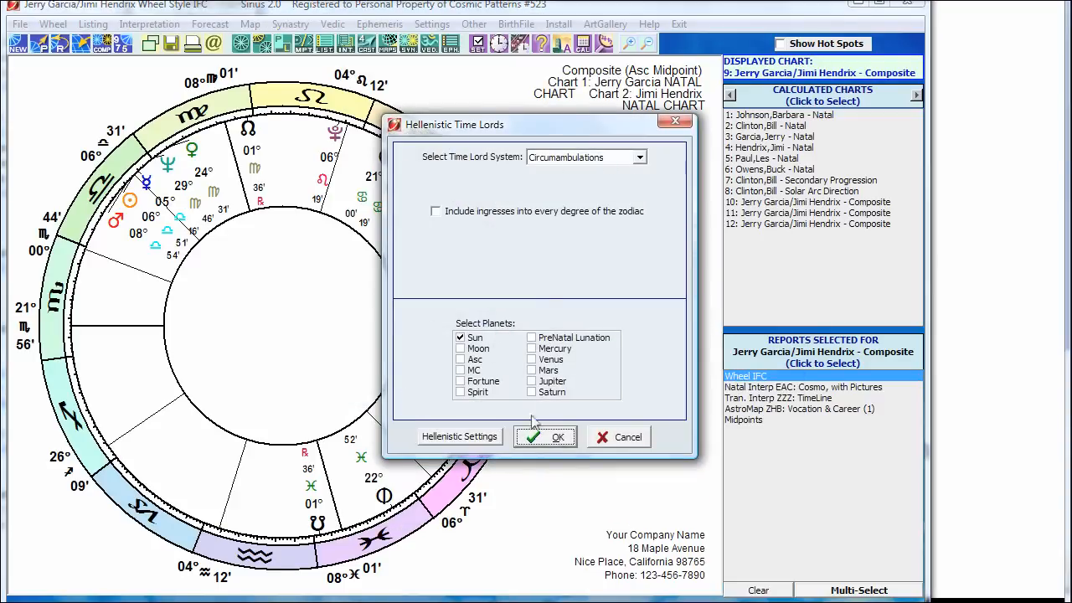
{"action": "left_click", "coordinate": [544, 436]}
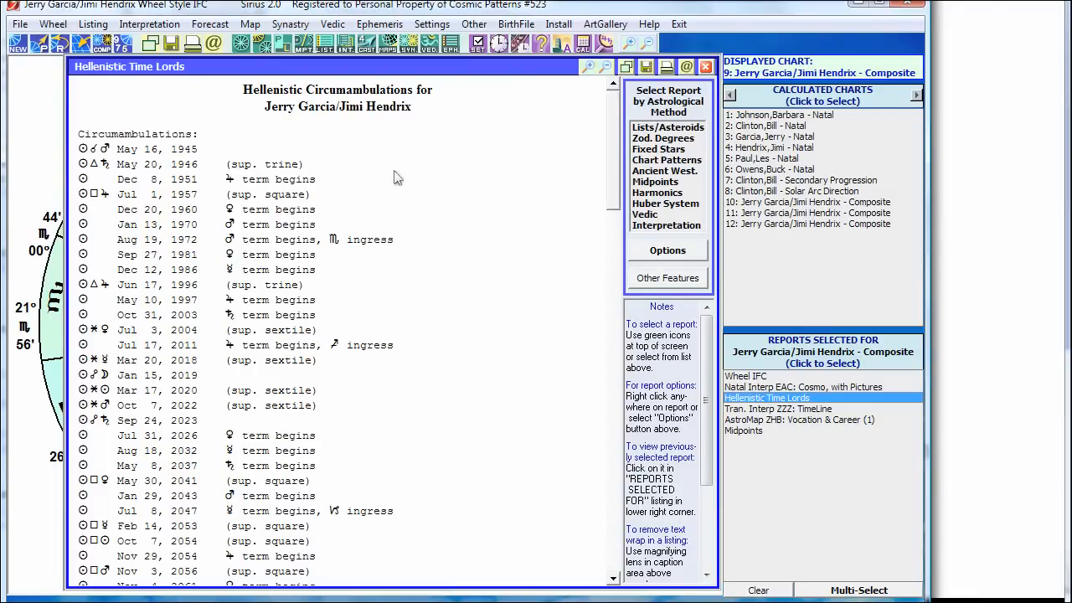
Step: Look at the report options, including Zodiacal Aphesis, cancel them, and close the report
{"action": "right_click", "coordinate": [397, 177]}
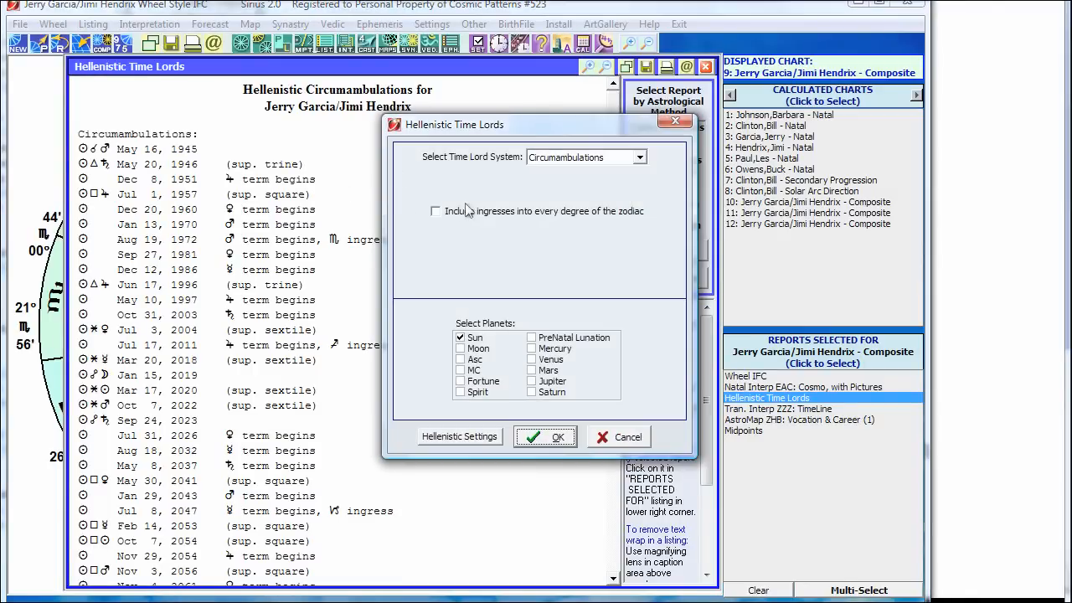
{"action": "left_click", "coordinate": [589, 159]}
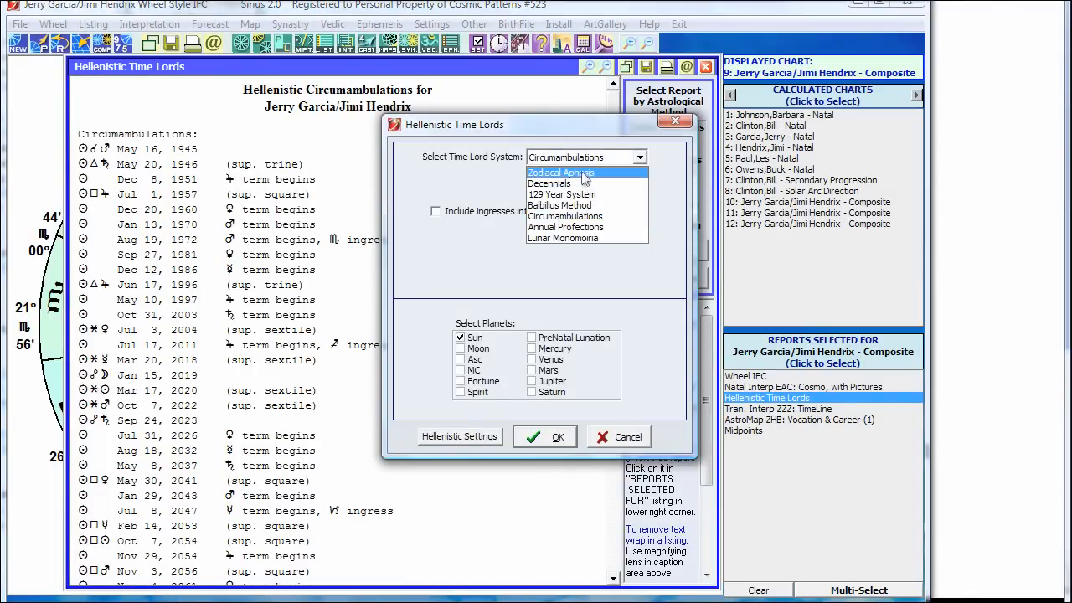
{"action": "left_click", "coordinate": [583, 171]}
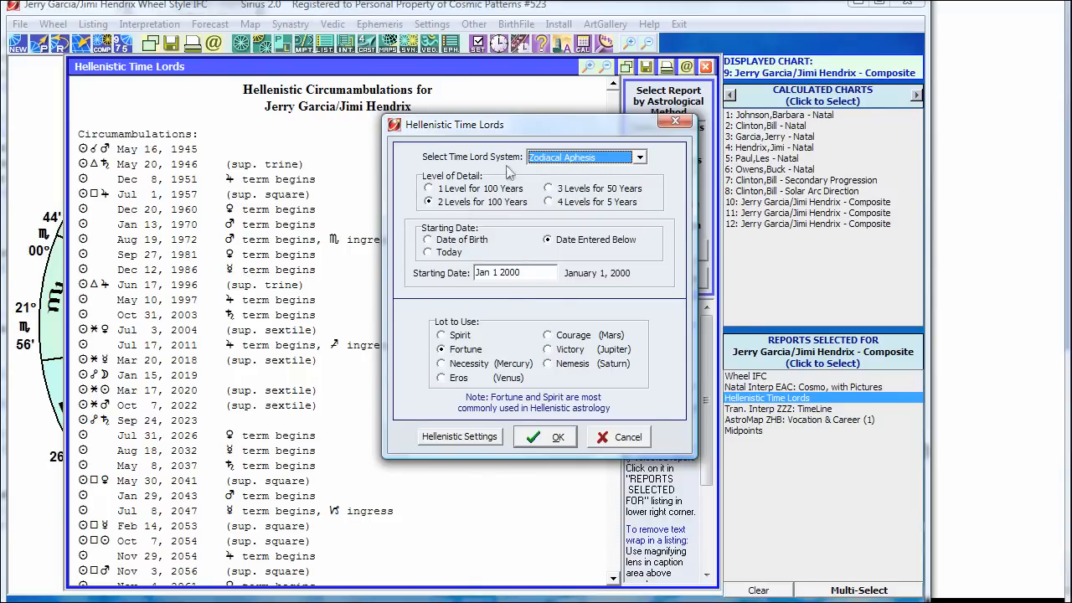
{"action": "left_click", "coordinate": [619, 437]}
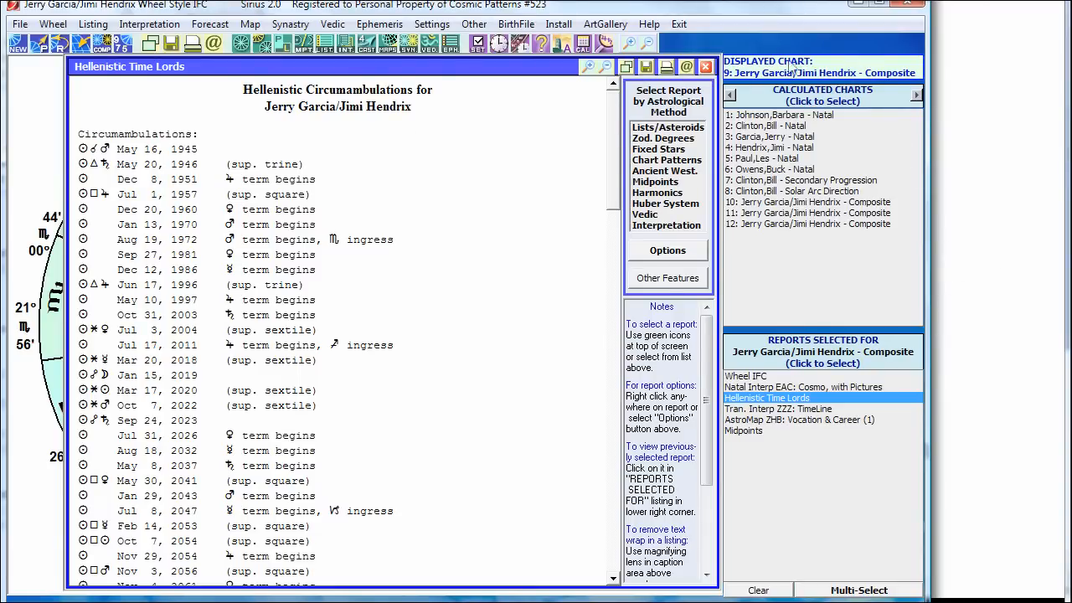
{"action": "left_click", "coordinate": [706, 67]}
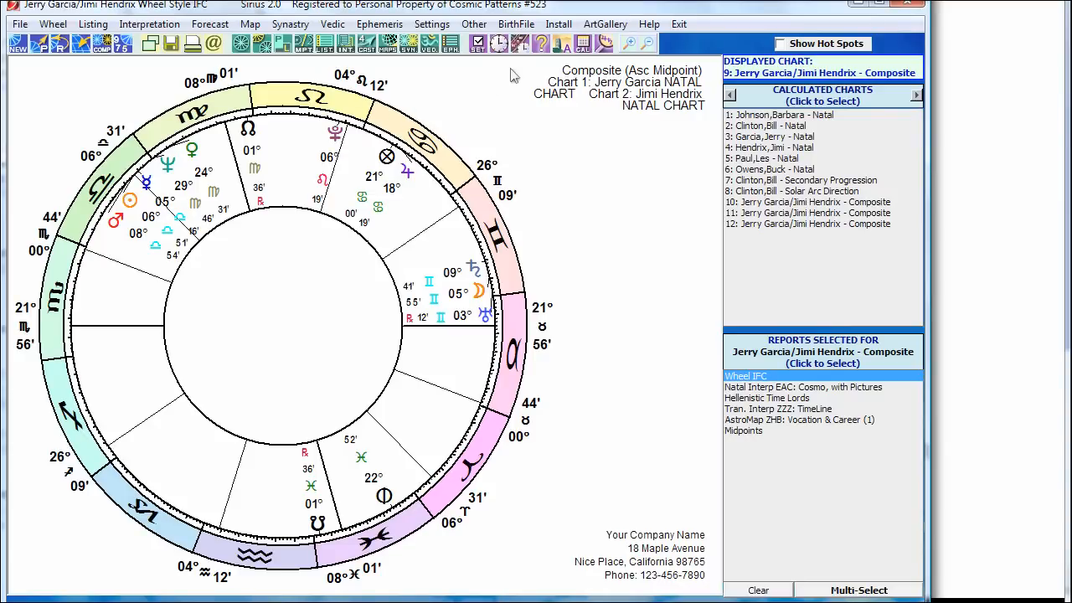
Step: Request Chakras, Vargas, & Tables (Kepler Workshop) from the Vedic menu
{"action": "left_click", "coordinate": [429, 44]}
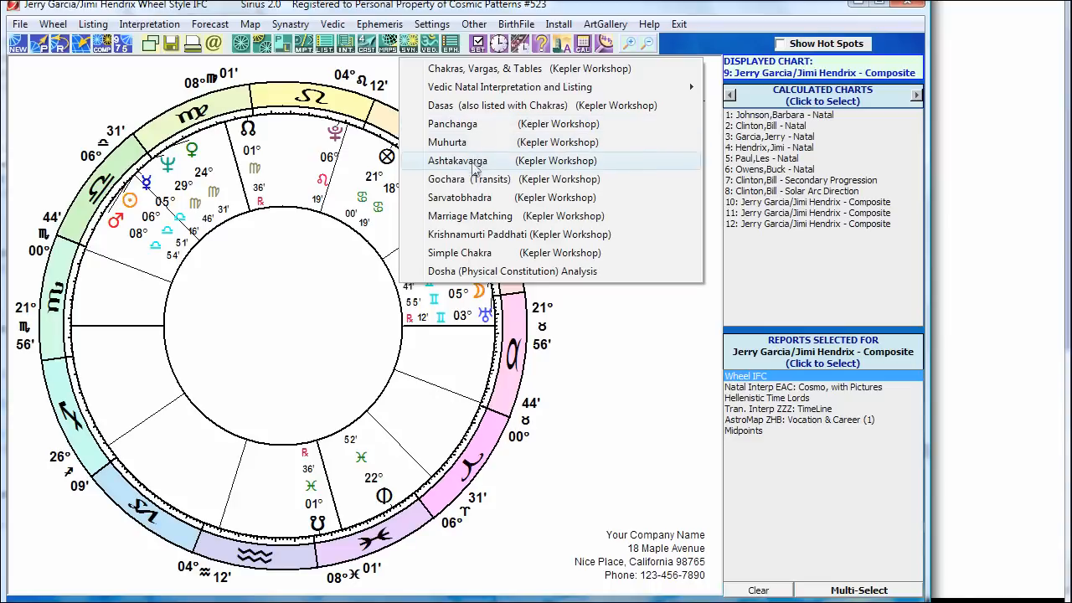
{"action": "left_click", "coordinate": [481, 75]}
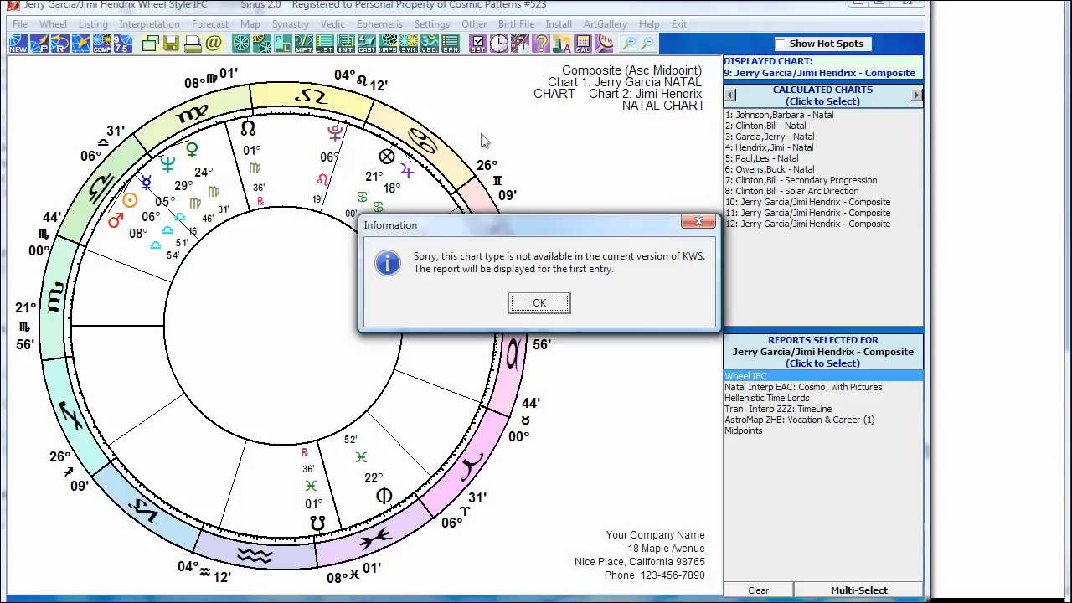
Step: Dismiss the notice, widen the tables panel, view chakra preferences unchanged, and return to the wheel
{"action": "left_click", "coordinate": [536, 302]}
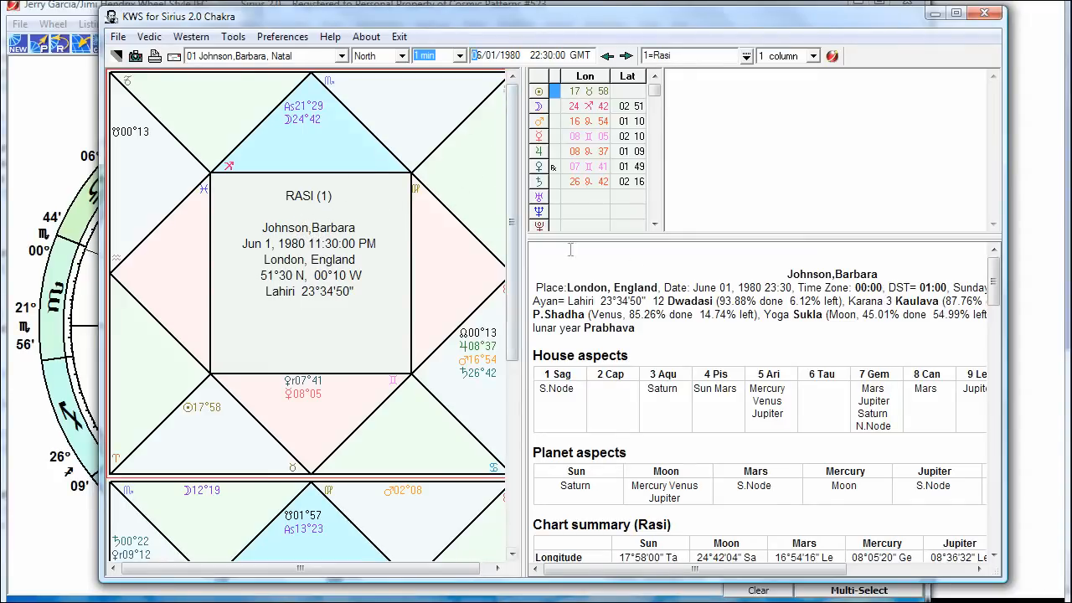
{"action": "left_click_drag", "start_coordinate": [519, 194], "coordinate": [474, 201]}
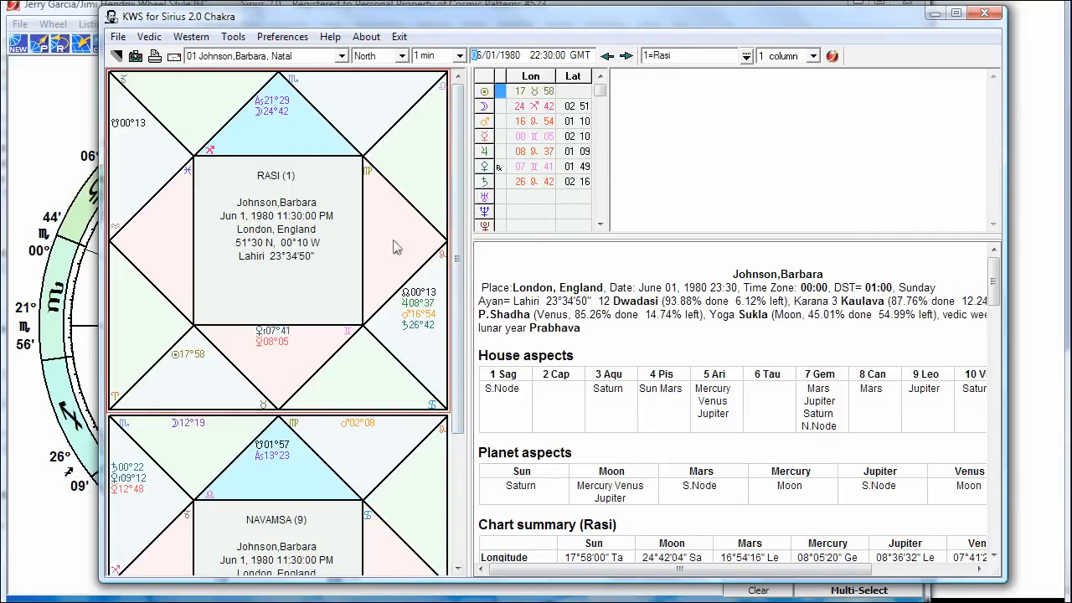
{"action": "right_click", "coordinate": [399, 236]}
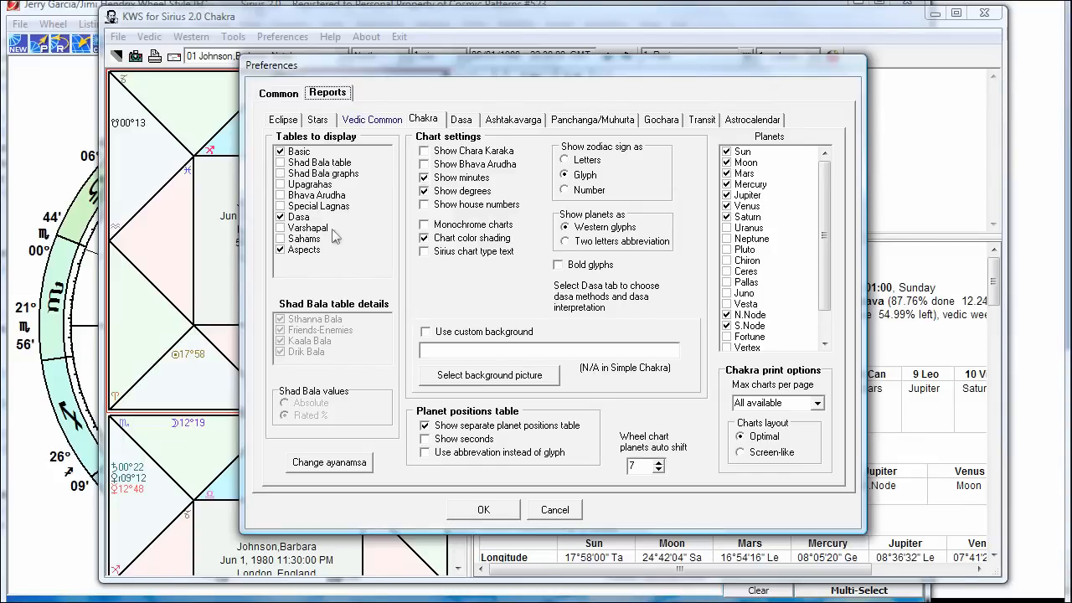
{"action": "left_click", "coordinate": [555, 510]}
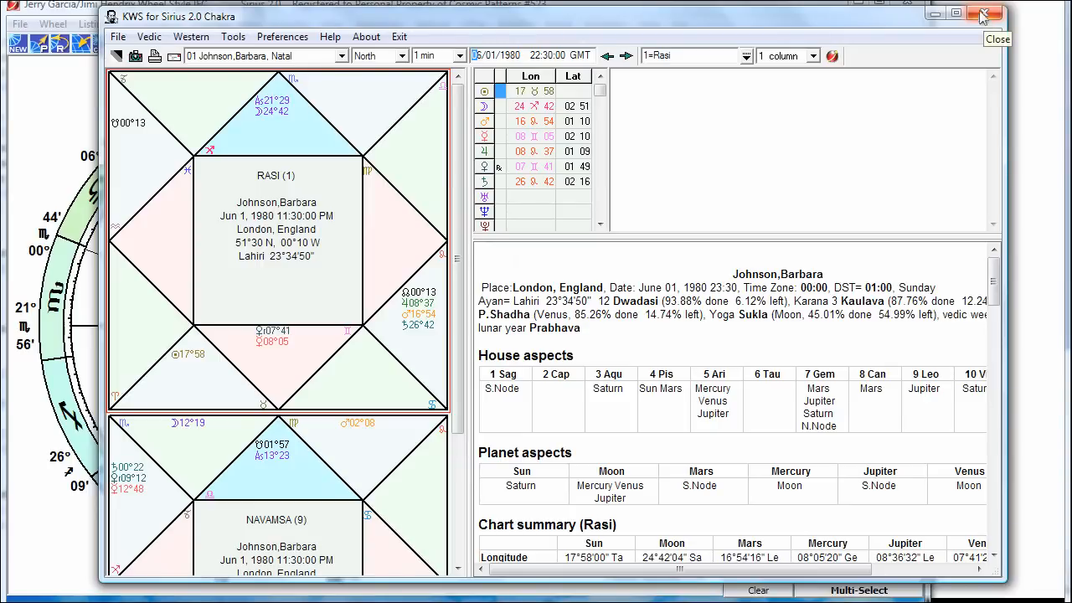
{"action": "left_click", "coordinate": [73, 126]}
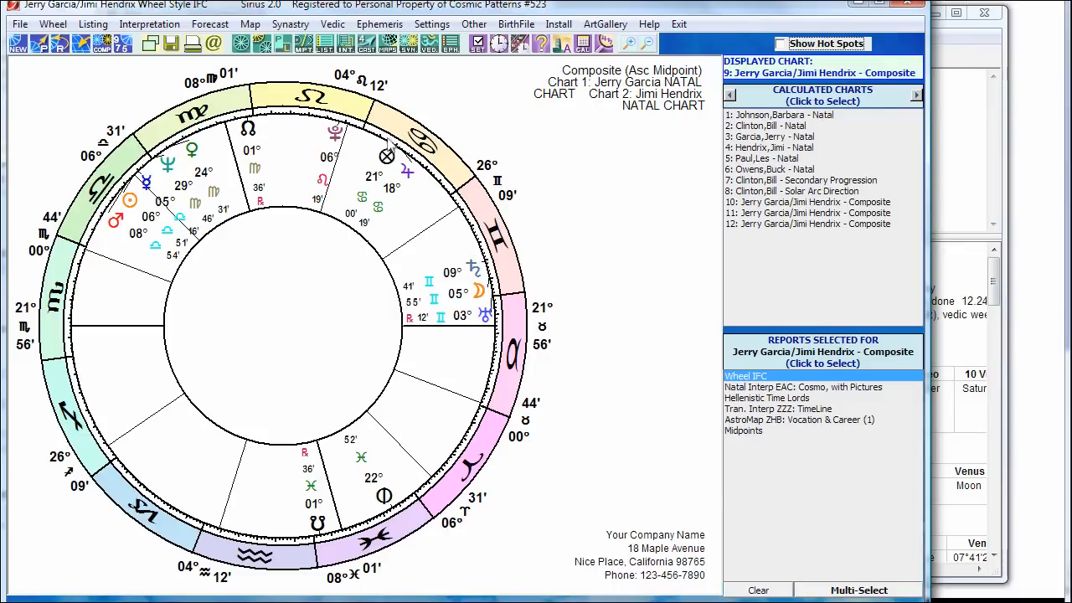
{"action": "right_click", "coordinate": [389, 159]}
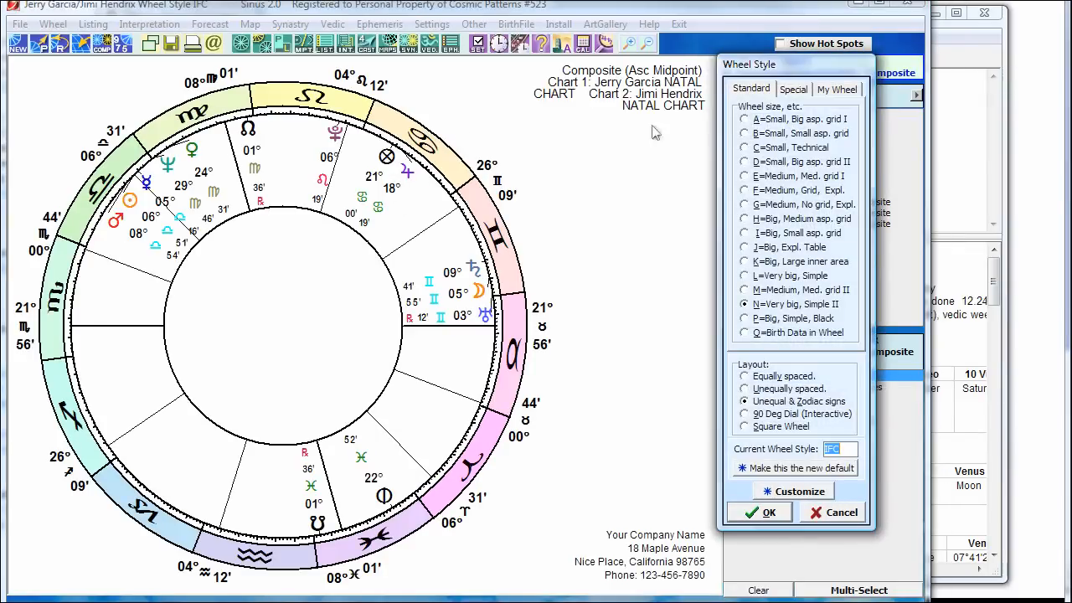
{"action": "left_click", "coordinate": [799, 492]}
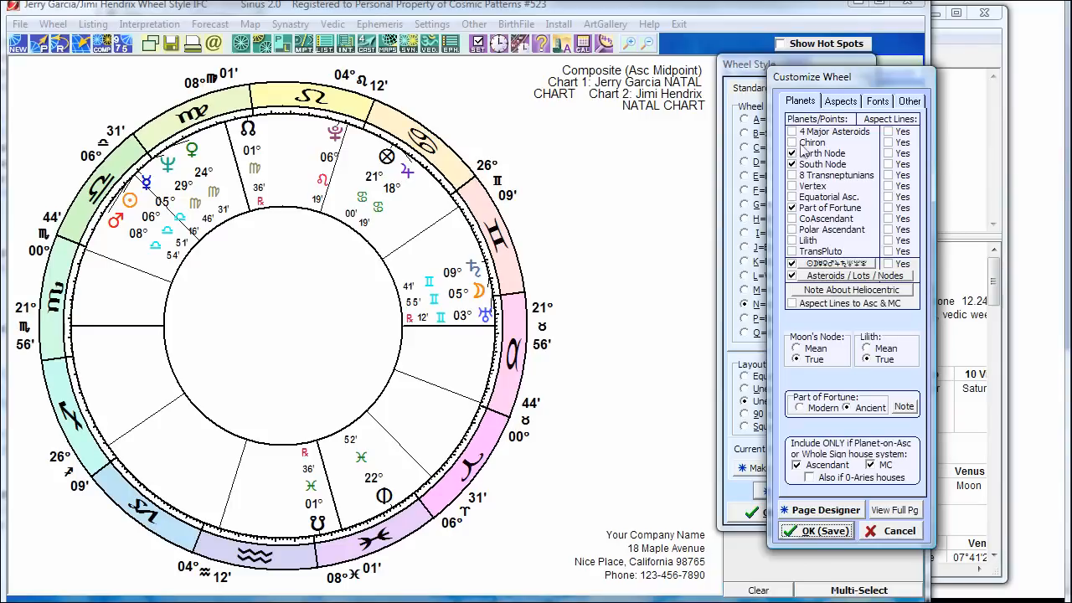
{"action": "left_click", "coordinate": [792, 142]}
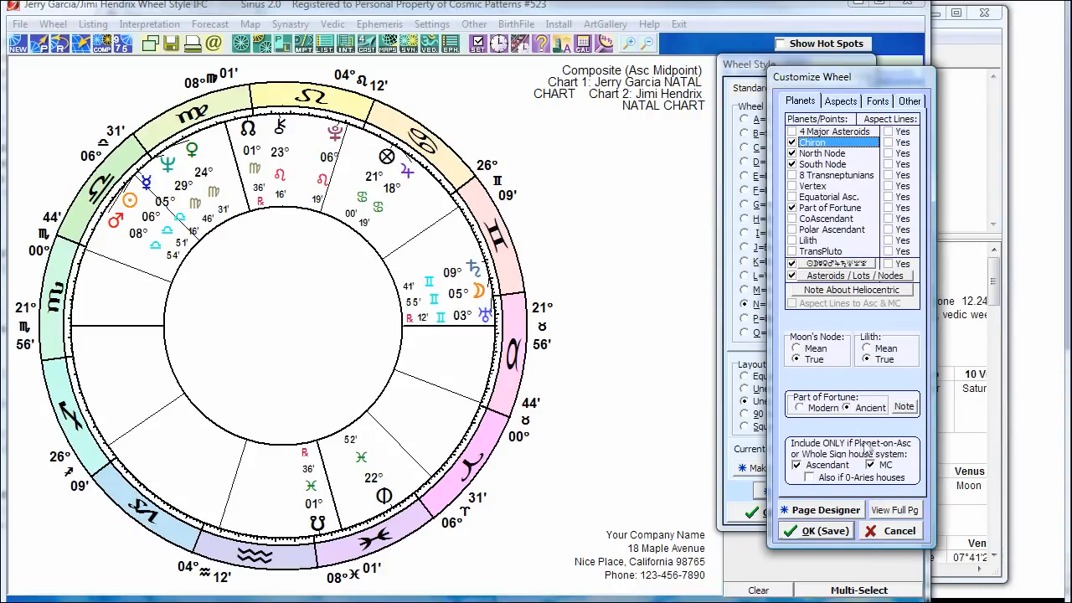
{"action": "left_click", "coordinate": [898, 532]}
{"action": "left_click", "coordinate": [829, 510]}
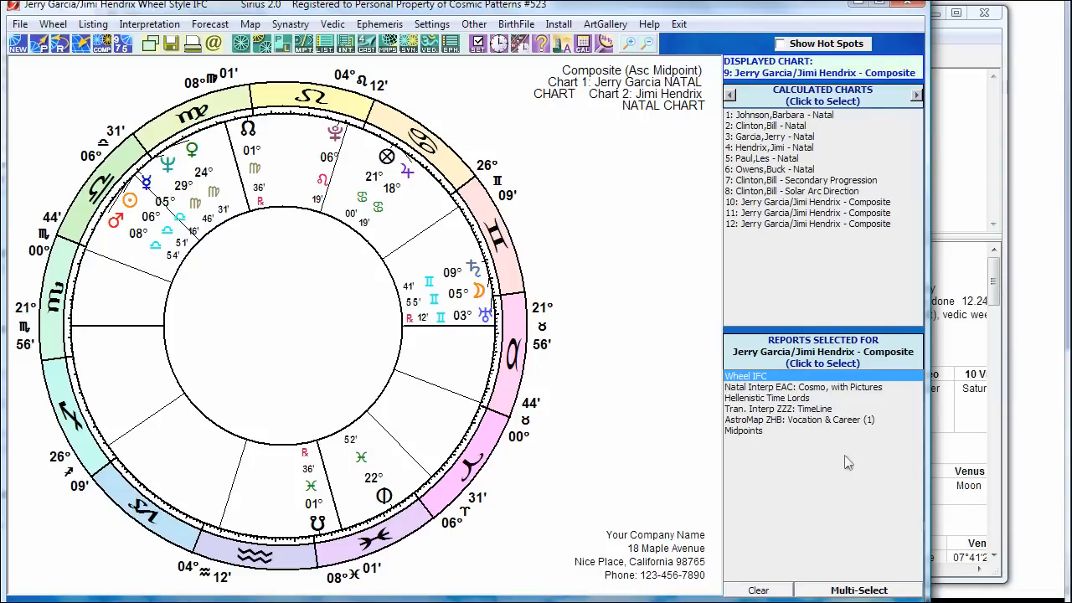
Step: Show the first natal chart, born June 1, 1980, in place of the composite wheel
{"action": "key", "text": "alt+Tab"}
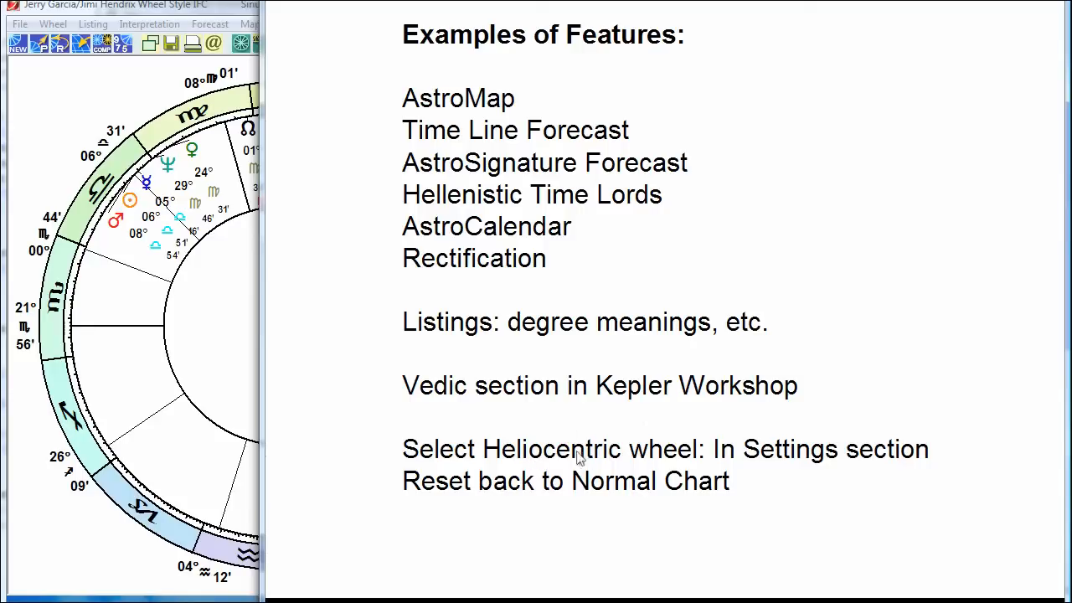
{"action": "left_click", "coordinate": [125, 100]}
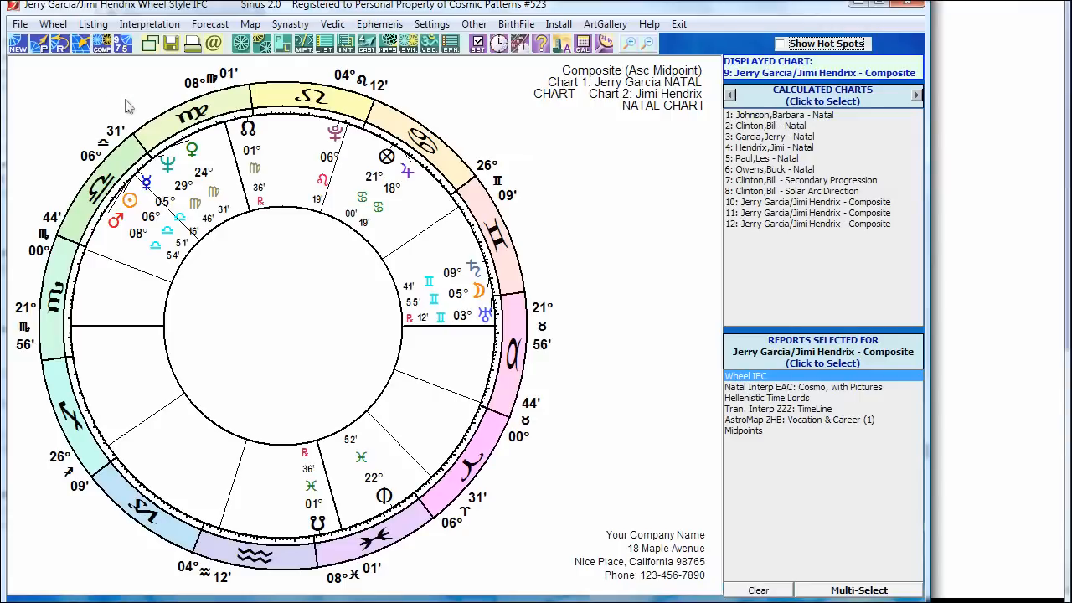
{"action": "left_click", "coordinate": [763, 114]}
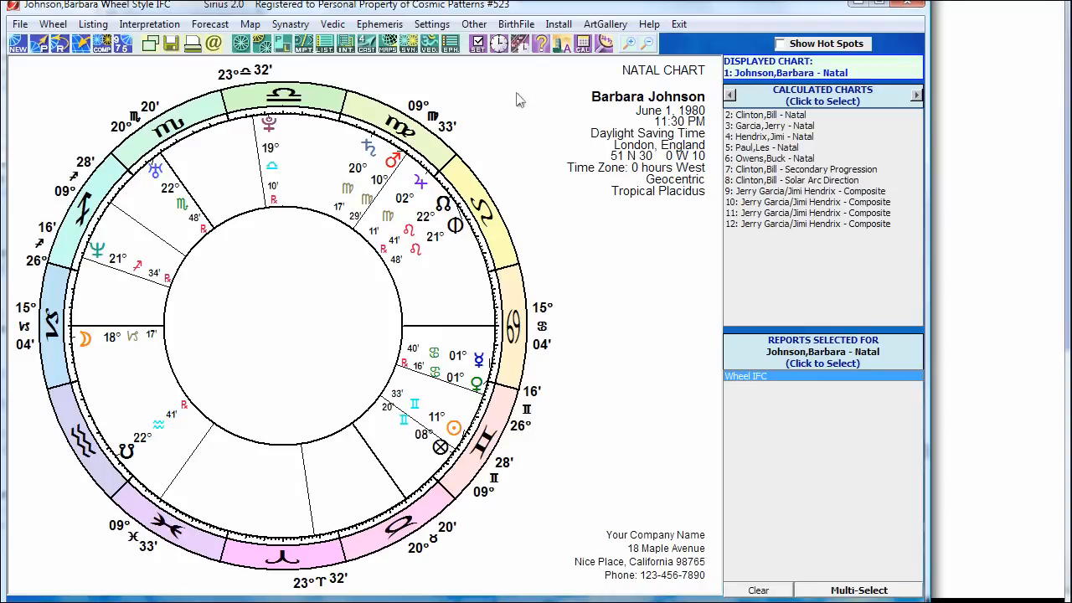
Step: Set the chart's coordinate system to Heliocentric under Settings > Coordinate System
{"action": "left_click", "coordinate": [477, 43]}
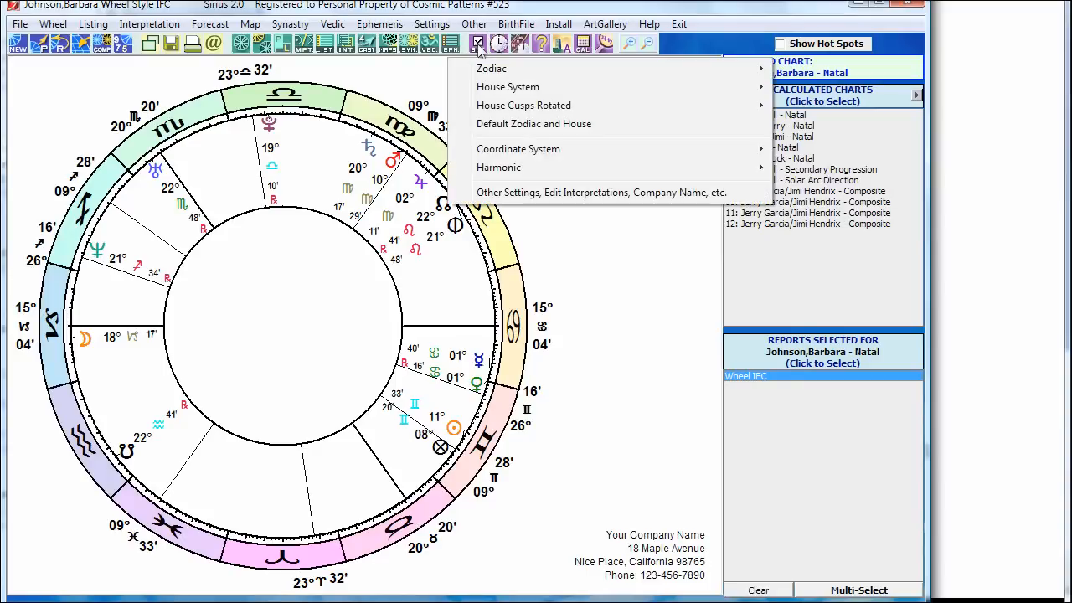
{"action": "mouse_move", "coordinate": [479, 70]}
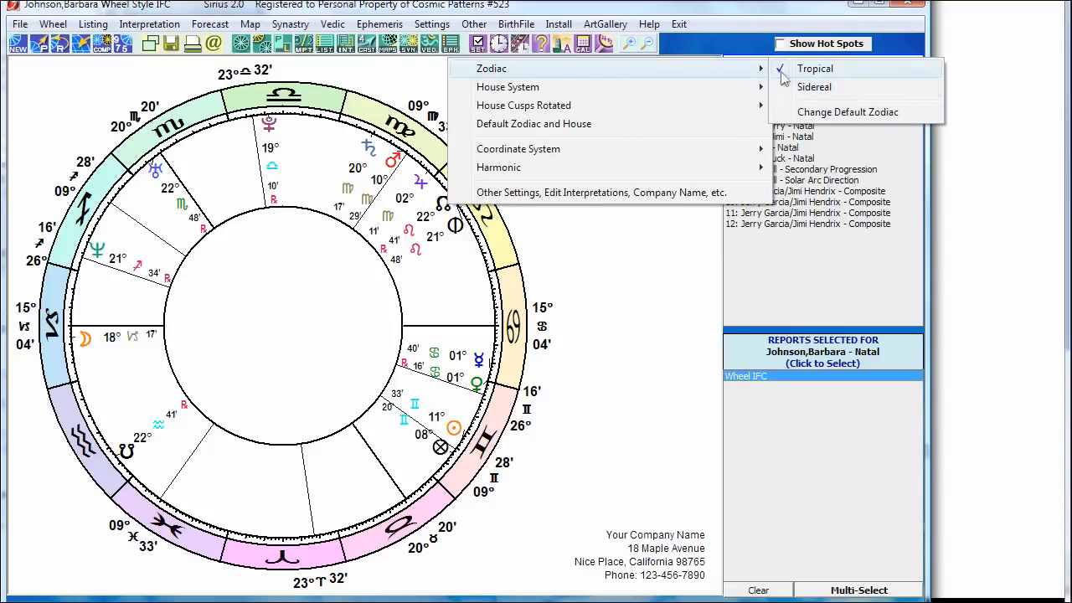
{"action": "mouse_move", "coordinate": [524, 89]}
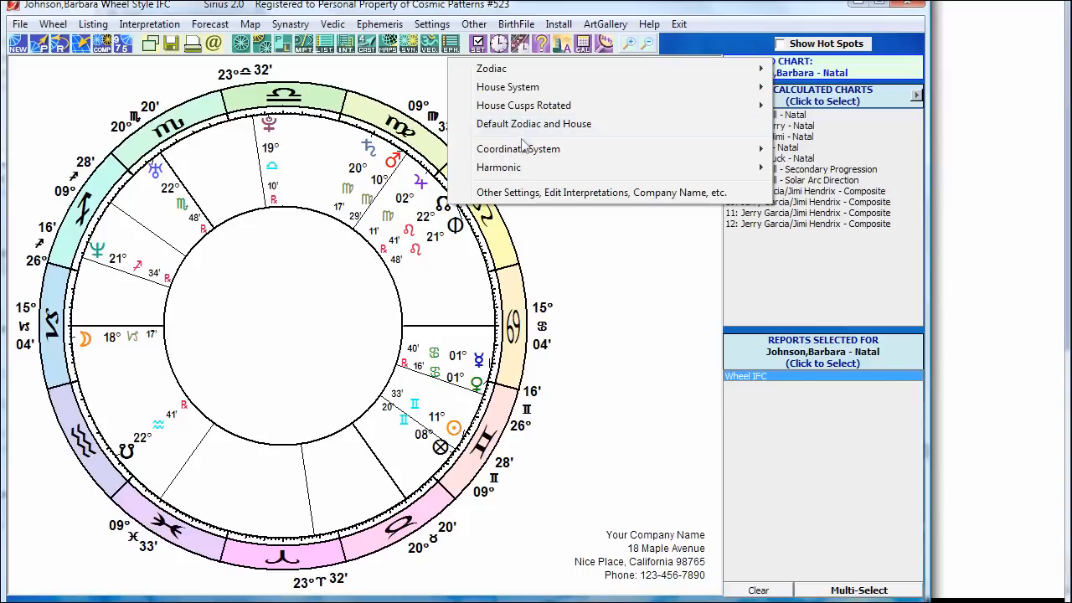
{"action": "mouse_move", "coordinate": [525, 150]}
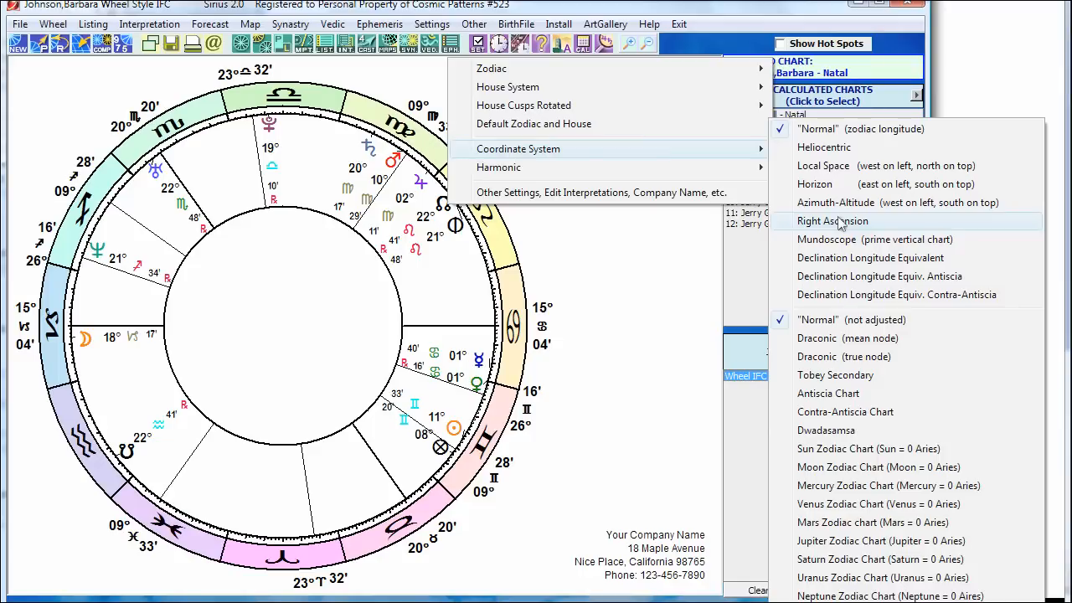
{"action": "left_click", "coordinate": [847, 149]}
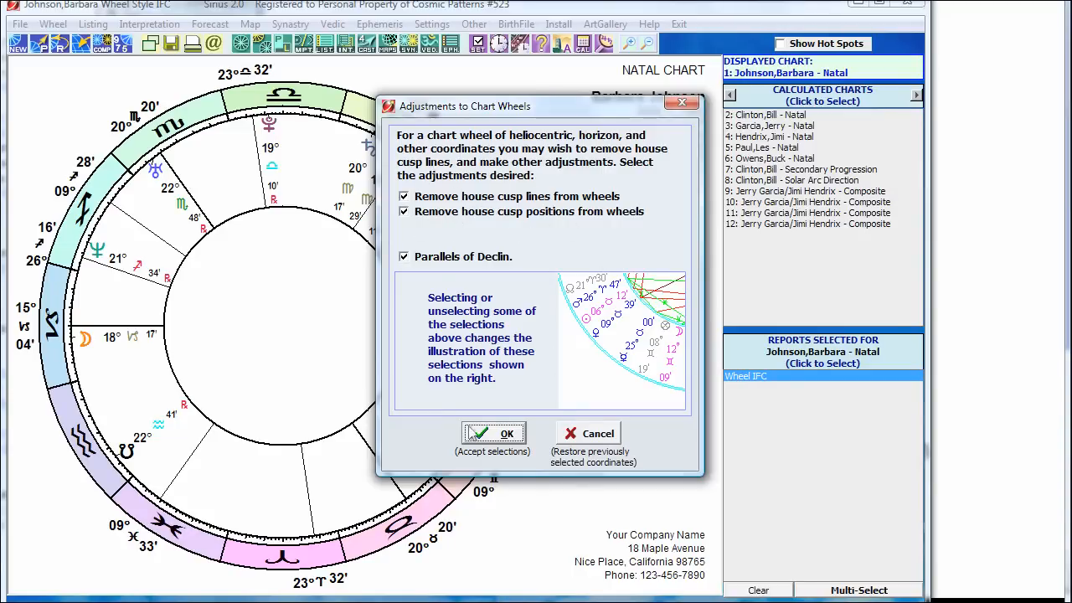
Step: Accept the wheel adjustments removing house cusps, then generate the Midpoints listing from MPT
{"action": "left_click", "coordinate": [500, 436]}
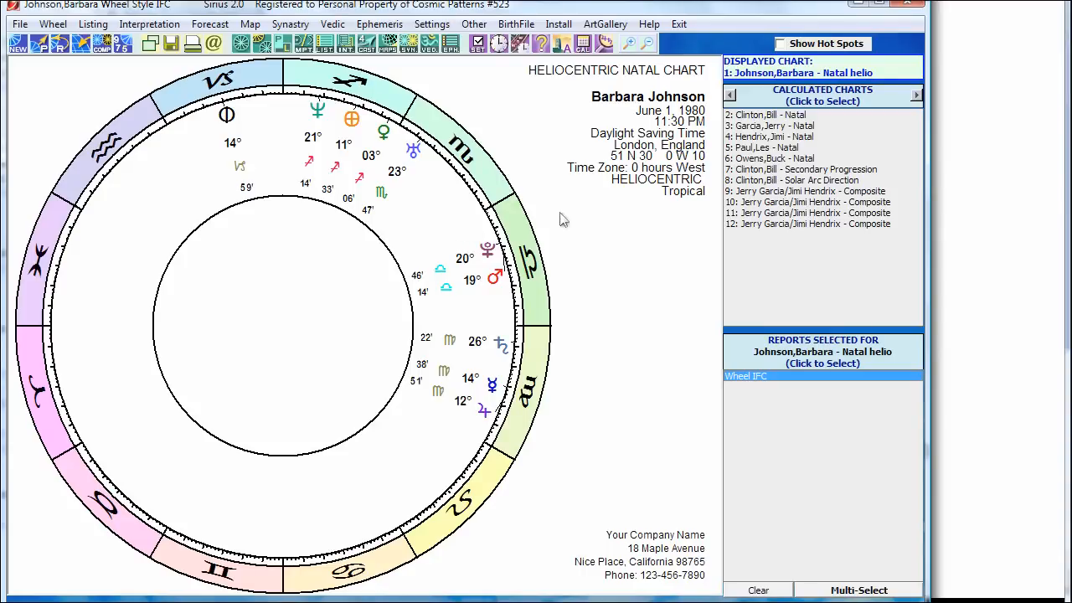
{"action": "left_click", "coordinate": [303, 45]}
{"action": "left_click", "coordinate": [324, 68]}
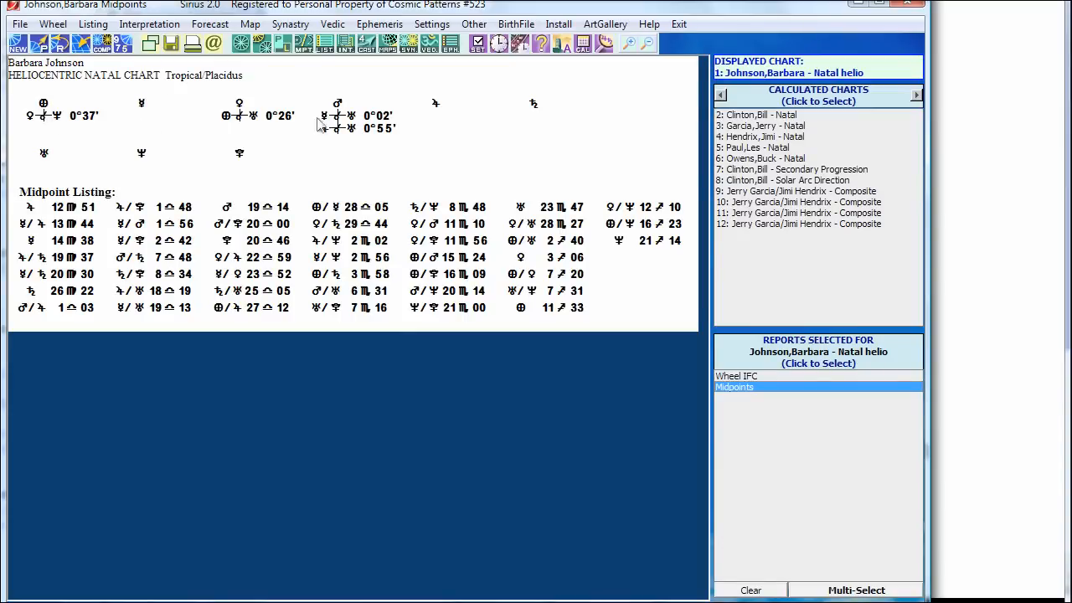
Step: Show the Wheel IFC report again from the Reports Selected For list
{"action": "left_click", "coordinate": [748, 376]}
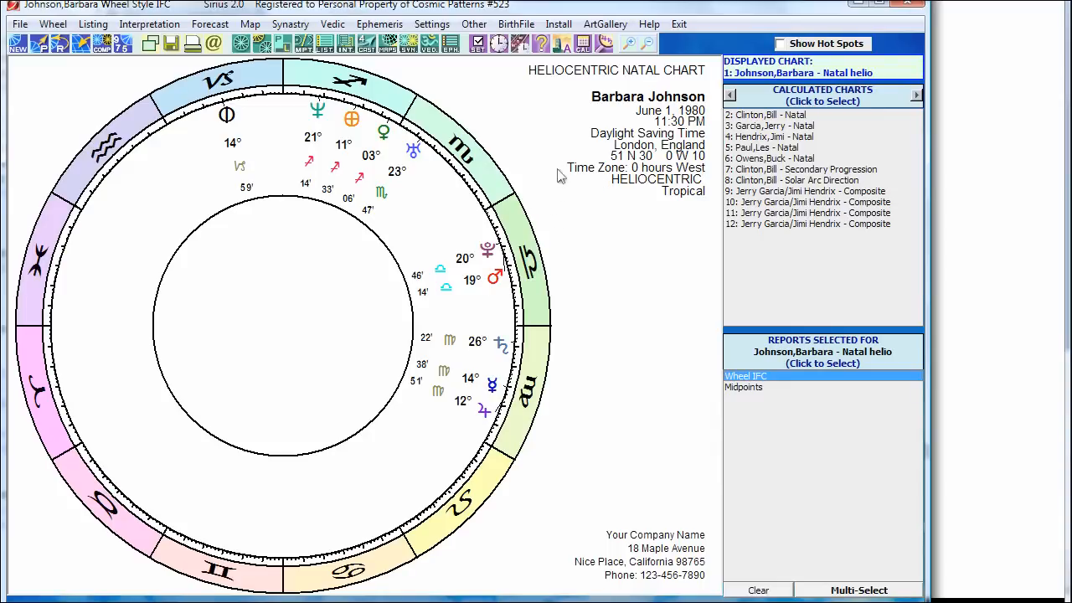
{"action": "left_click", "coordinate": [368, 46]}
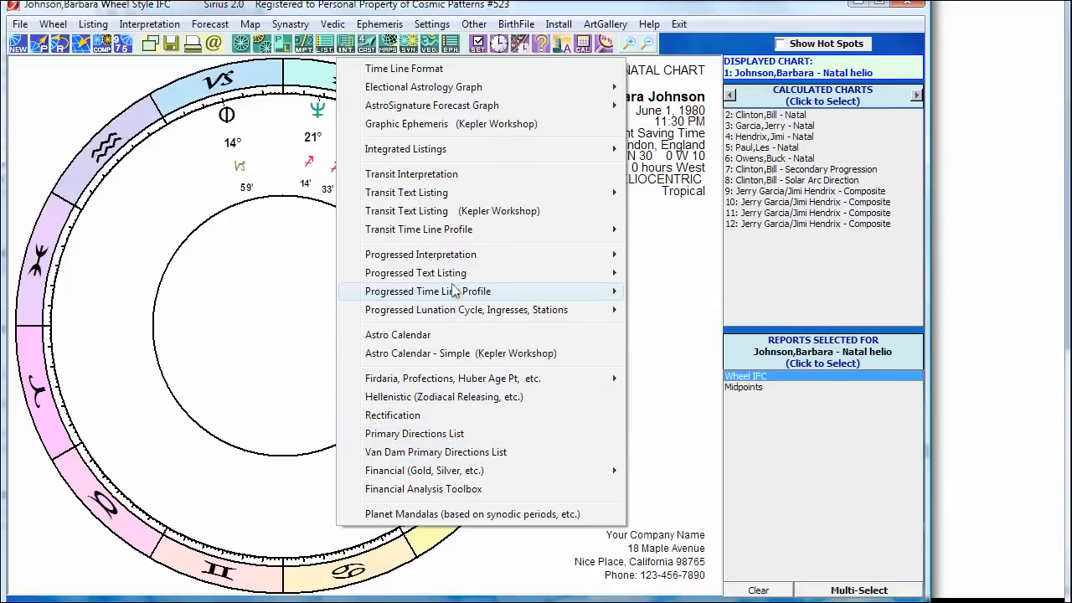
{"action": "mouse_move", "coordinate": [452, 289]}
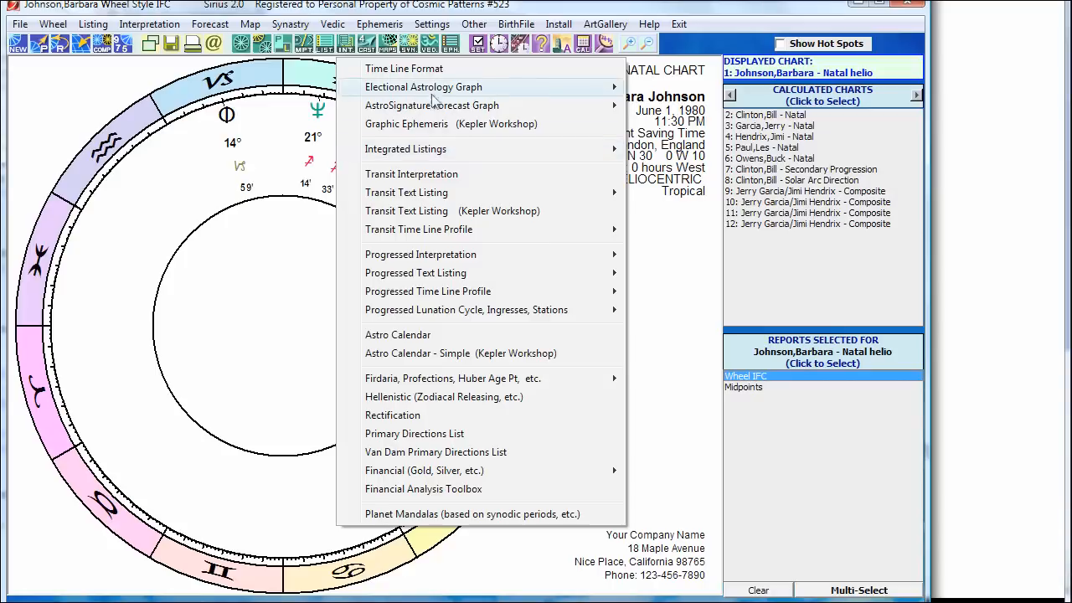
{"action": "mouse_move", "coordinate": [426, 96]}
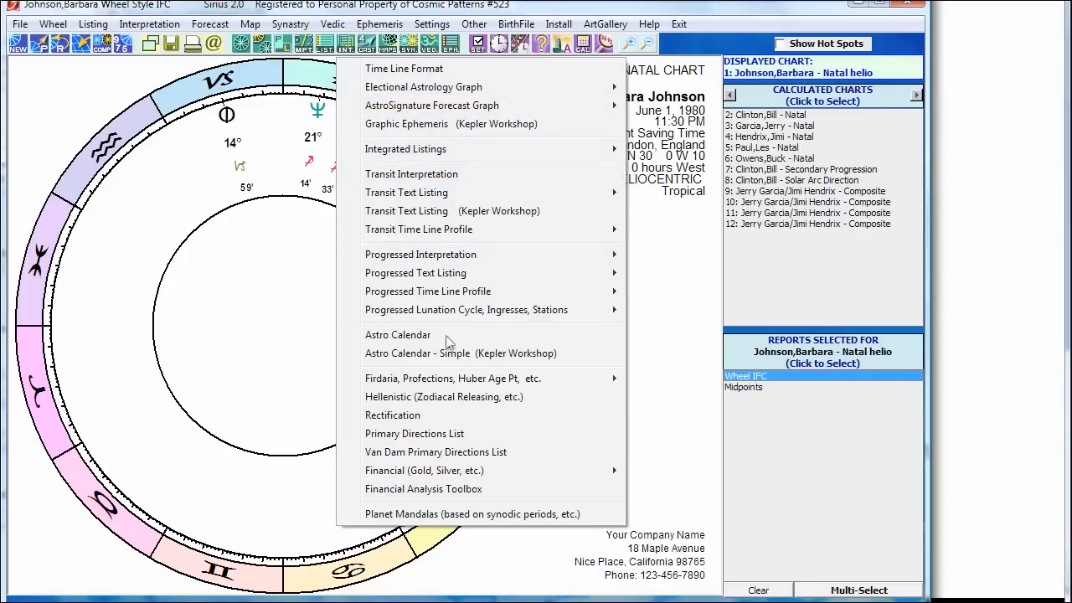
{"action": "left_click", "coordinate": [96, 98]}
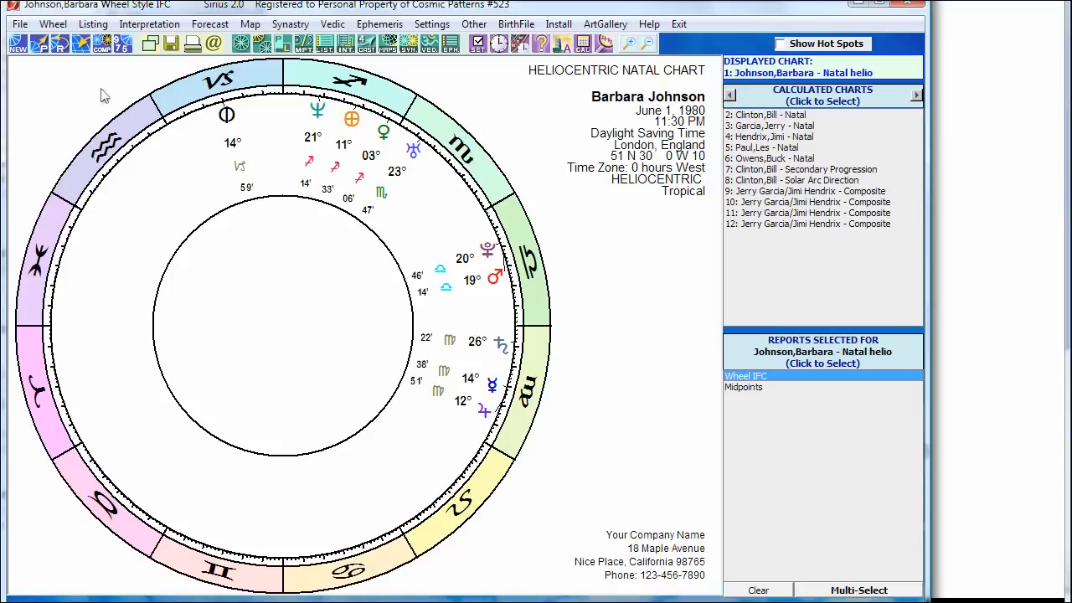
Step: Select Degree Meanings According to 11 Authors under Degree Meanings, Sabian, Basic List, then cancel it
{"action": "left_click", "coordinate": [325, 45]}
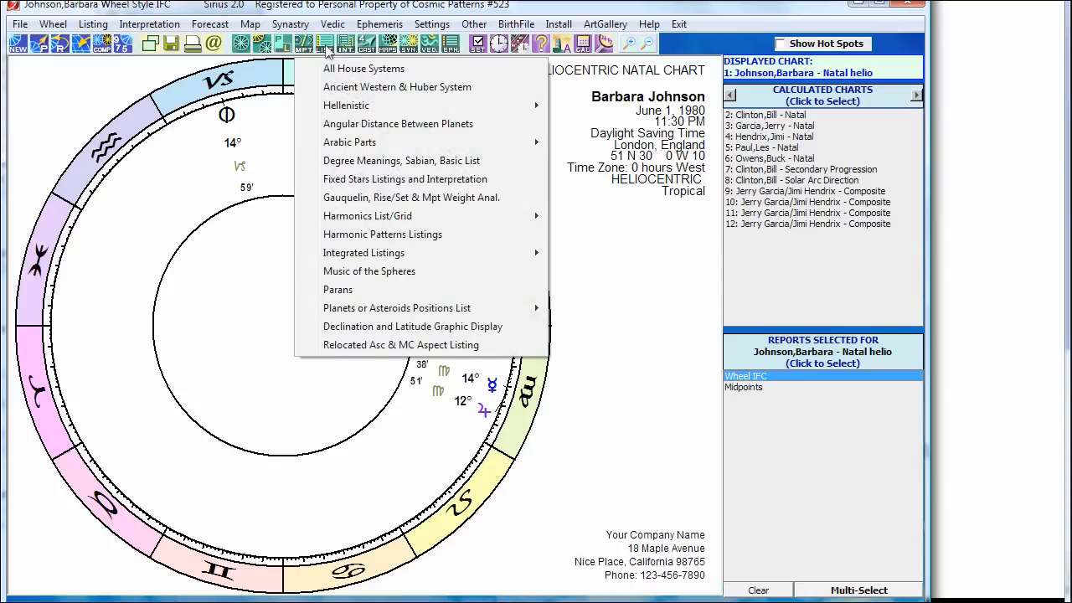
{"action": "left_click", "coordinate": [363, 160]}
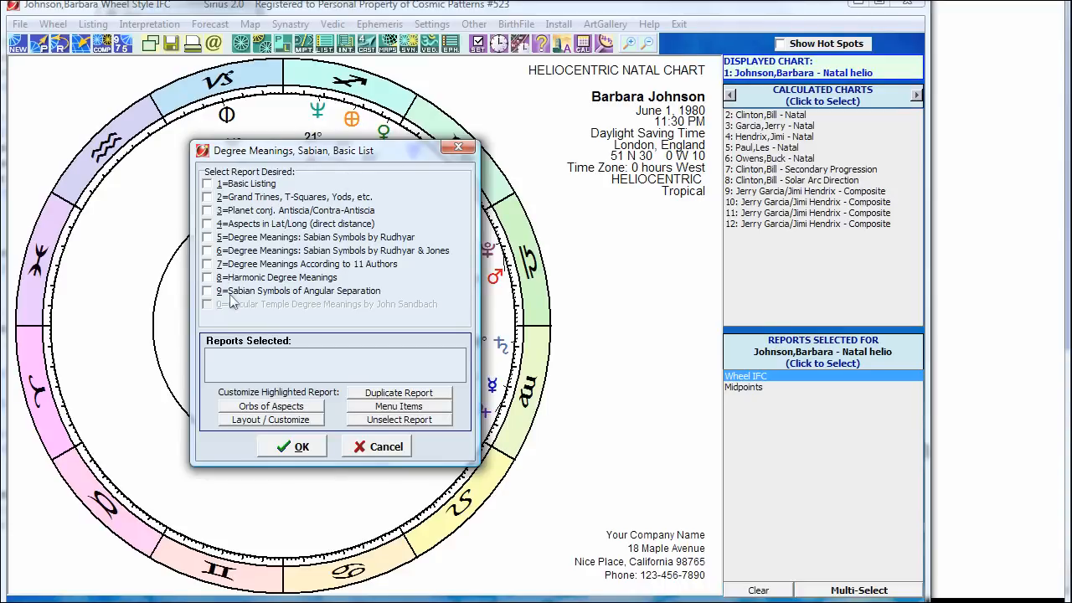
{"action": "left_click", "coordinate": [214, 264]}
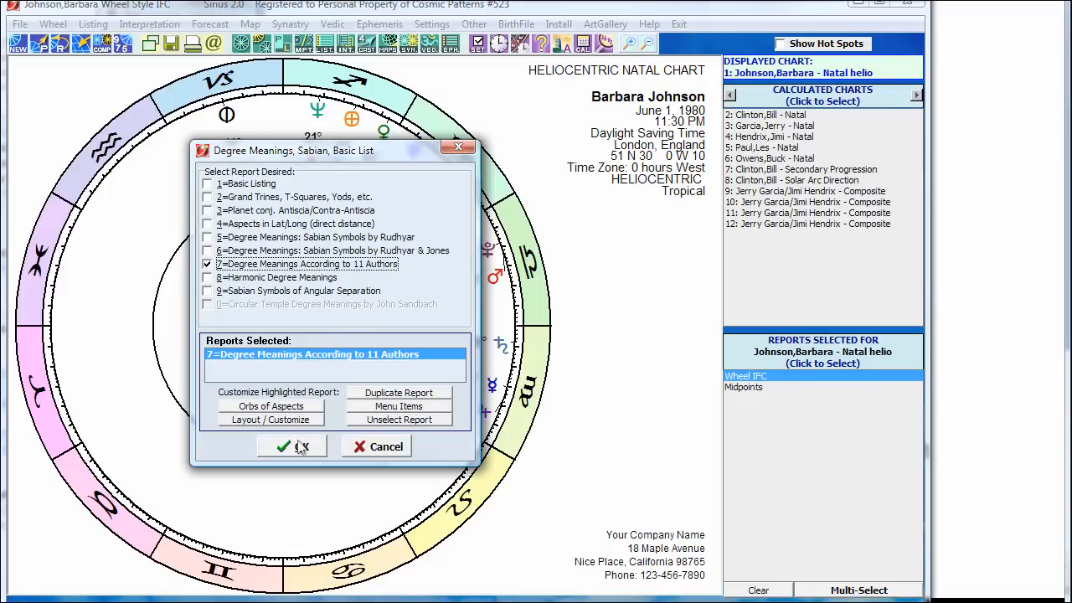
{"action": "left_click", "coordinate": [385, 446]}
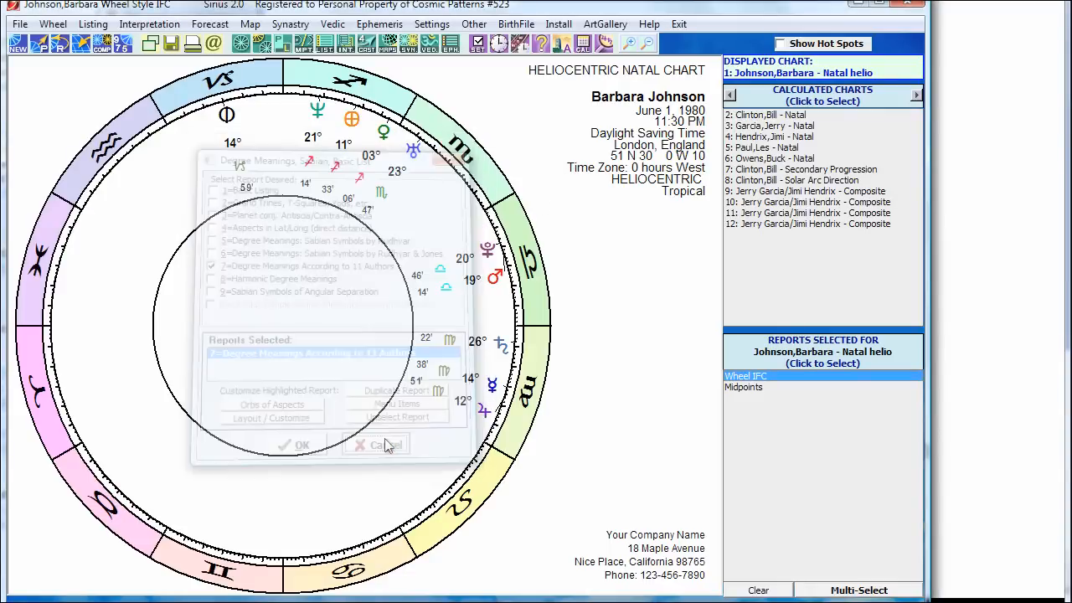
{"action": "left_click", "coordinate": [477, 43]}
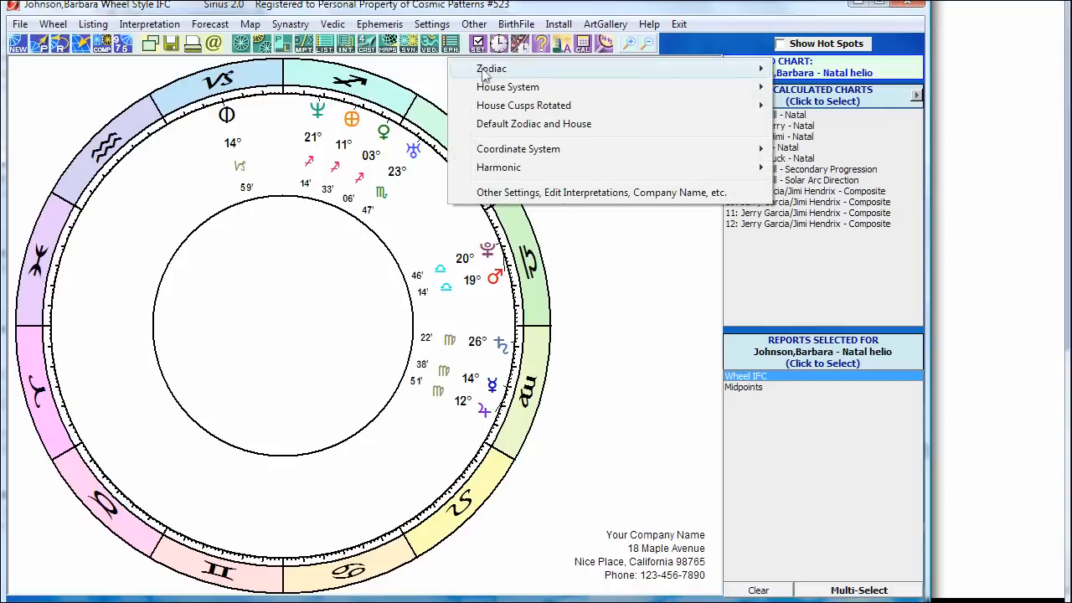
Step: Switch the coordinate system back to Normal and accept the adjustments to restore house cusps
{"action": "mouse_move", "coordinate": [483, 75]}
{"action": "mouse_move", "coordinate": [485, 149]}
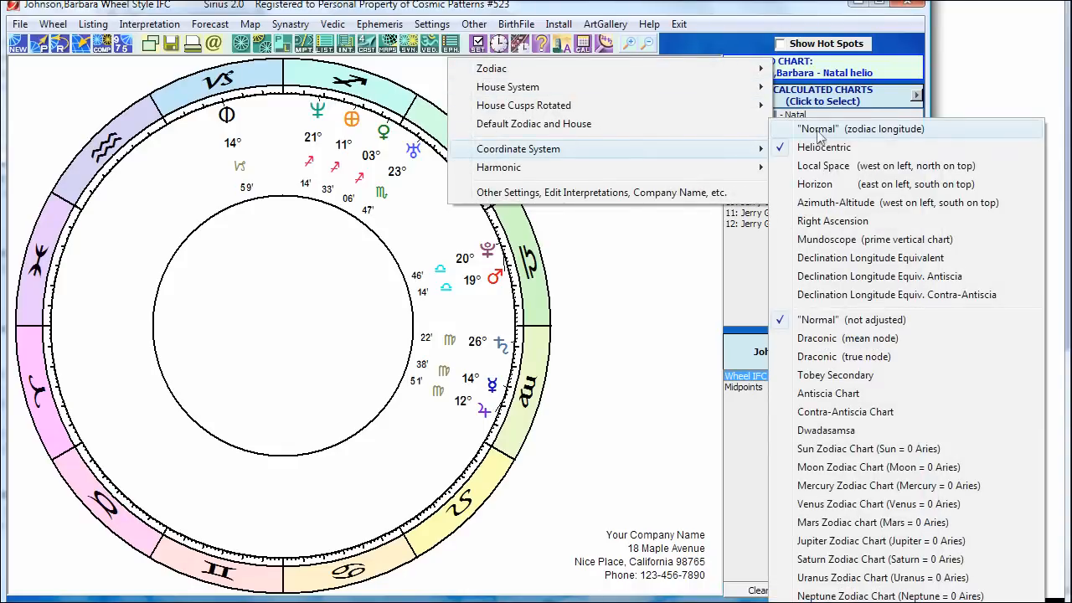
{"action": "left_click", "coordinate": [819, 147]}
{"action": "left_click", "coordinate": [507, 433]}
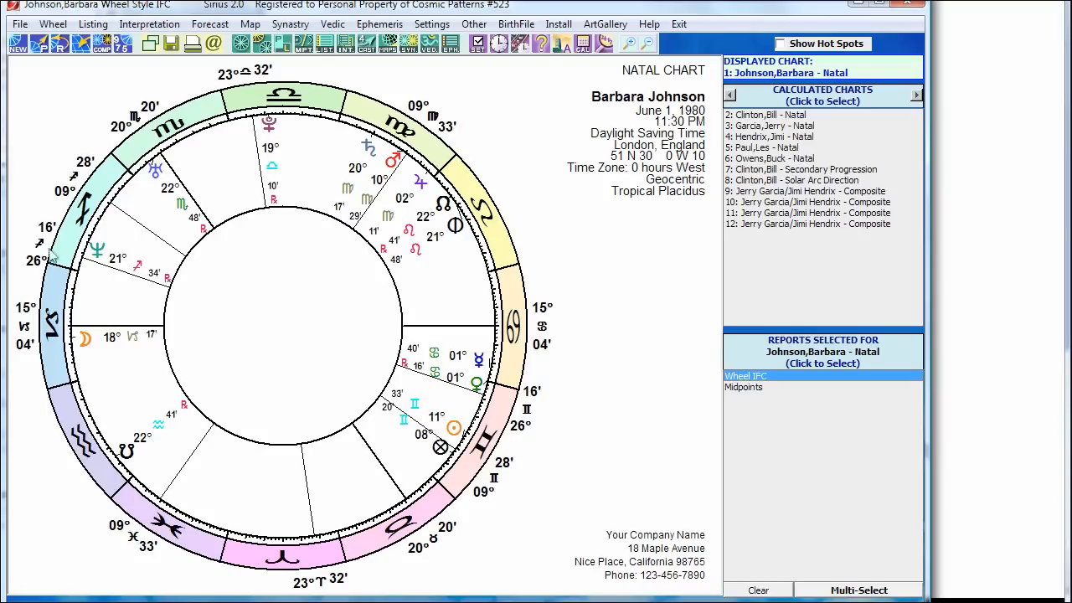
{"action": "left_click", "coordinate": [324, 42]}
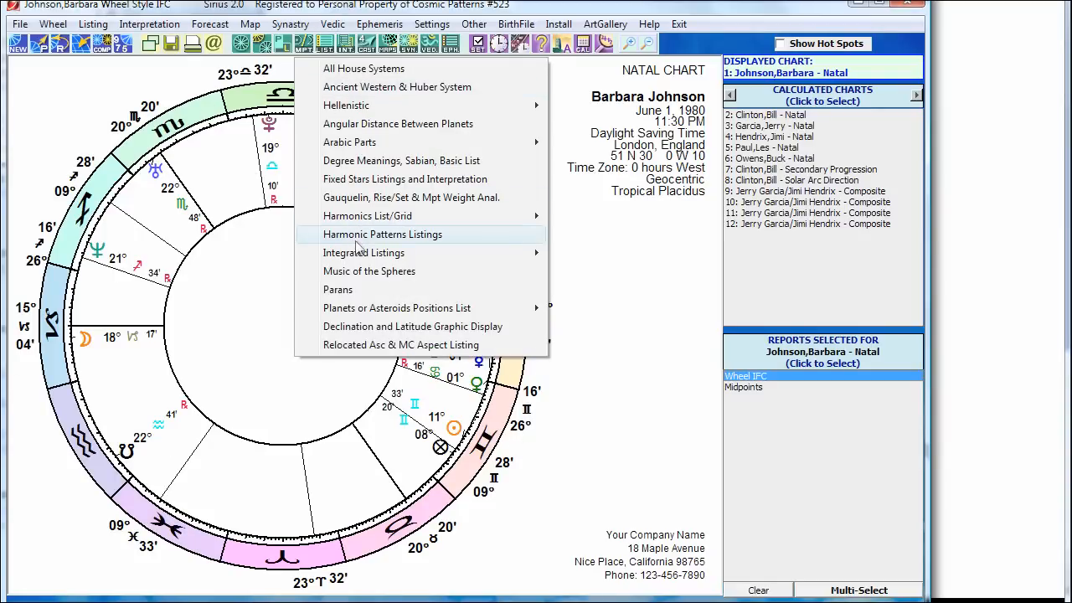
Step: Run the Degree Meanings According to 11 Authors report, option 7, for the natal chart
{"action": "left_click", "coordinate": [371, 162]}
{"action": "left_click", "coordinate": [220, 265]}
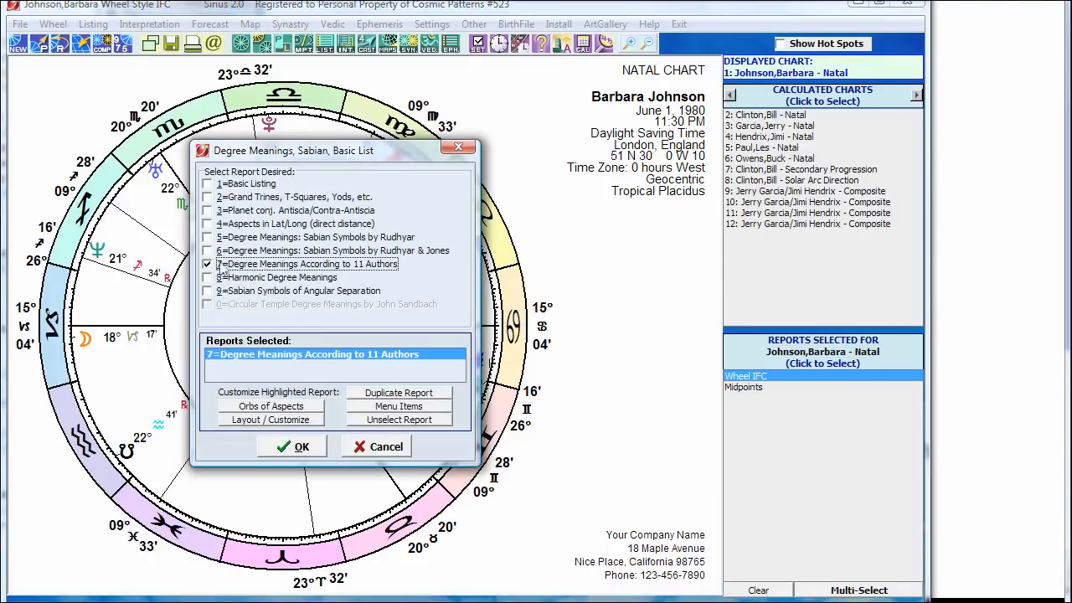
{"action": "left_click", "coordinate": [286, 446]}
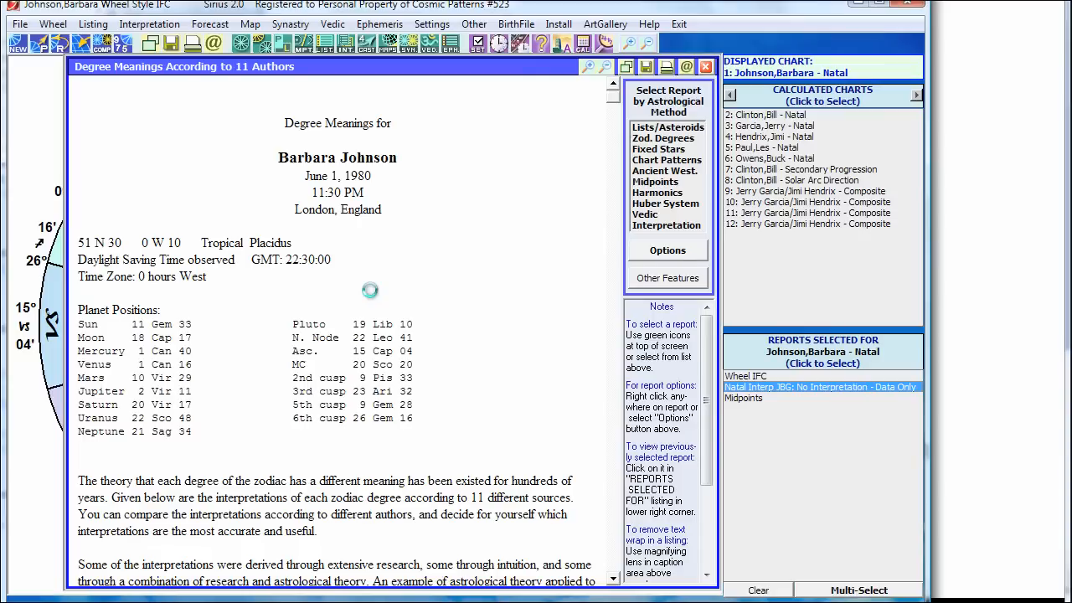
Step: Scroll through the report's planet degree interpretations
{"action": "scroll", "coordinate": [614, 111], "scroll_direction": "down", "scroll_amount": 5}
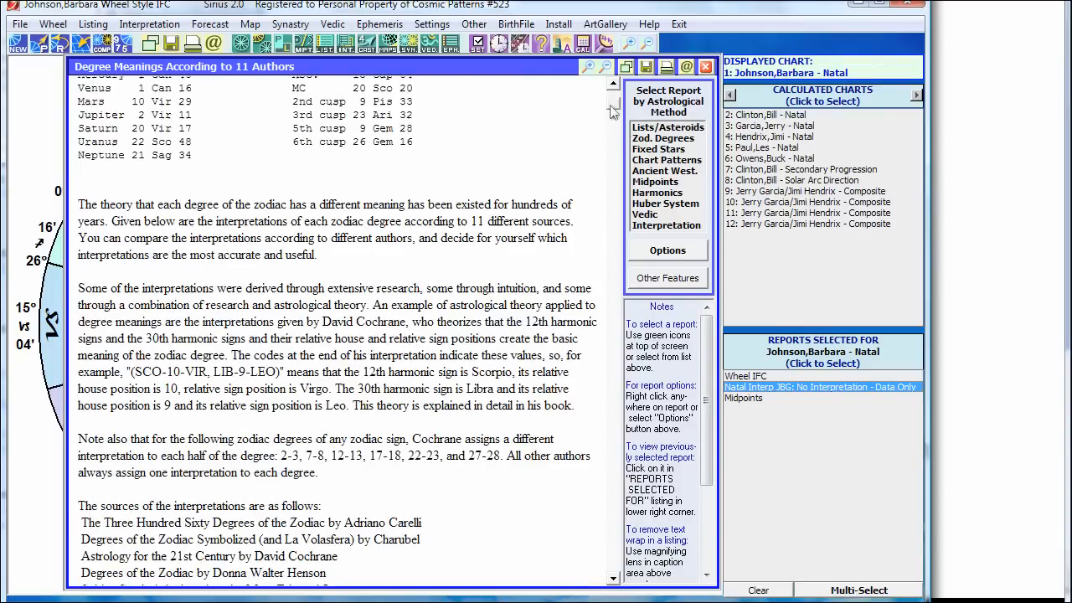
{"action": "scroll", "coordinate": [614, 111], "scroll_direction": "down", "scroll_amount": 9}
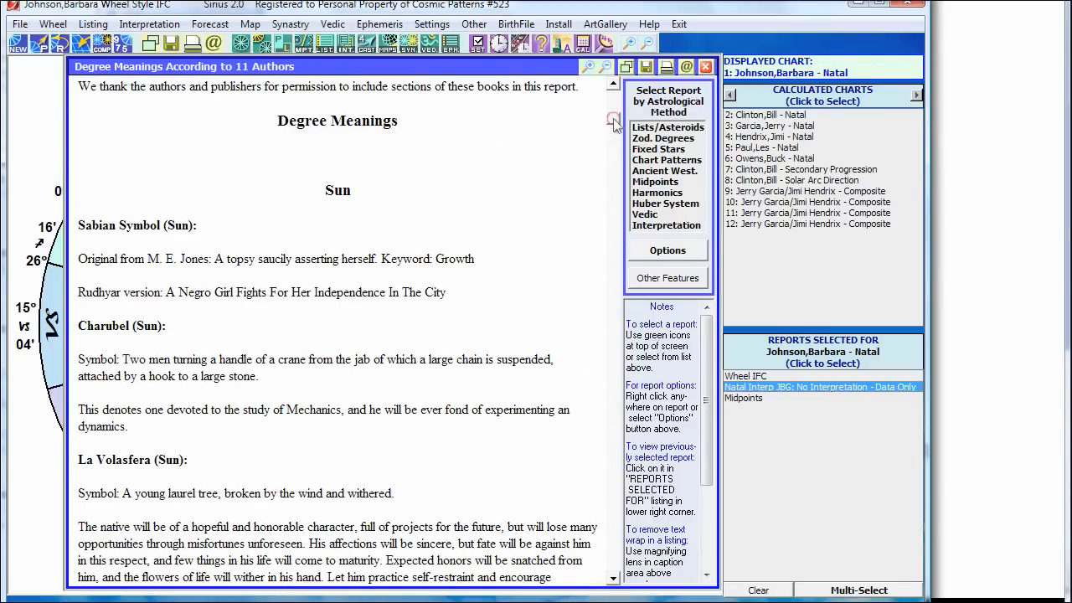
{"action": "scroll", "coordinate": [615, 124], "scroll_direction": "down", "scroll_amount": 12}
{"action": "scroll", "coordinate": [611, 146], "scroll_direction": "down", "scroll_amount": 5}
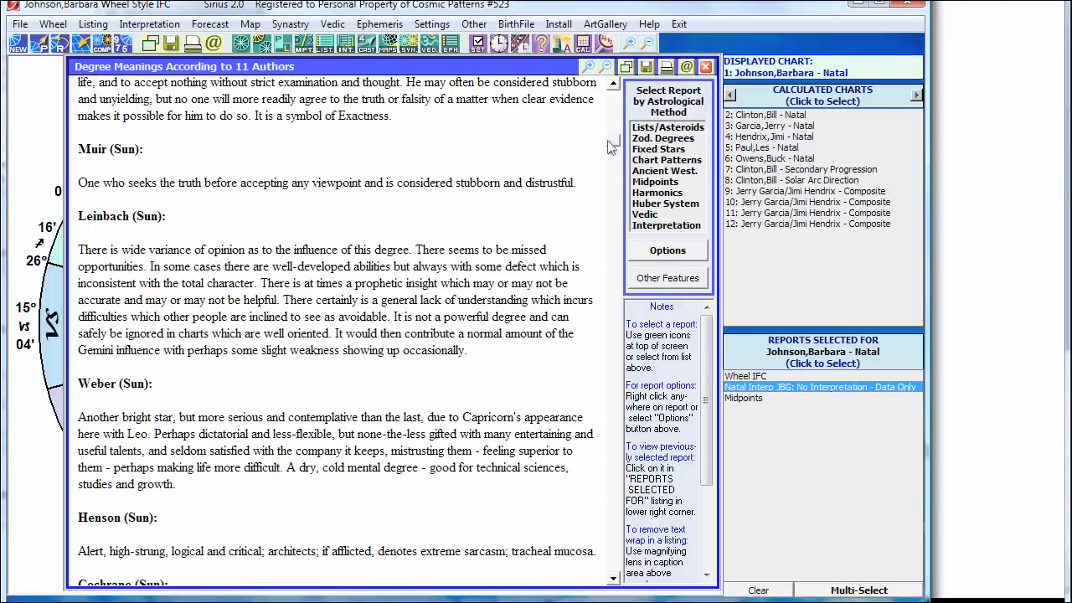
{"action": "scroll", "coordinate": [611, 149], "scroll_direction": "down", "scroll_amount": 5}
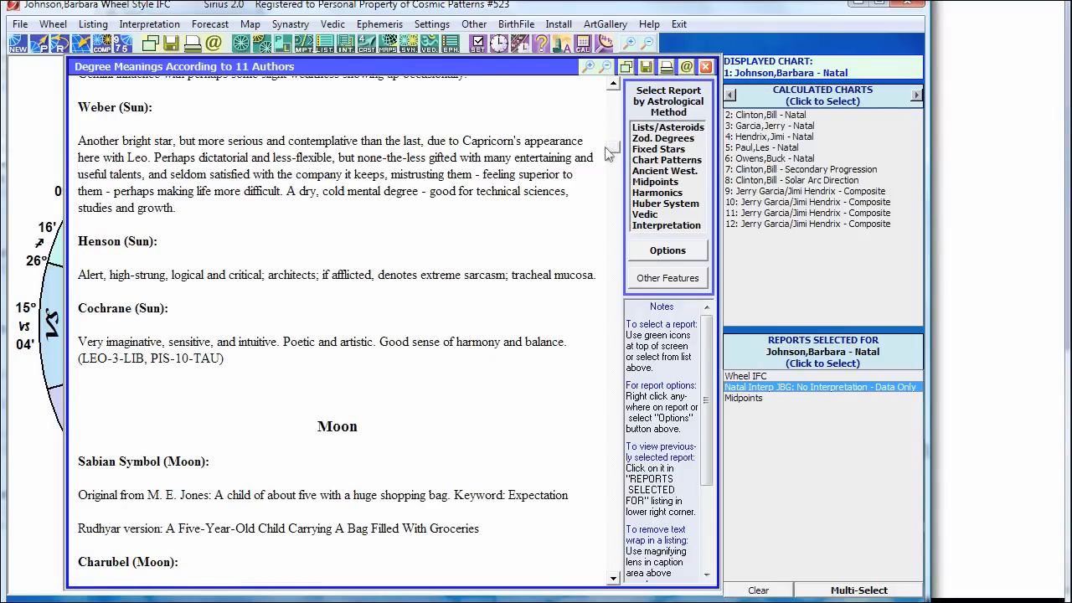
{"action": "scroll", "coordinate": [609, 153], "scroll_direction": "down", "scroll_amount": 3}
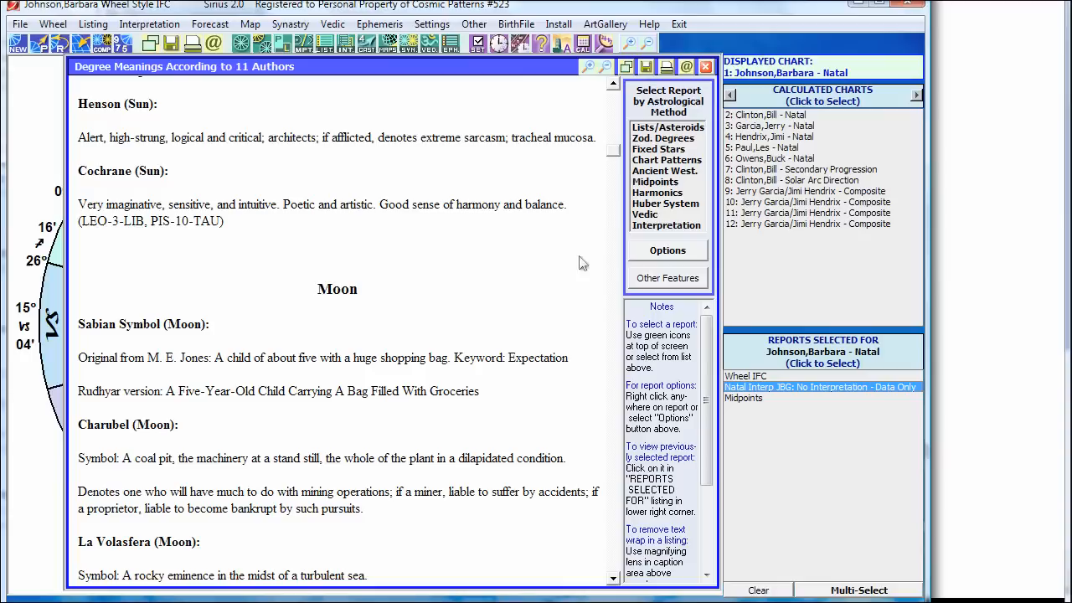
{"action": "left_click_drag", "start_coordinate": [611, 159], "coordinate": [593, 233]}
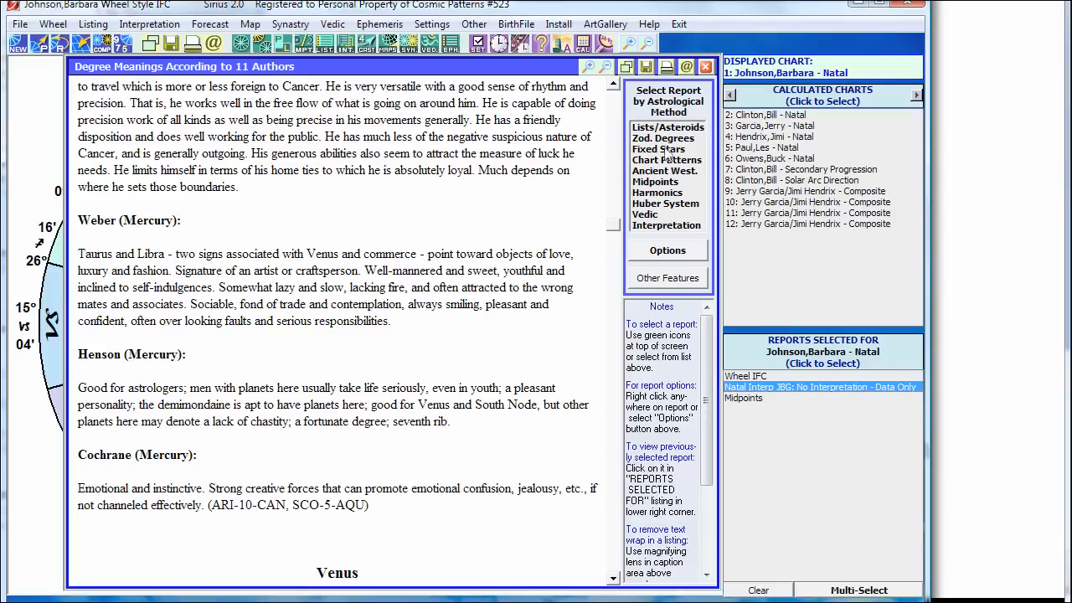
{"action": "left_click_drag", "start_coordinate": [611, 232], "coordinate": [589, 138]}
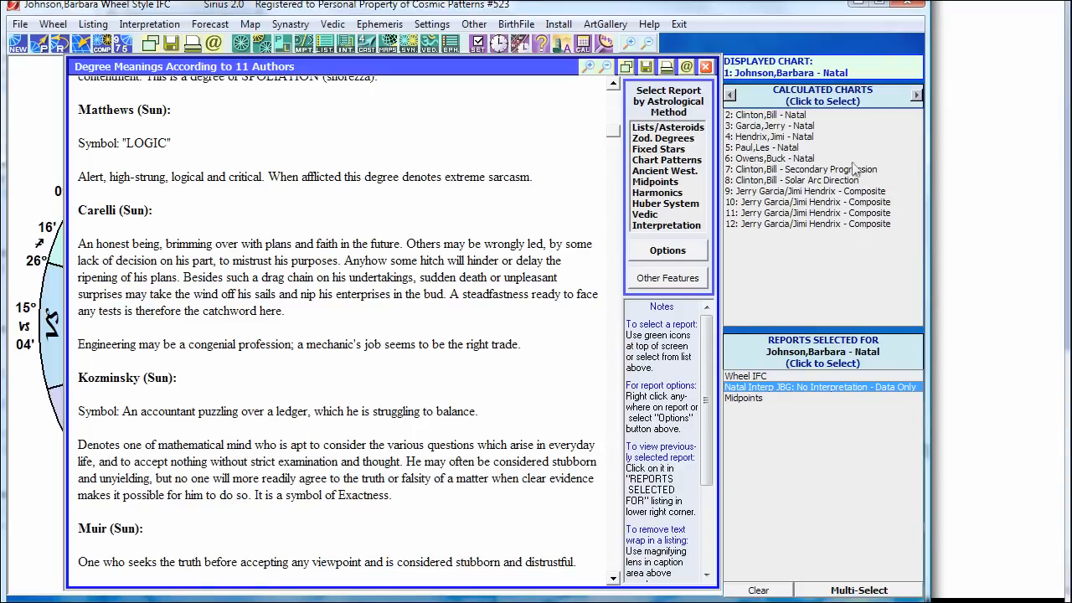
{"action": "left_click", "coordinate": [971, 149]}
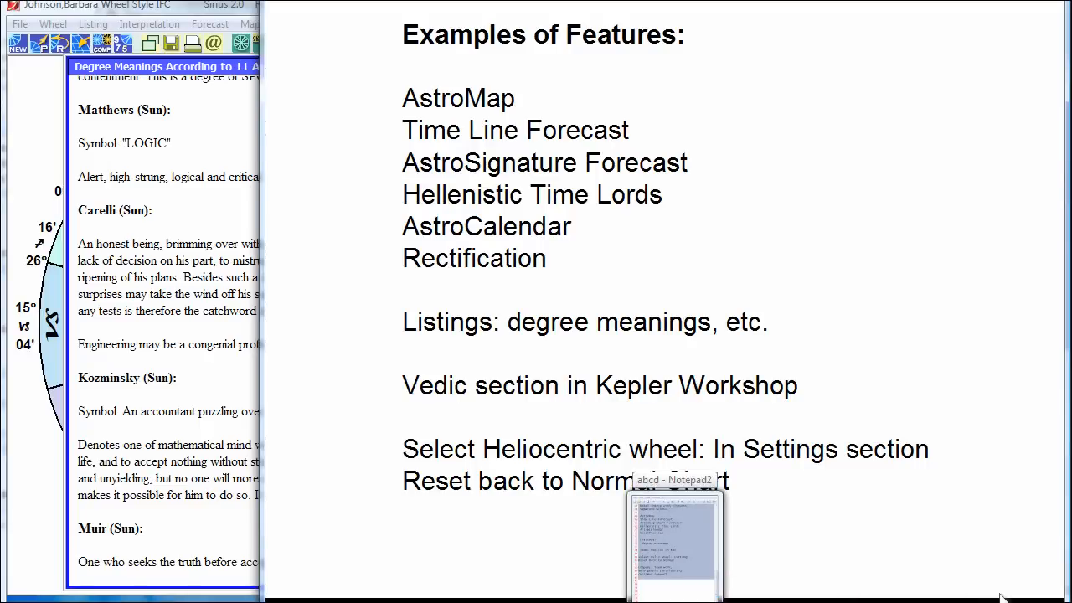
Step: Bring the Notepad2 notes forward and advance to the Cosmic Patterns Software company page
{"action": "left_click", "coordinate": [730, 596]}
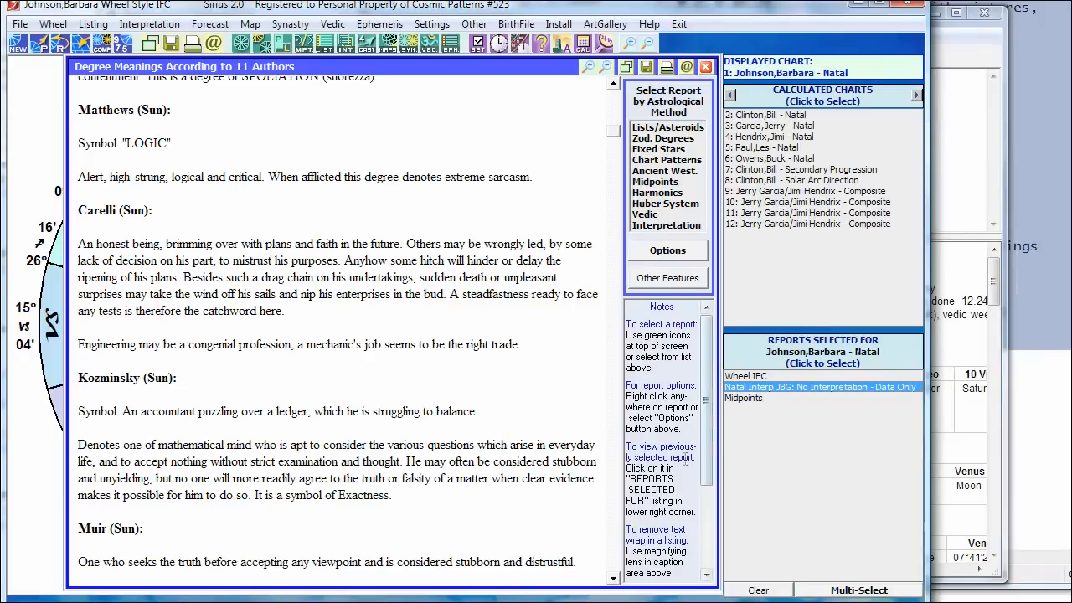
{"action": "left_click", "coordinate": [729, 593]}
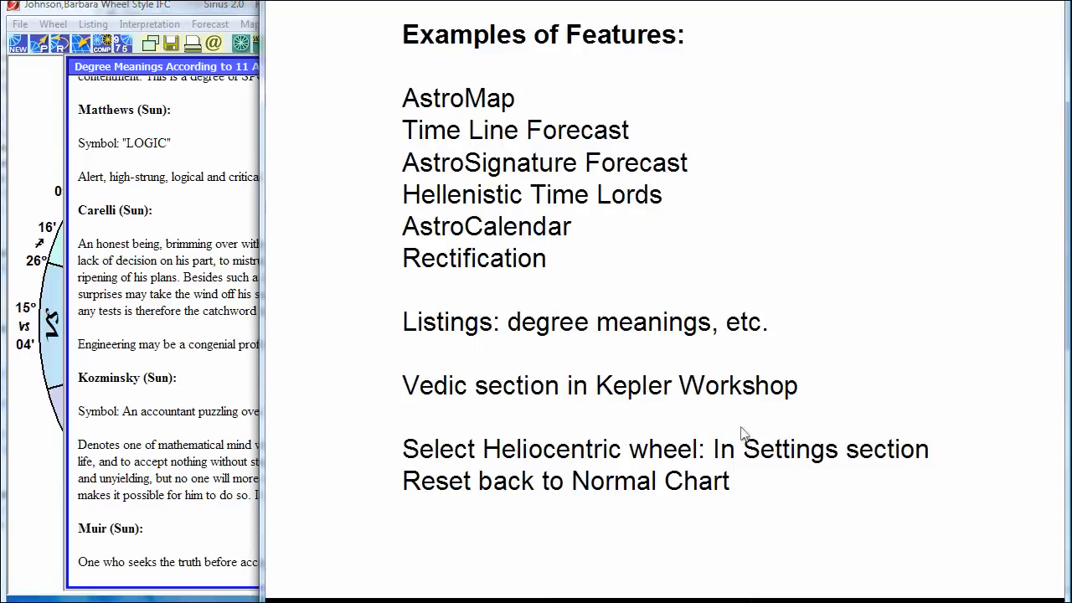
{"action": "left_click", "coordinate": [741, 433]}
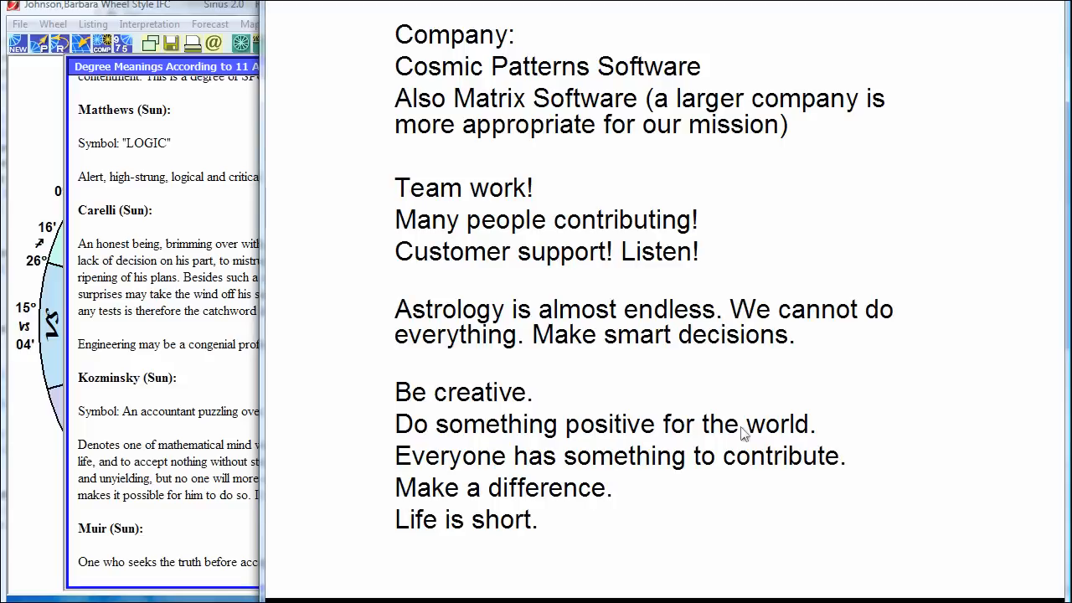